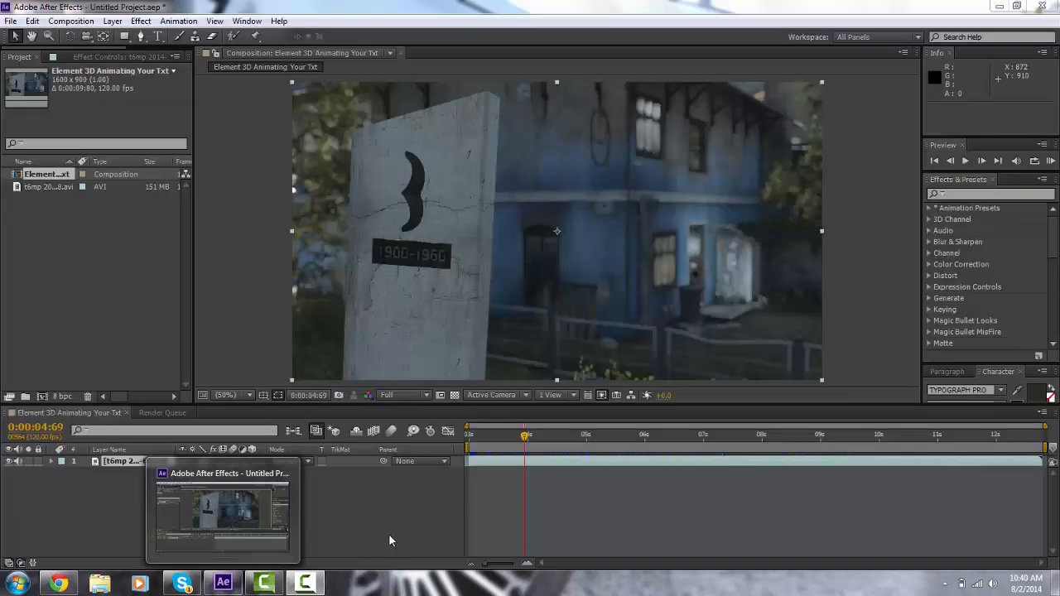
# Step: Open the EmeraldEdits YouTube channel page in Chrome and browse its uploads and playlists
pyautogui.click(224, 580)
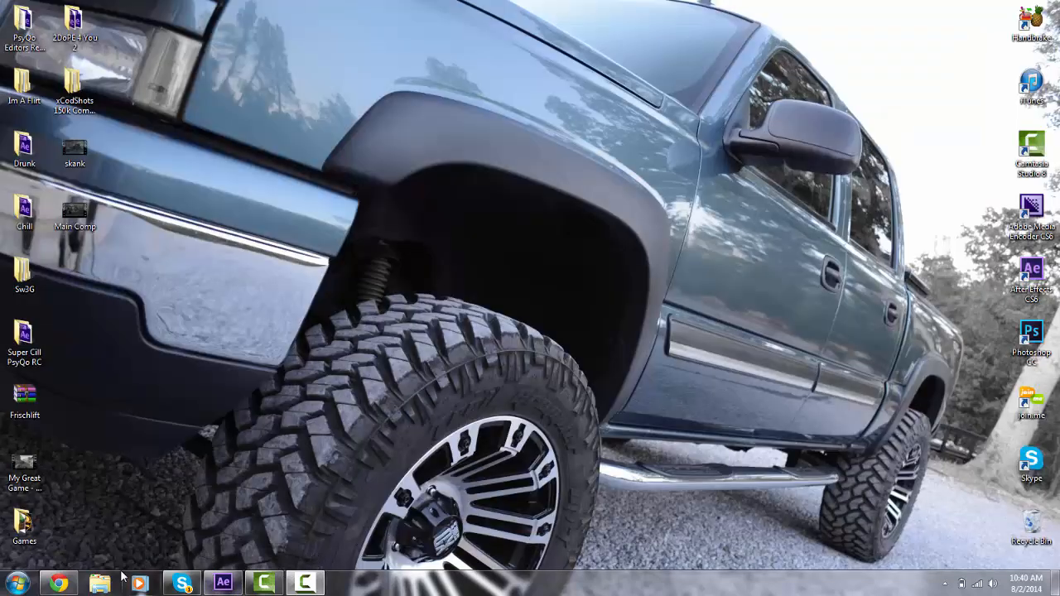
pyautogui.click(58, 584)
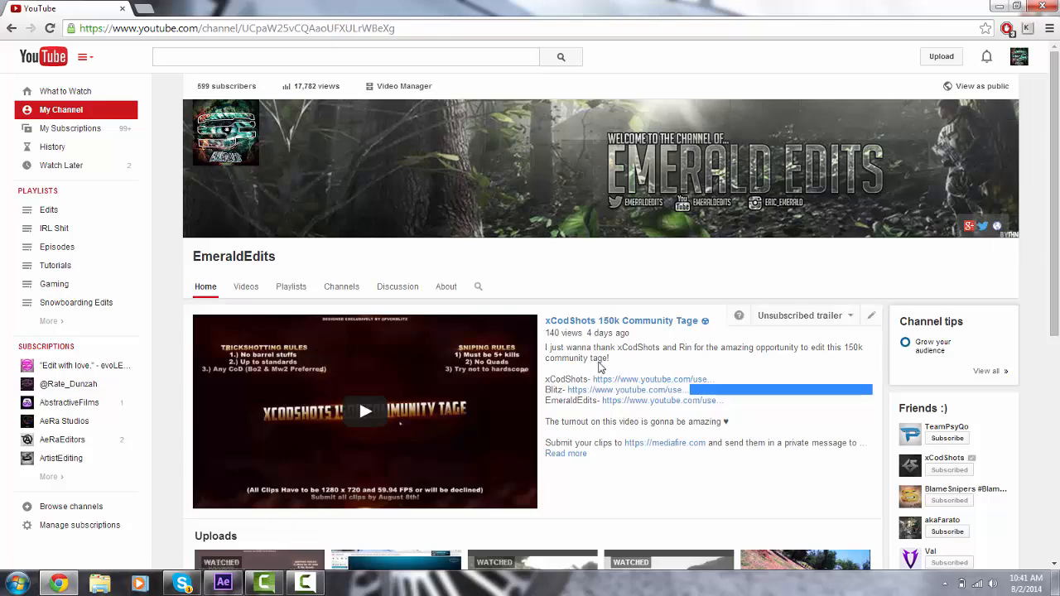
pyautogui.scroll(-5, 600, 360)
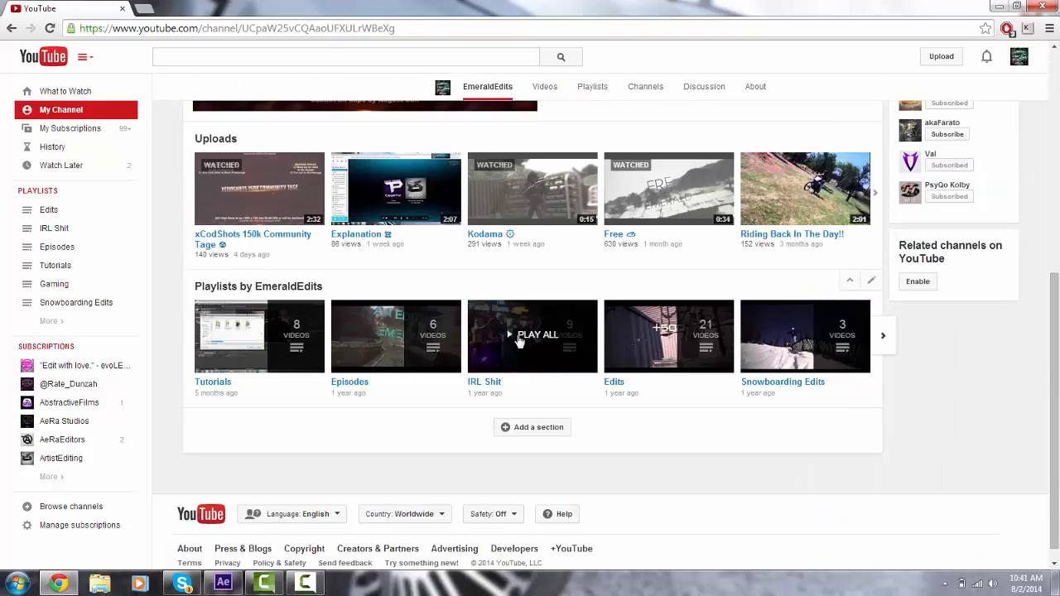
pyautogui.click(319, 241)
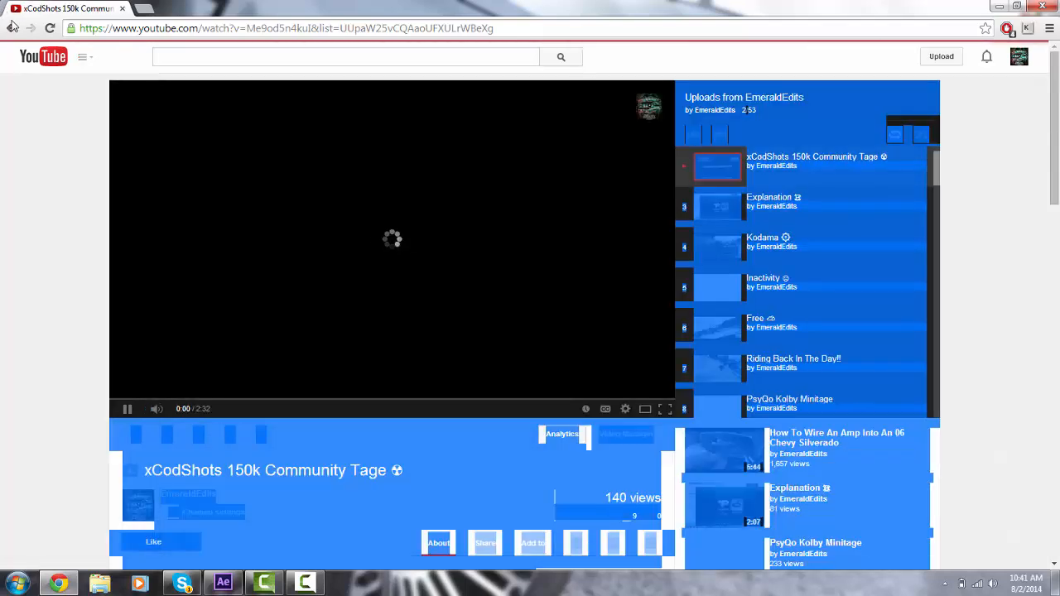
pyautogui.click(11, 28)
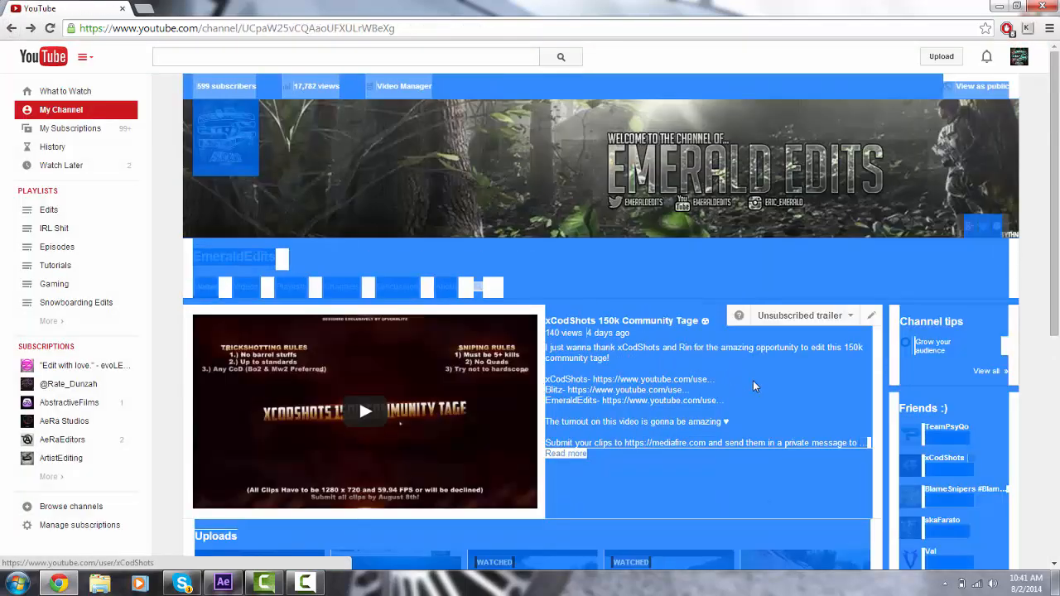
pyautogui.click(754, 382)
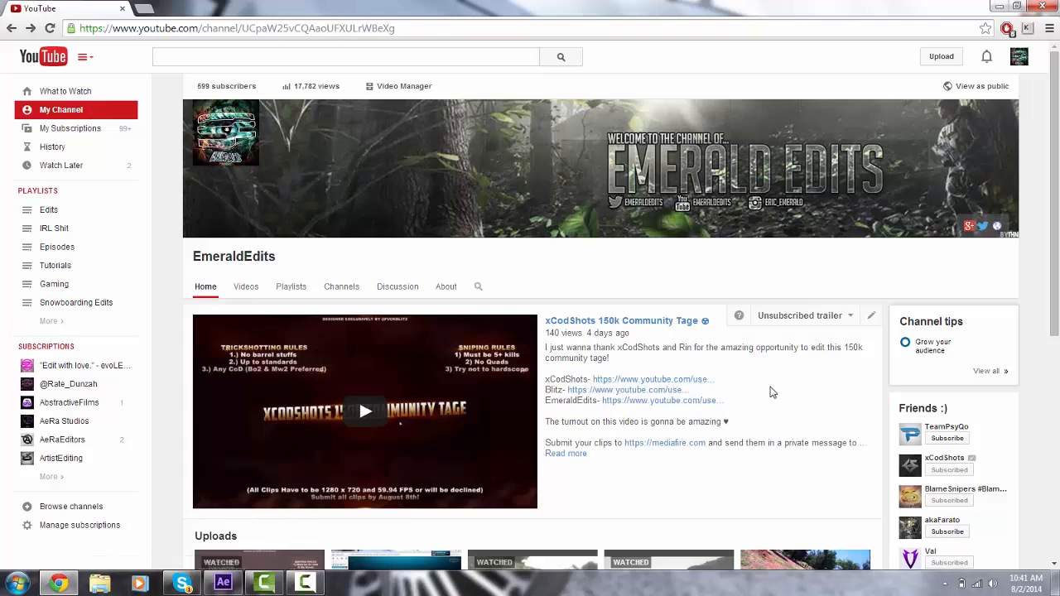
pyautogui.scroll(-3, 770, 392)
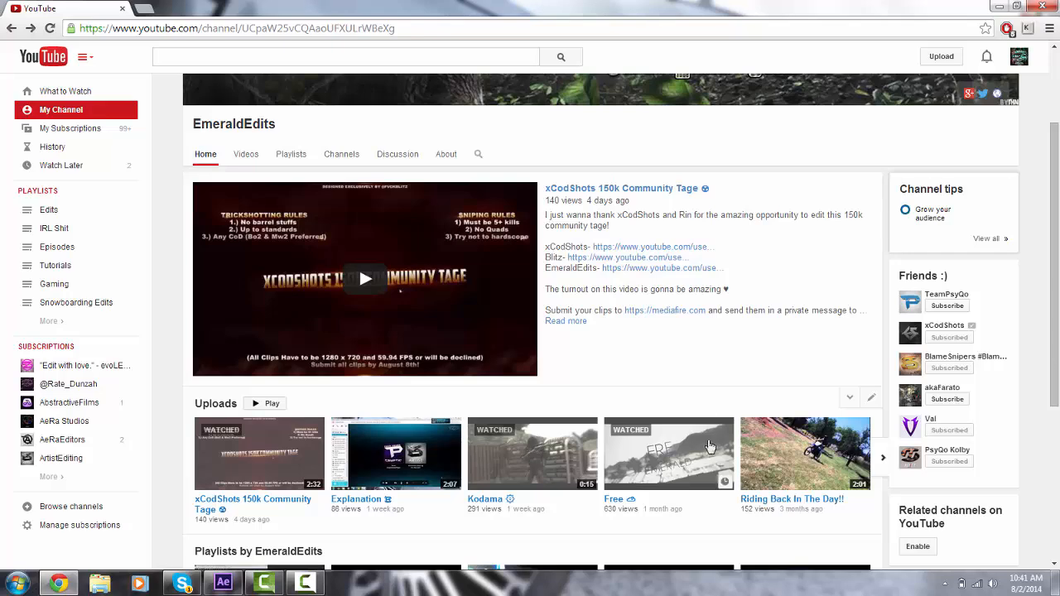
pyautogui.scroll(2, 734, 524)
pyautogui.scroll(2, 734, 523)
pyautogui.scroll(-1, 734, 523)
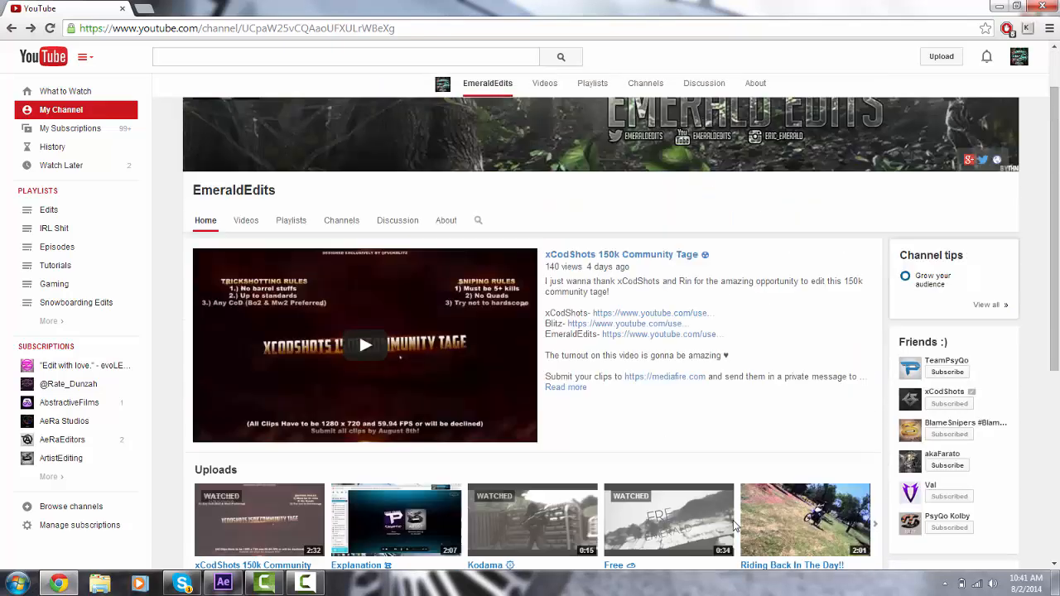
pyautogui.scroll(1, 734, 523)
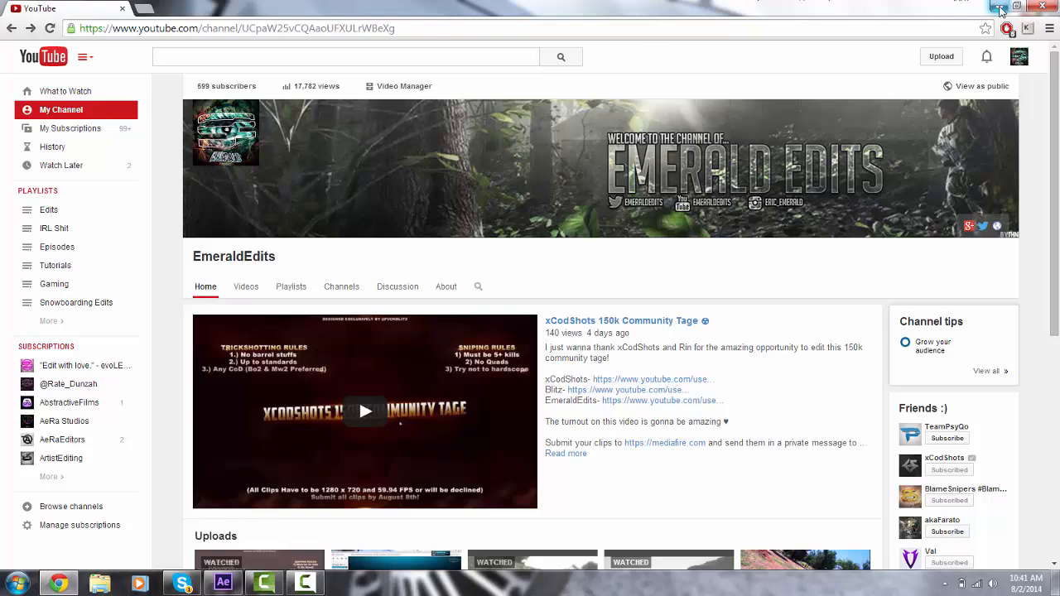
# Step: Switch back to the After Effects project
pyautogui.click(999, 6)
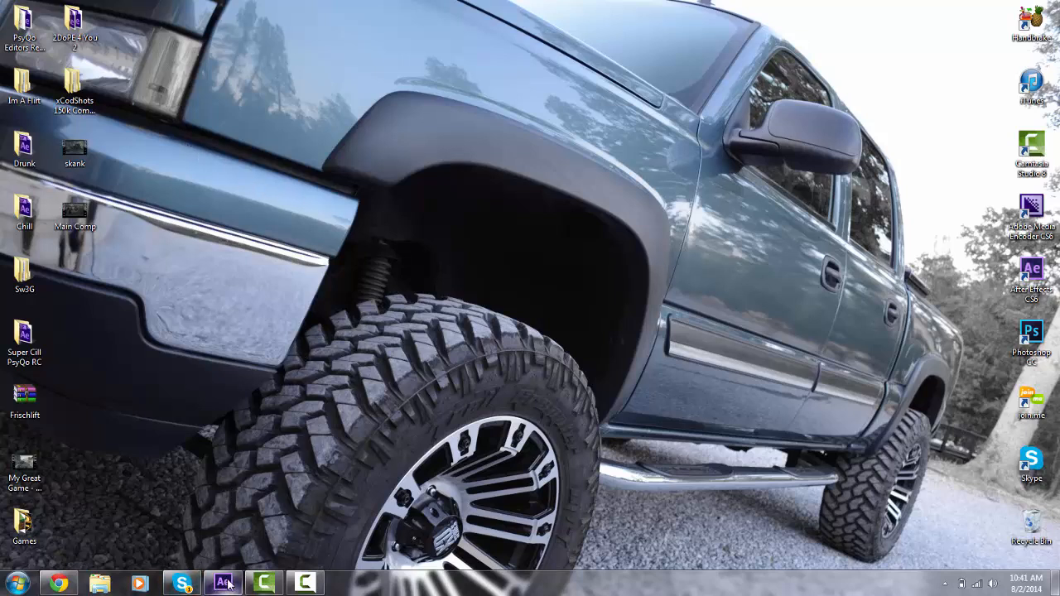
pyautogui.moveTo(229, 585)
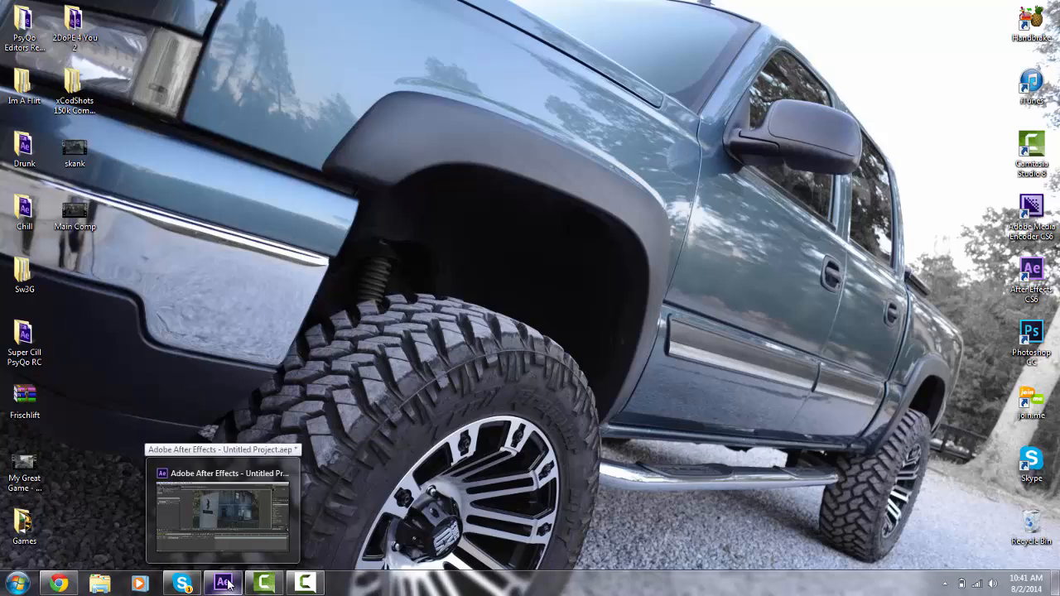
pyautogui.click(228, 585)
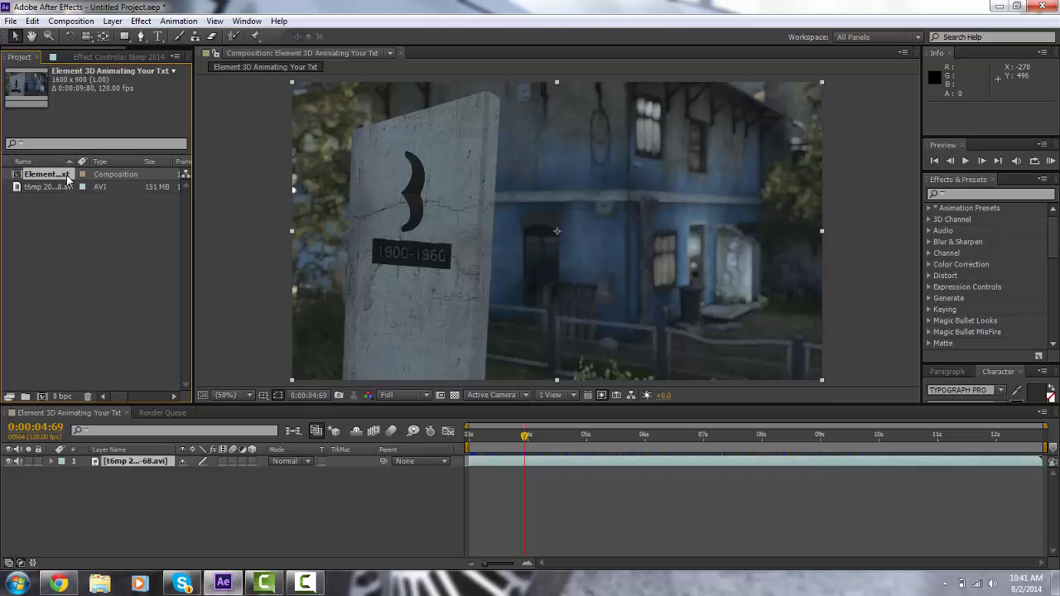
# Step: Apply Track Camera to the footage layer in the Element 3D Animating Your Txt composition
pyautogui.click(517, 438)
pyautogui.moveTo(517, 443)
pyautogui.mouseDown()
pyautogui.moveTo(475, 444)
pyautogui.moveTo(604, 444)
pyautogui.moveTo(808, 400)
pyautogui.moveTo(708, 427)
pyautogui.moveTo(527, 439)
pyautogui.mouseUp()
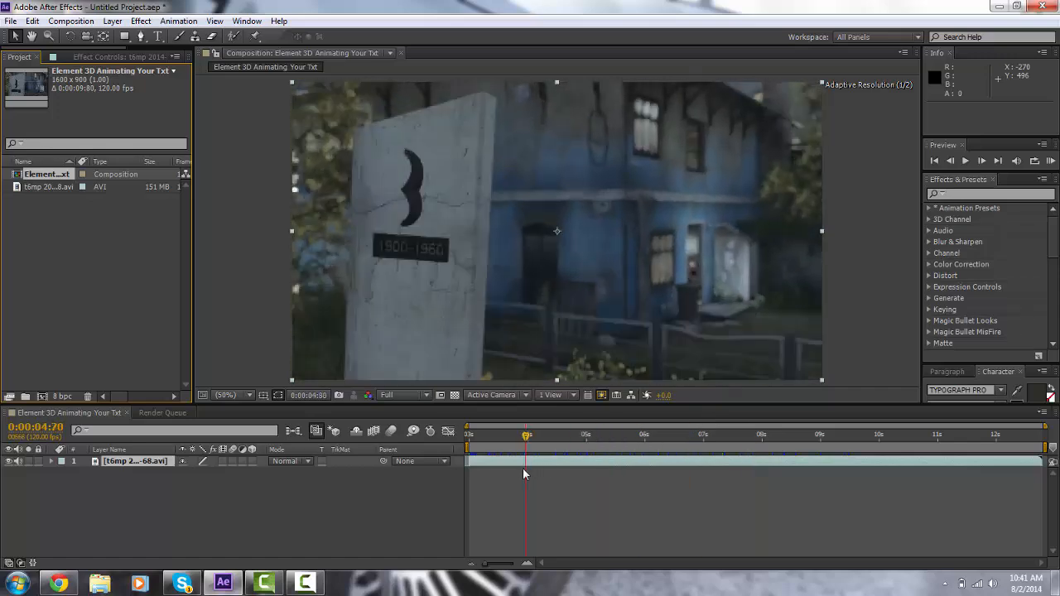
pyautogui.click(535, 468)
pyautogui.rightClick(537, 467)
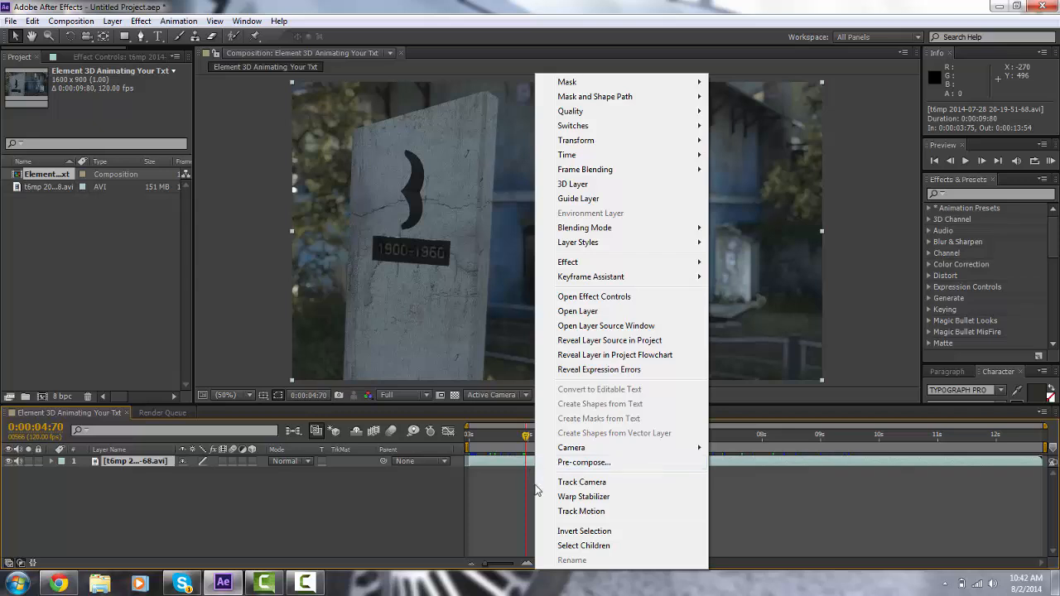
pyautogui.click(582, 482)
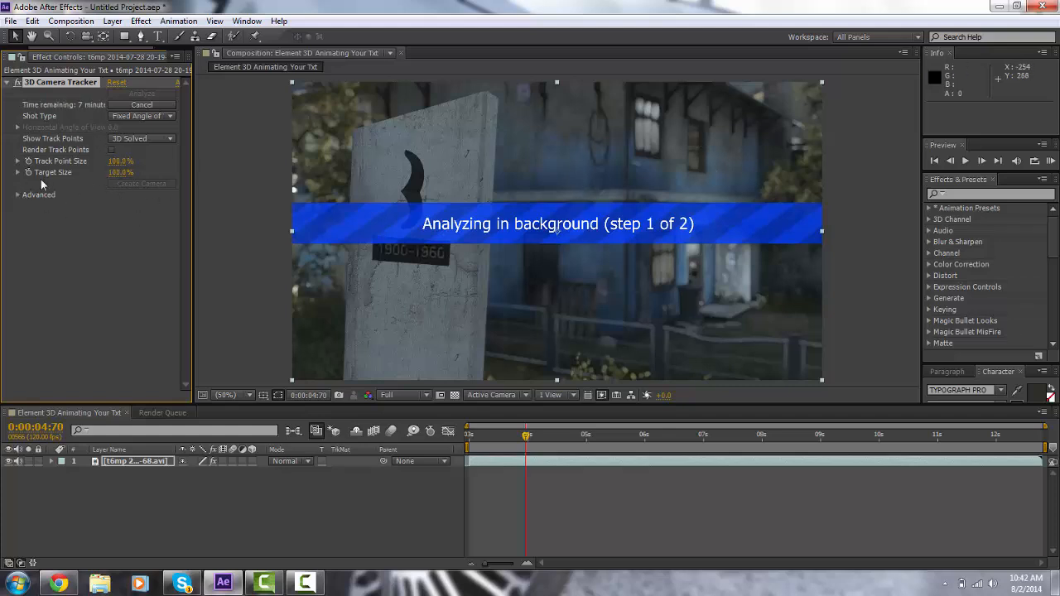
# Step: Enable Detailed Analysis in the 3D Camera Tracker's advanced options
pyautogui.click(17, 196)
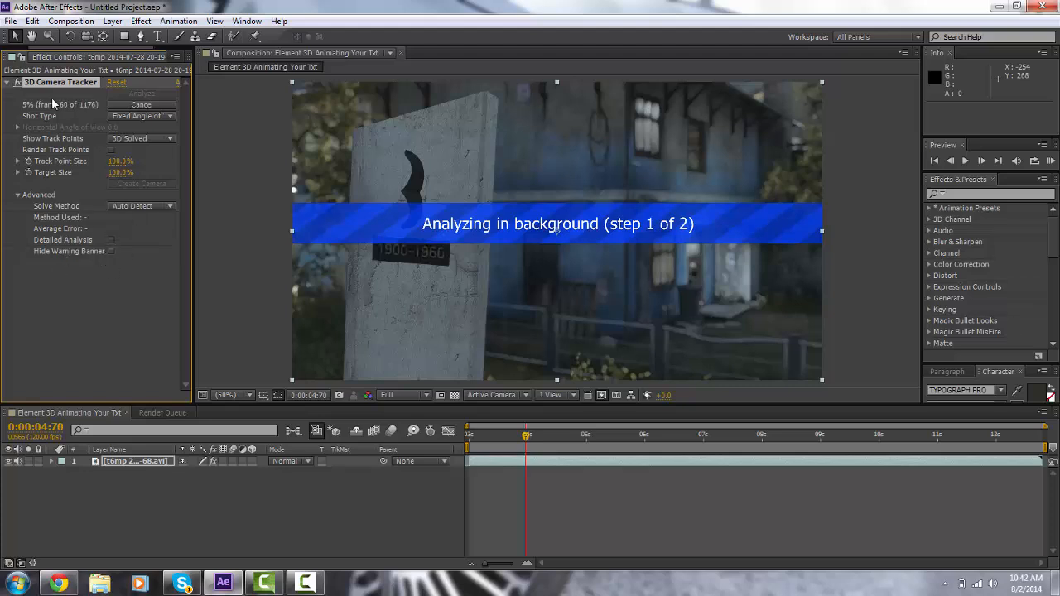
pyautogui.click(111, 240)
pyautogui.click(112, 251)
pyautogui.click(112, 251)
pyautogui.click(17, 195)
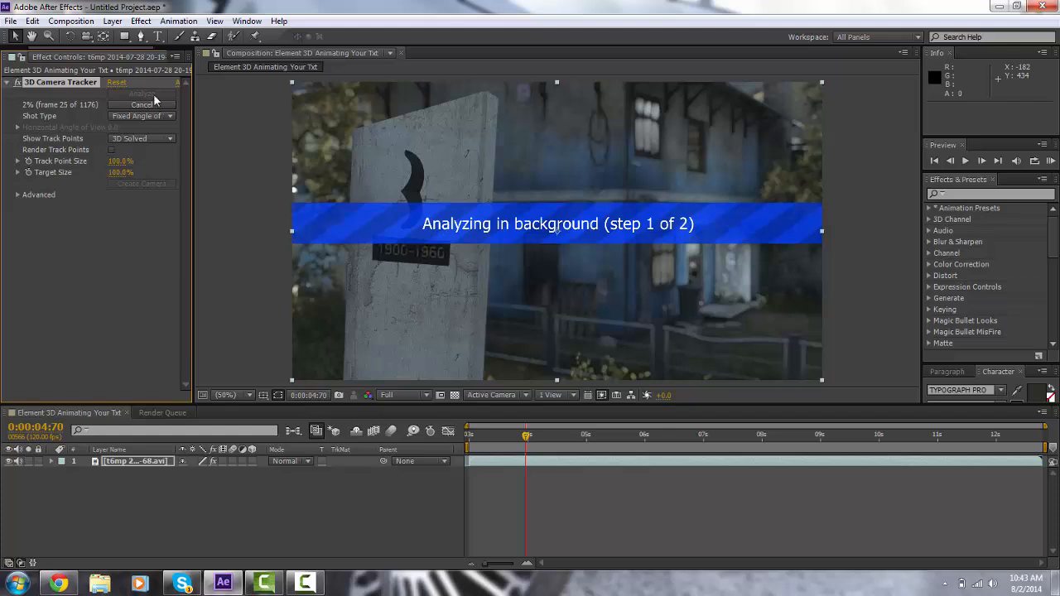
pyautogui.click(306, 585)
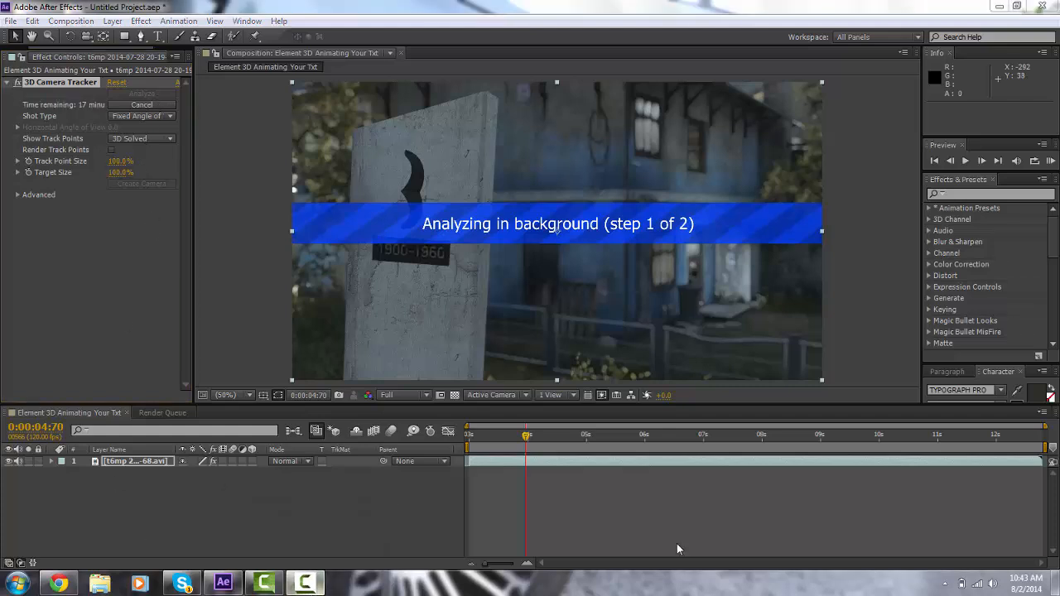
pyautogui.click(999, 520)
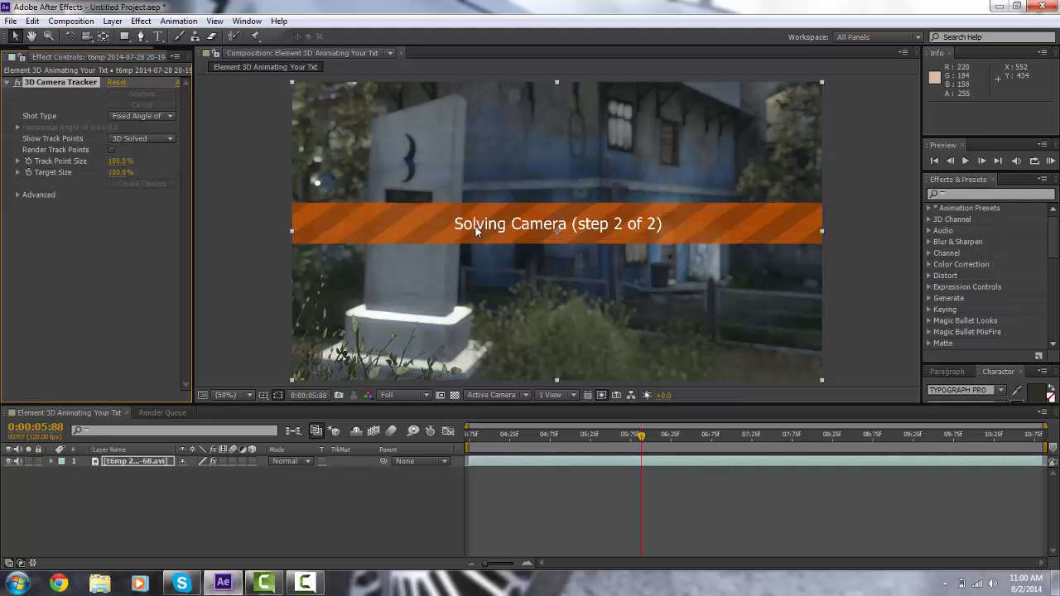
pyautogui.click(17, 195)
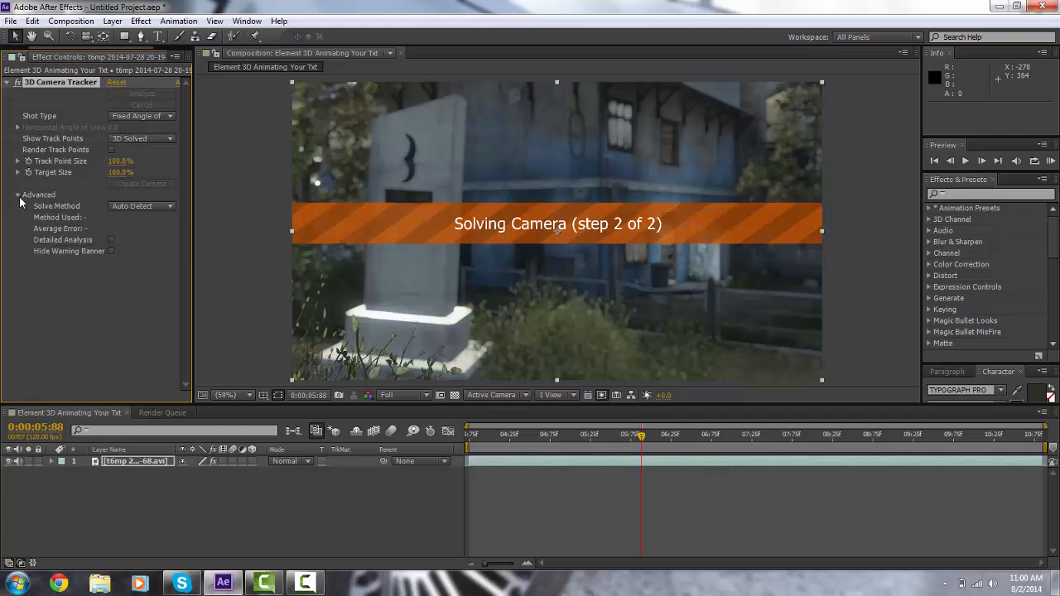
pyautogui.click(17, 195)
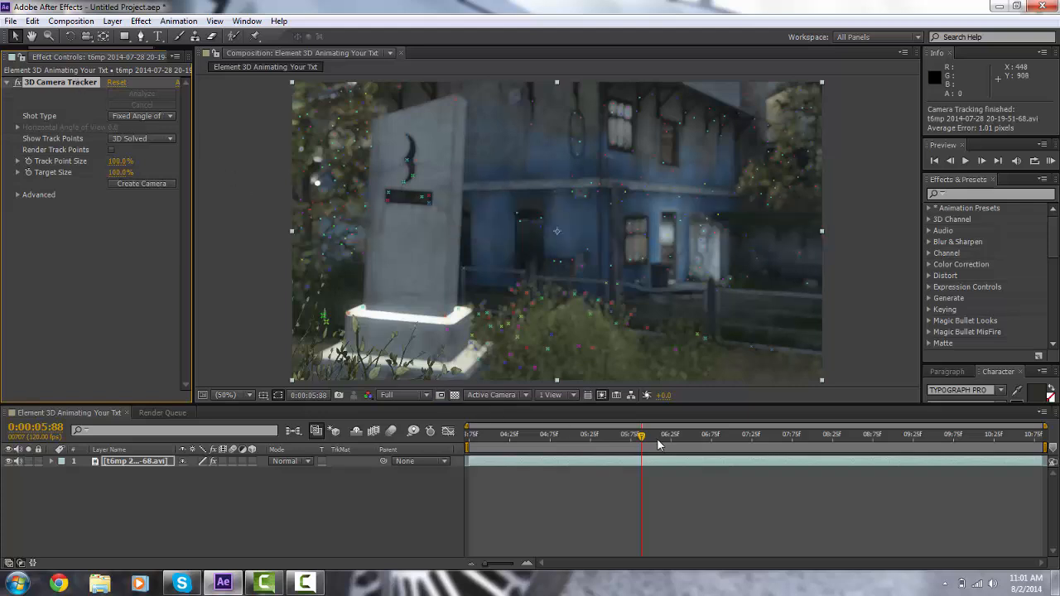
# Step: Set the 3D Camera Tracker's Track Point Size to 336%
pyautogui.moveTo(643, 441); pyautogui.dragTo(783, 446)
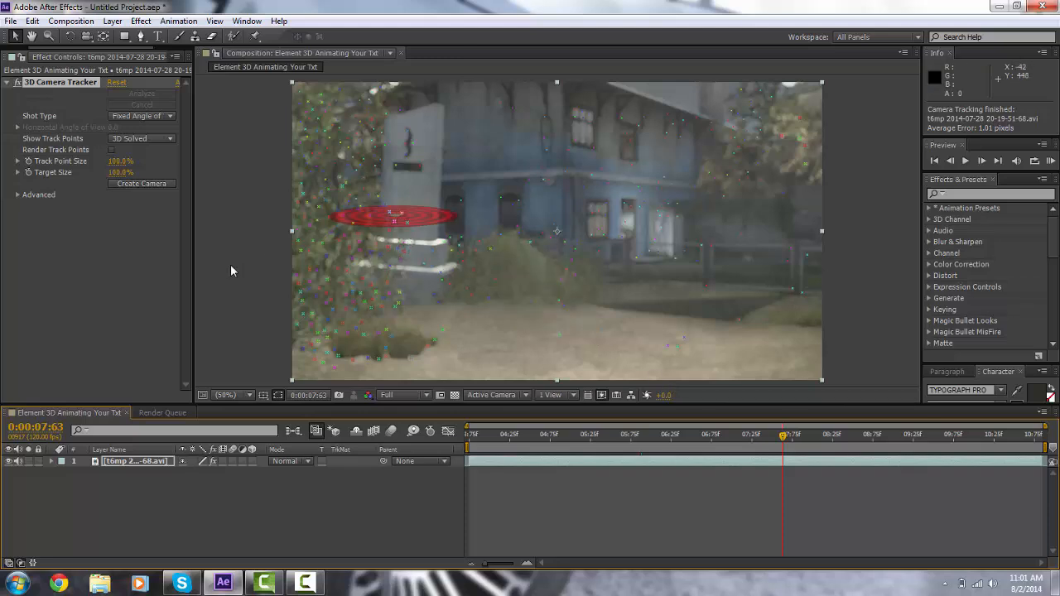
pyautogui.moveTo(120, 164); pyautogui.dragTo(534, 202)
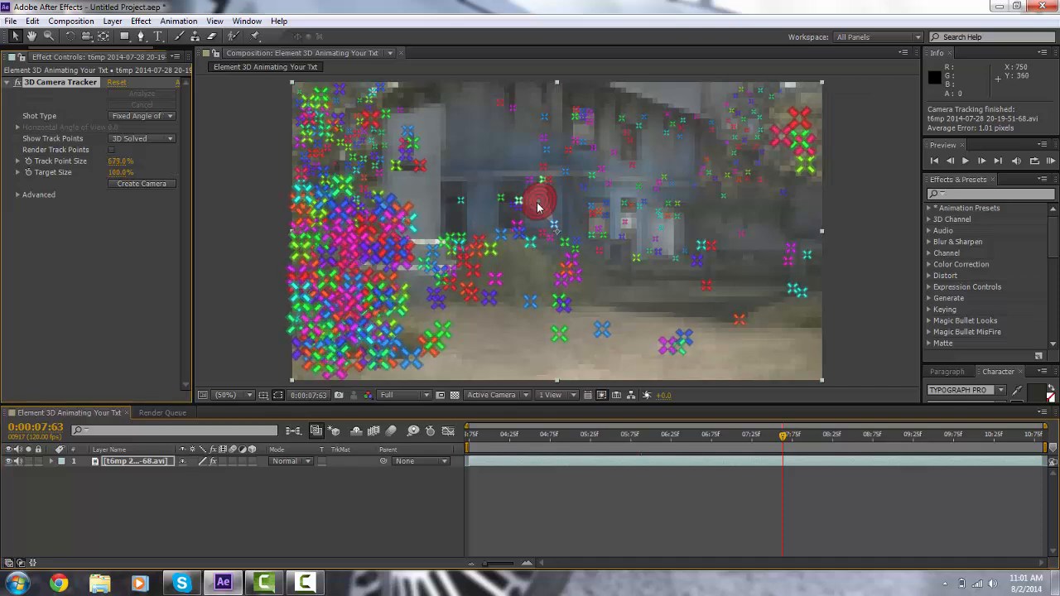
pyautogui.moveTo(121, 160); pyautogui.dragTo(76, 166)
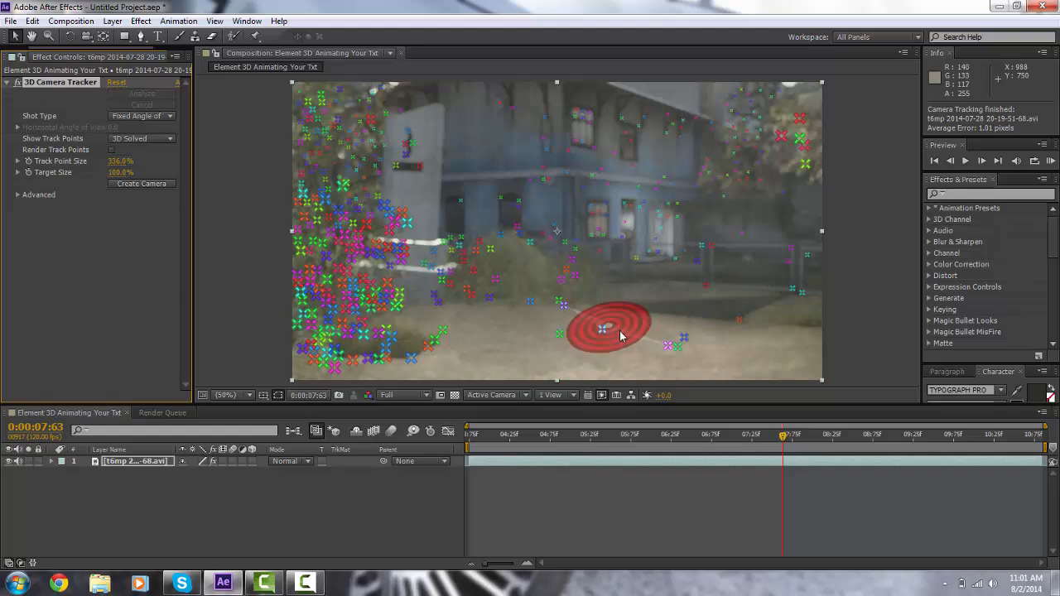
# Step: Create a text layer and camera anchored to the selected ground track point
pyautogui.rightClick(644, 331)
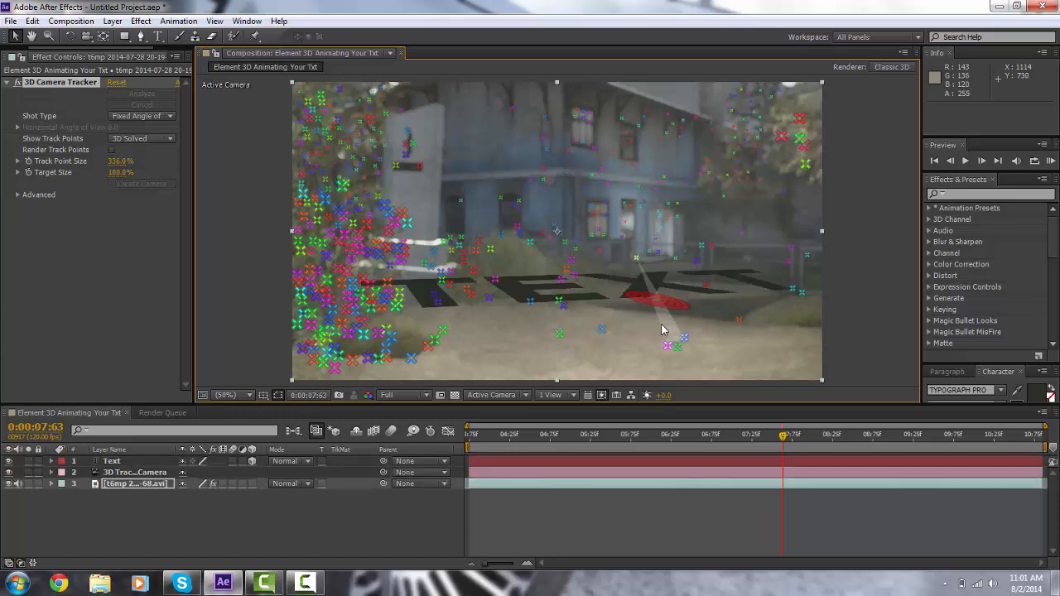
pyautogui.click(687, 438)
pyautogui.moveTo(687, 438); pyautogui.dragTo(819, 445)
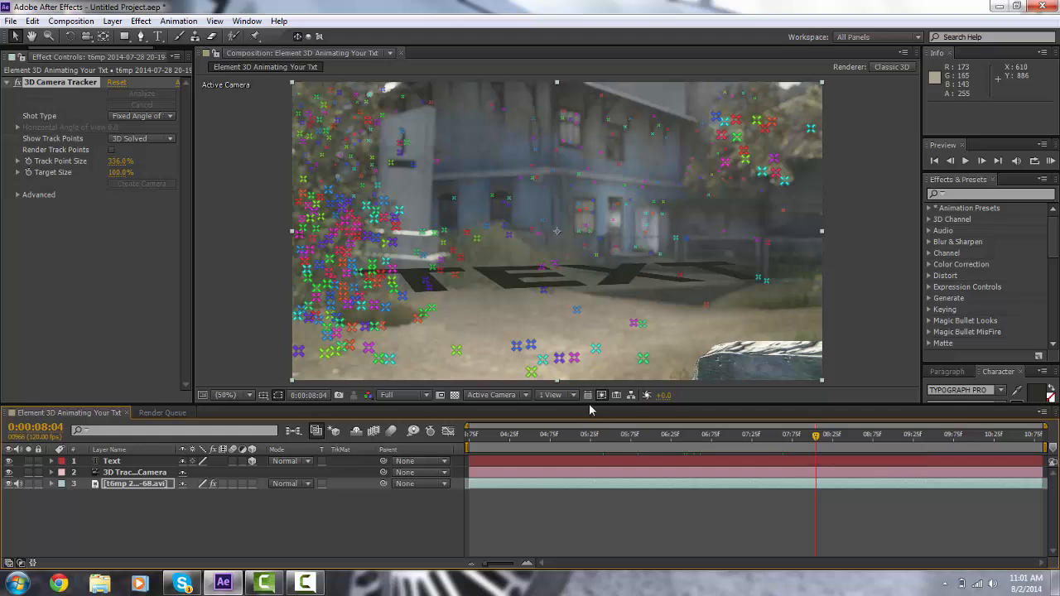
pyautogui.moveTo(573, 311)
pyautogui.rightClick(577, 312)
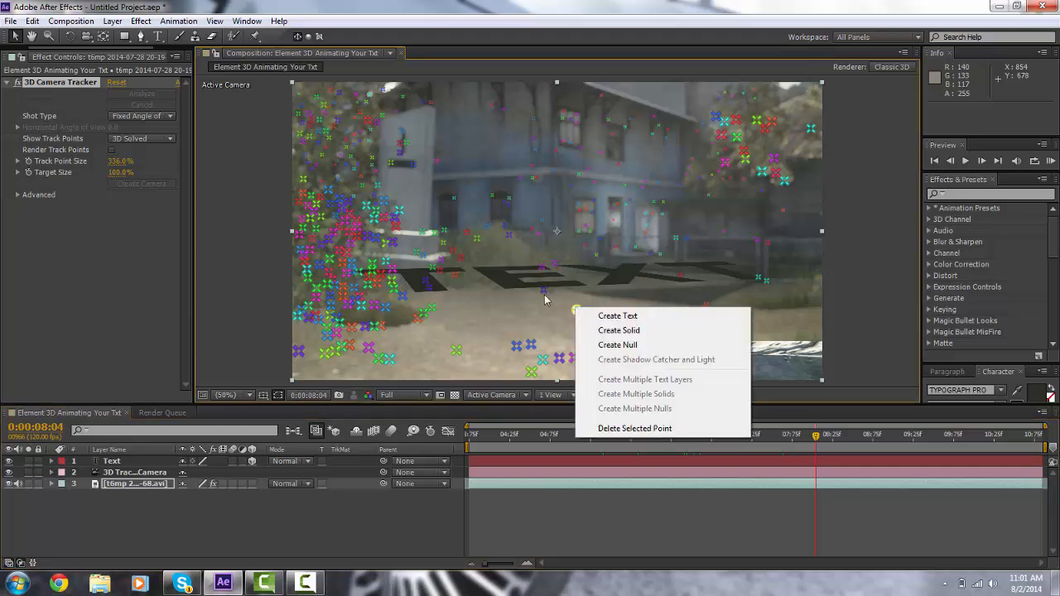
pyautogui.click(340, 113)
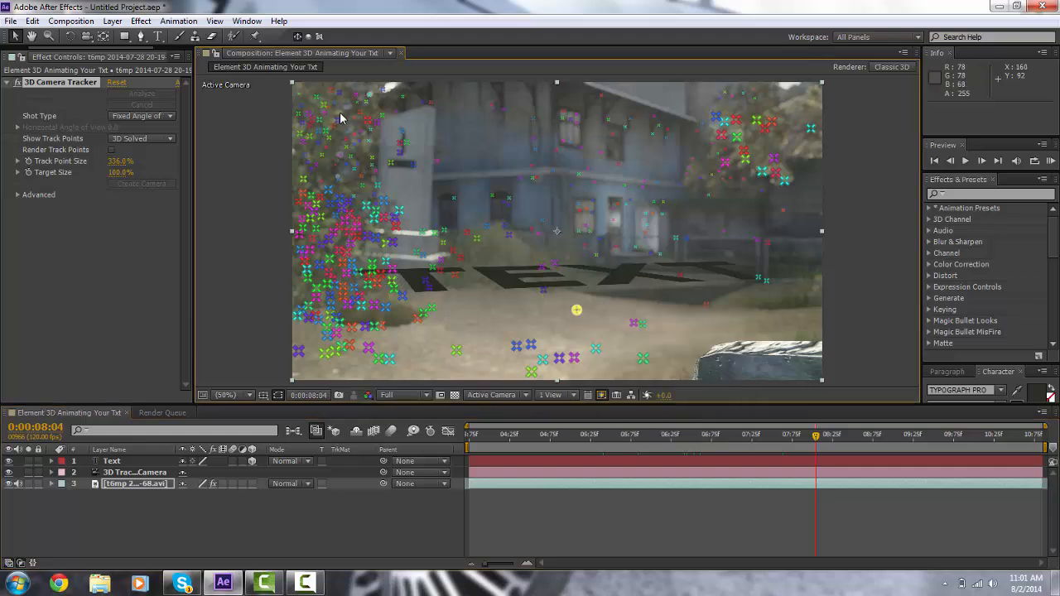
pyautogui.moveTo(340, 113)
pyautogui.mouseDown()
pyautogui.moveTo(338, 323)
pyautogui.moveTo(357, 333)
pyautogui.moveTo(465, 330)
pyautogui.moveTo(533, 292)
pyautogui.moveTo(555, 219)
pyautogui.moveTo(555, 165)
pyautogui.moveTo(537, 139)
pyautogui.mouseUp()
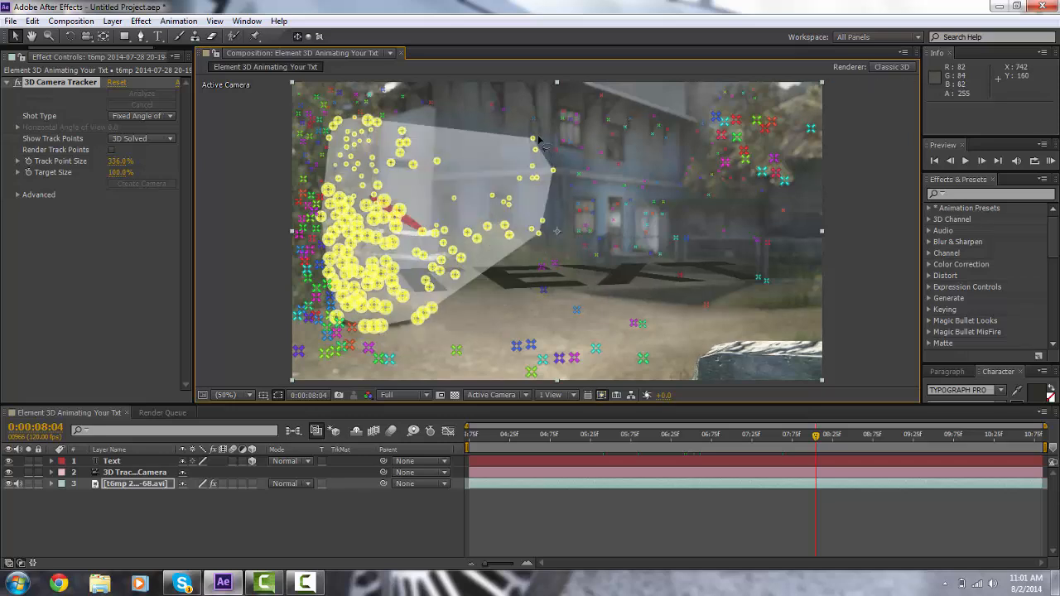
pyautogui.click(817, 490)
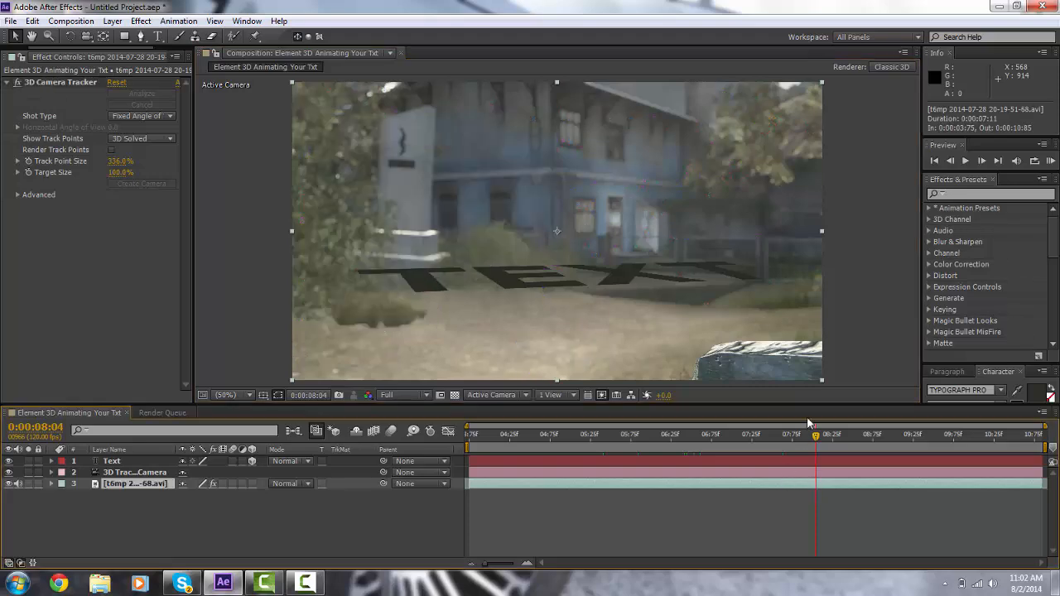
# Step: Replace the ground text with "Emerald" and "Tut" on two lines
pyautogui.moveTo(802, 440); pyautogui.dragTo(826, 441)
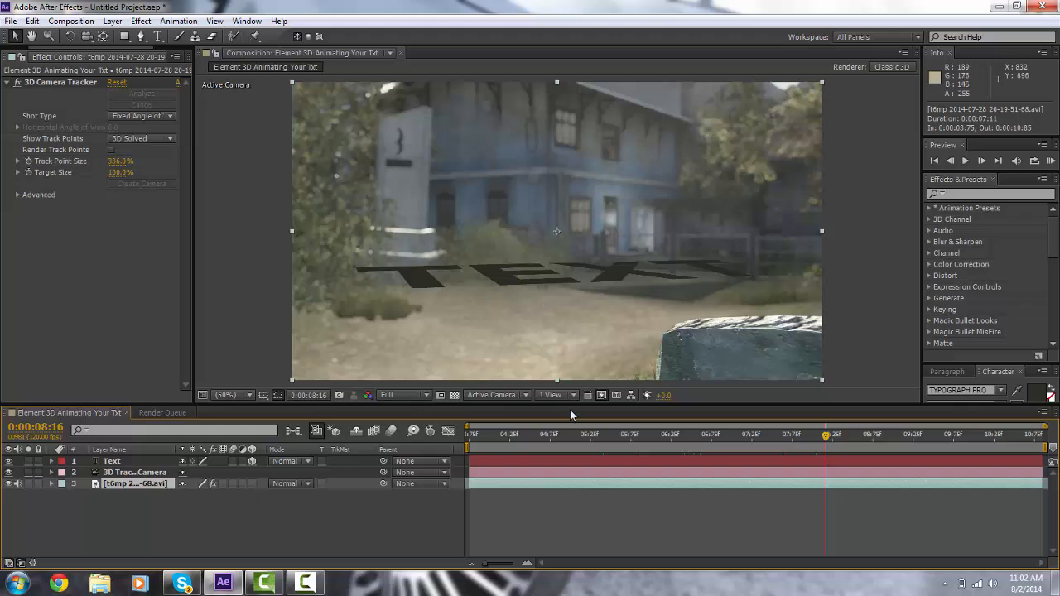
pyautogui.click(121, 461)
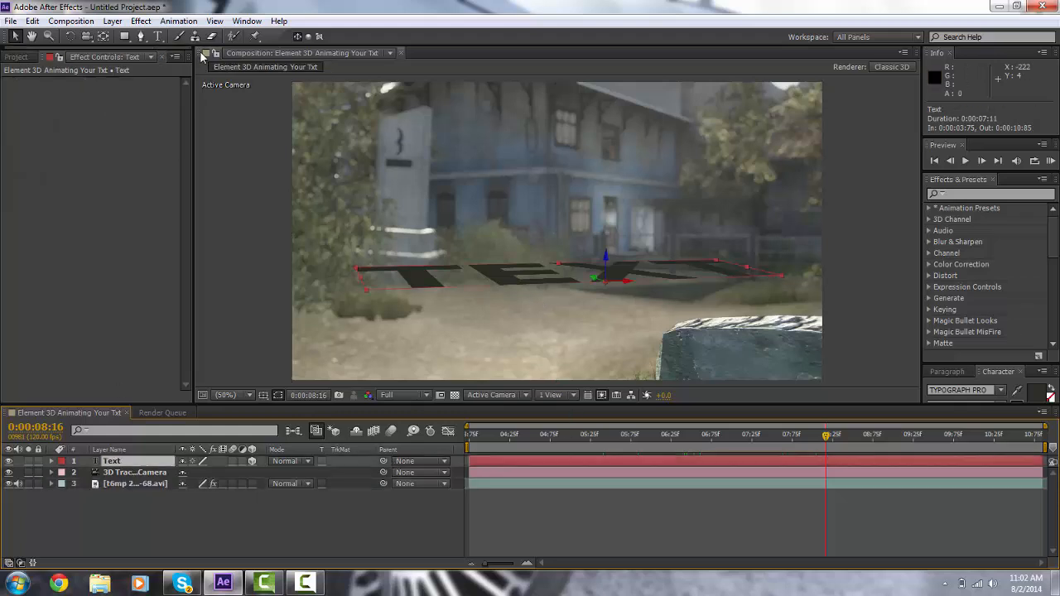
pyautogui.click(158, 38)
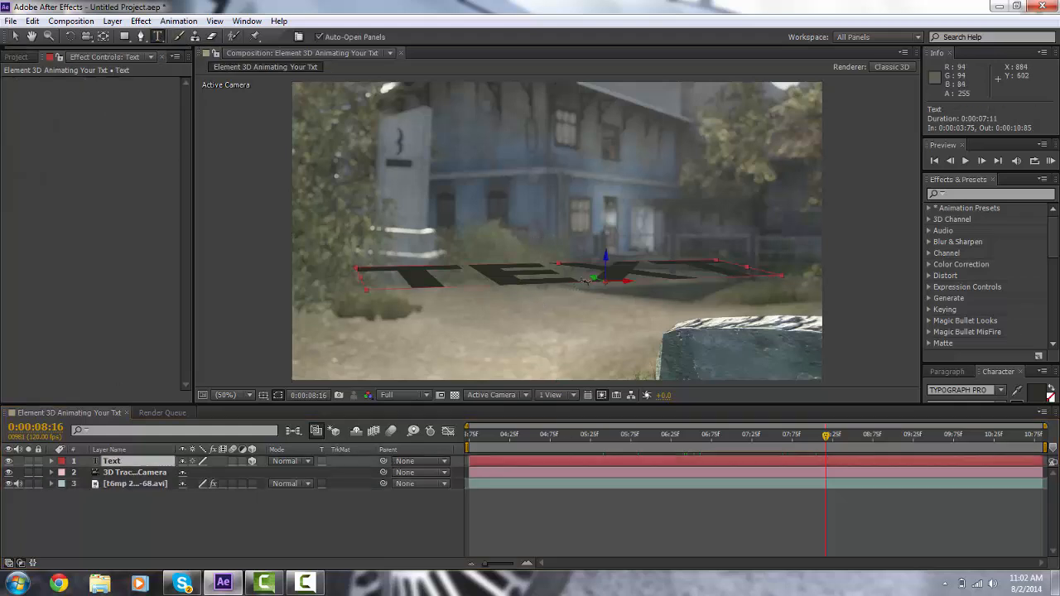
pyautogui.click(585, 281)
pyautogui.doubleClick(585, 282)
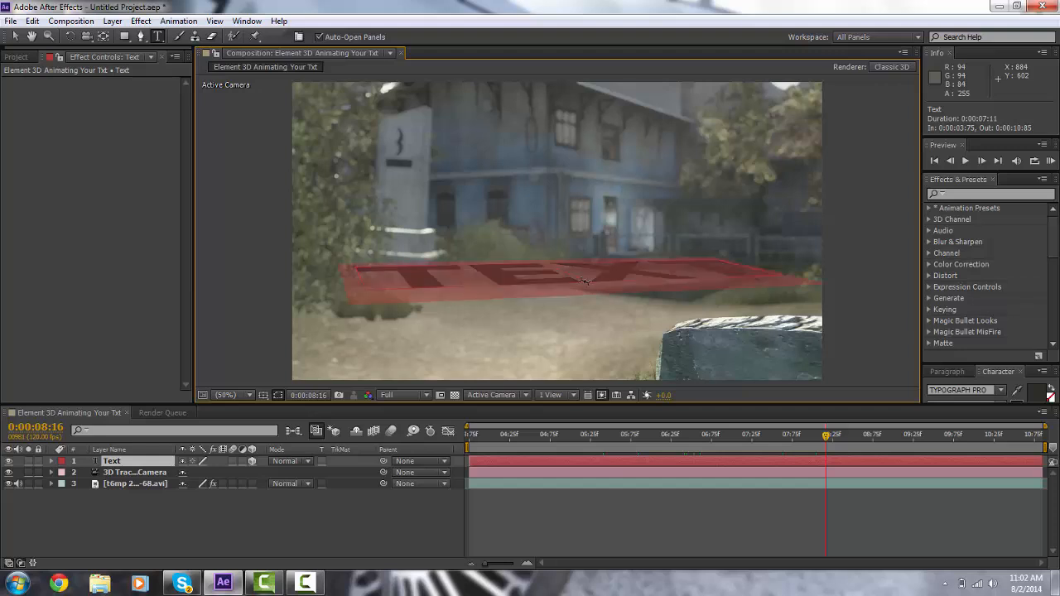
pyautogui.write('Emerg')
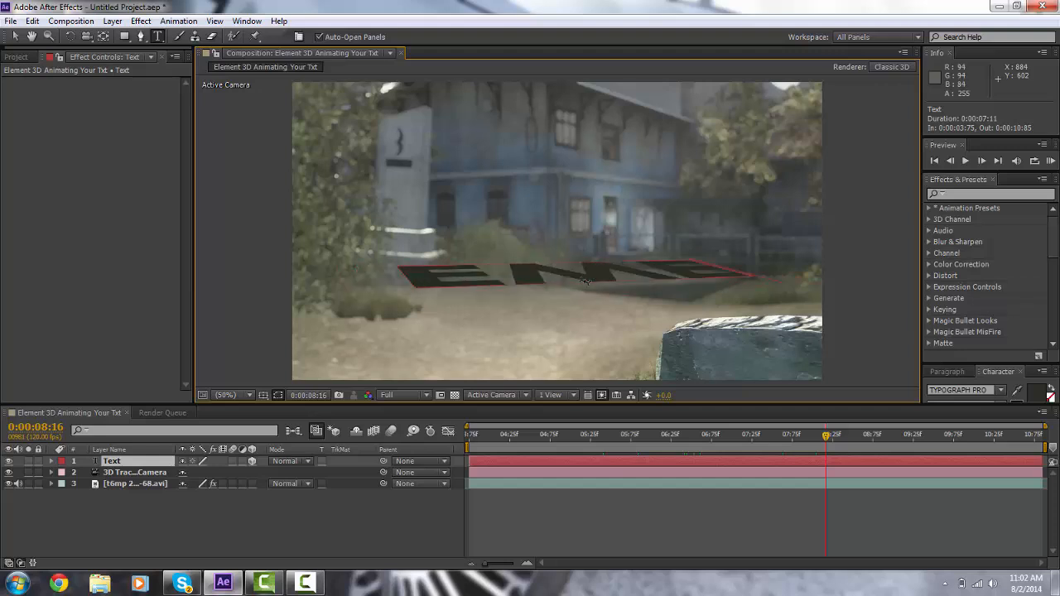
pyautogui.write('ld')
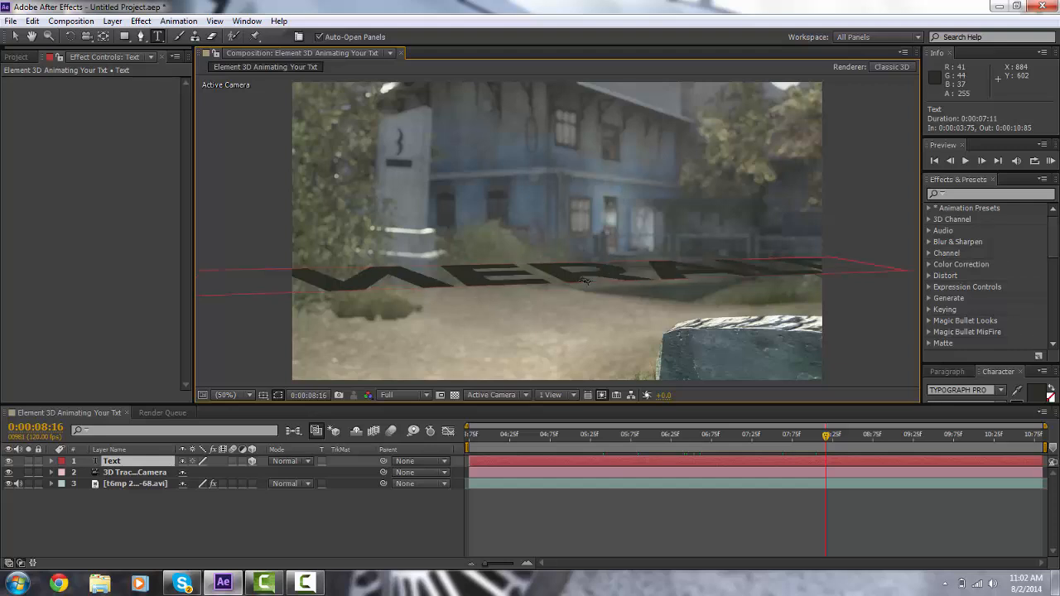
pyautogui.press('Return')
pyautogui.write('TUT')
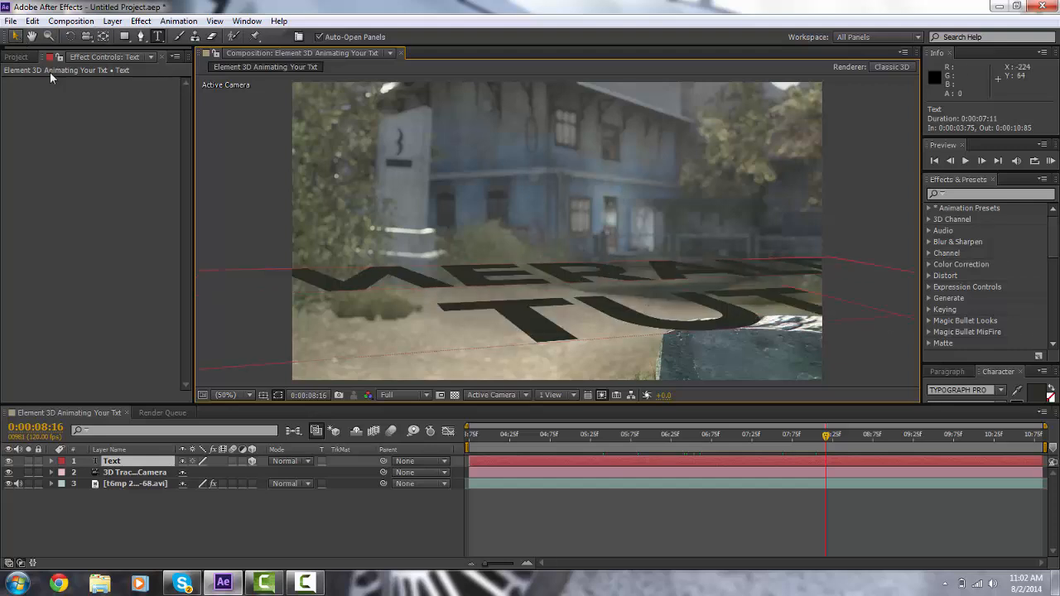
# Step: Create a new comp-sized solid layer named Element
pyautogui.click(111, 20)
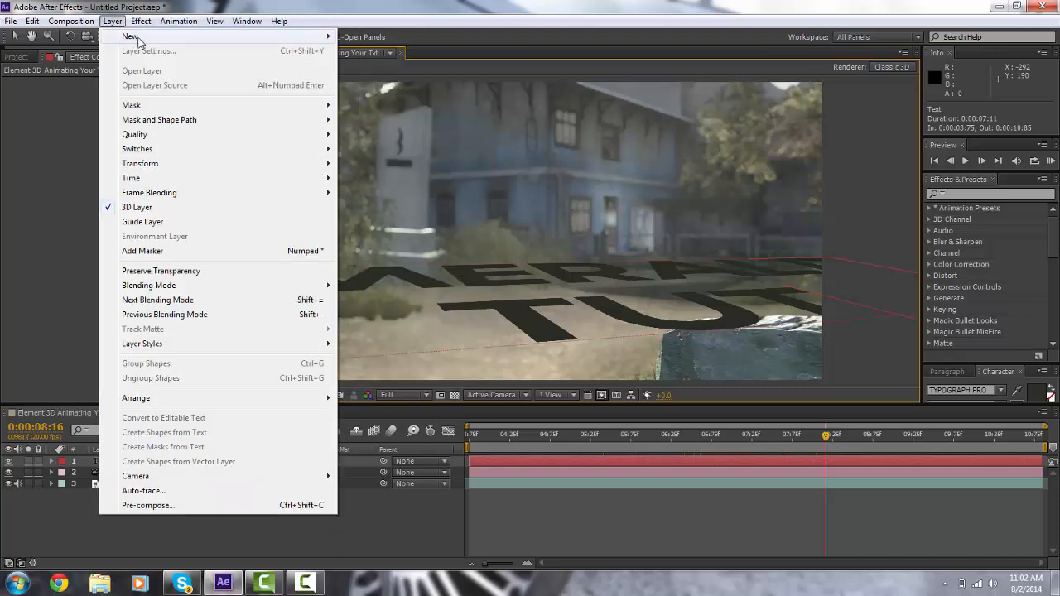
pyautogui.moveTo(138, 38)
pyautogui.click(369, 51)
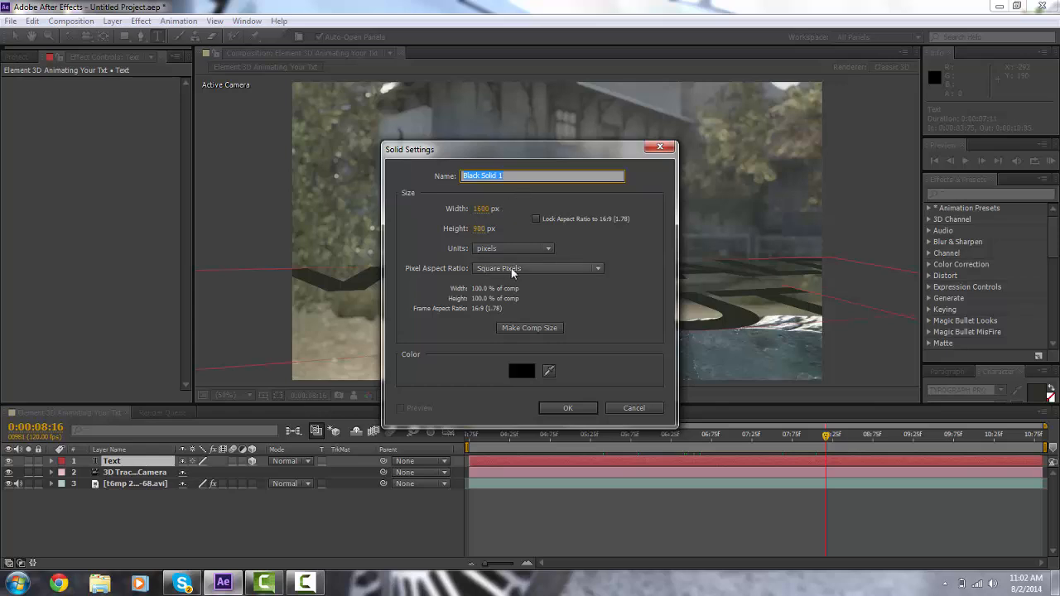
pyautogui.click(526, 328)
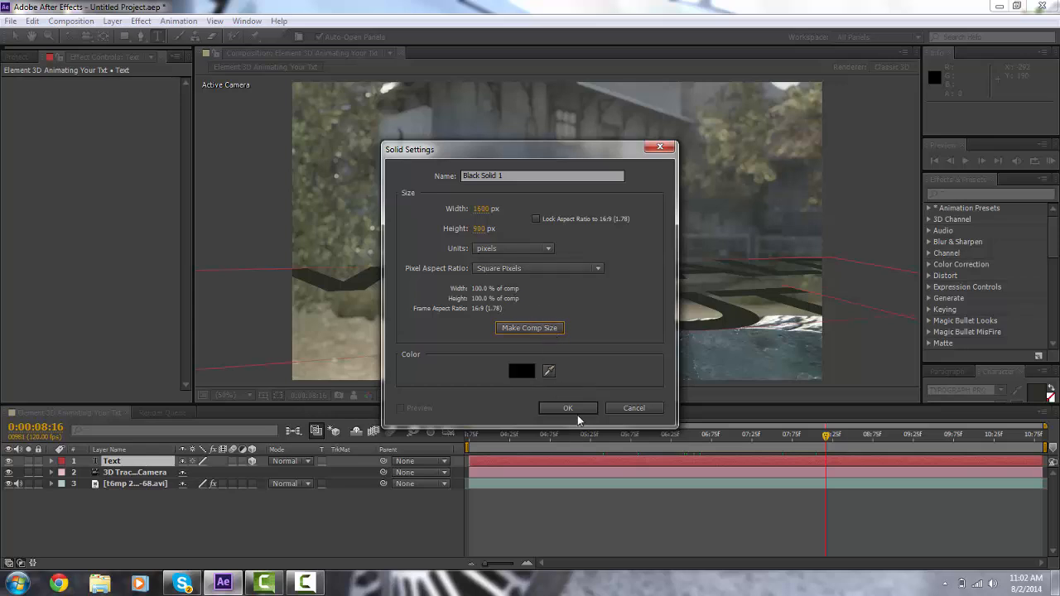
pyautogui.click(533, 179)
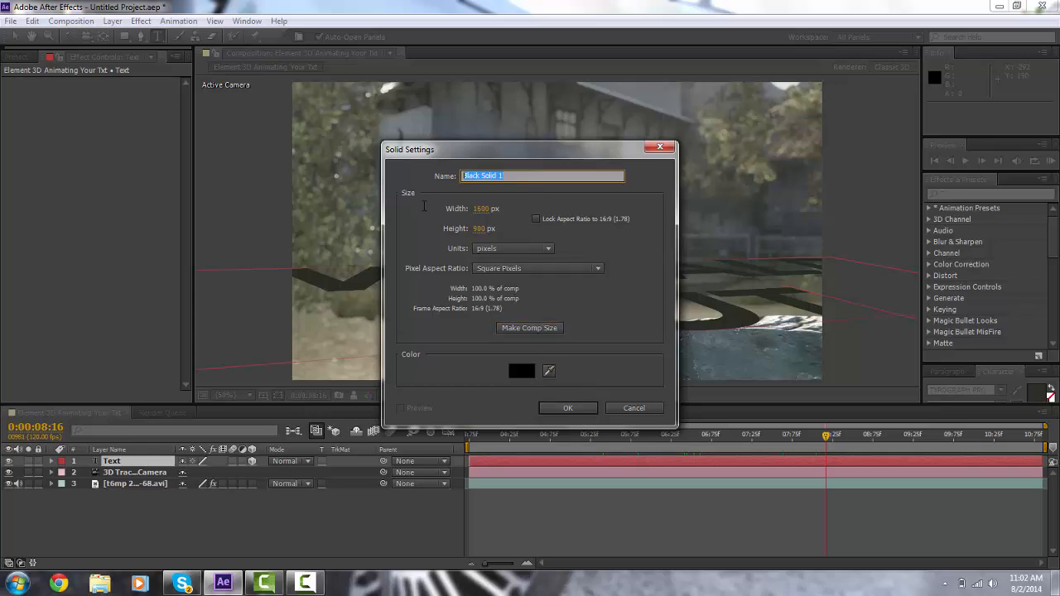
pyautogui.write('W')
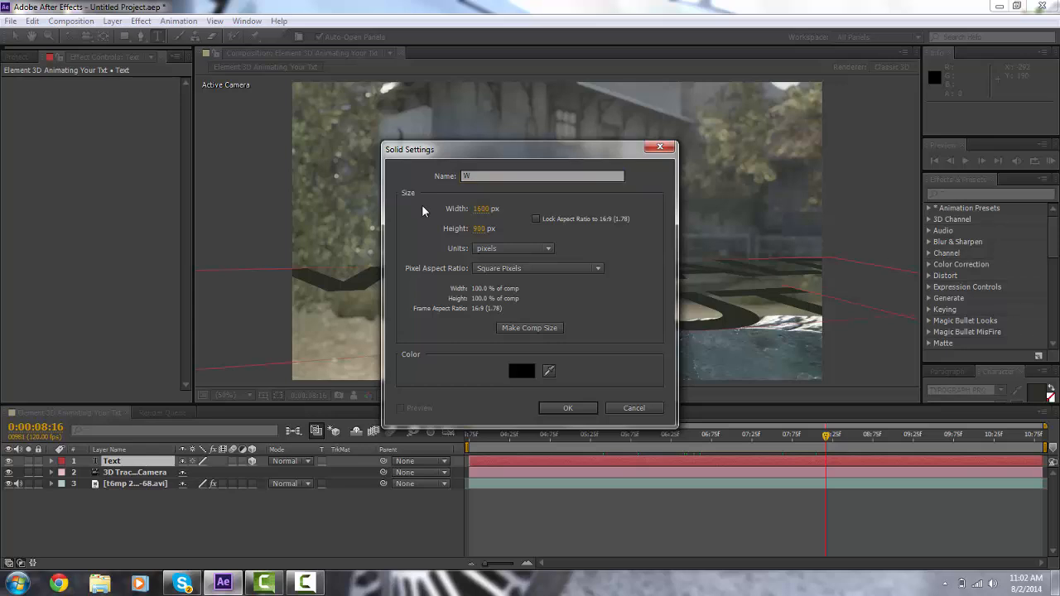
pyautogui.moveTo(482, 176); pyautogui.dragTo(160, 173)
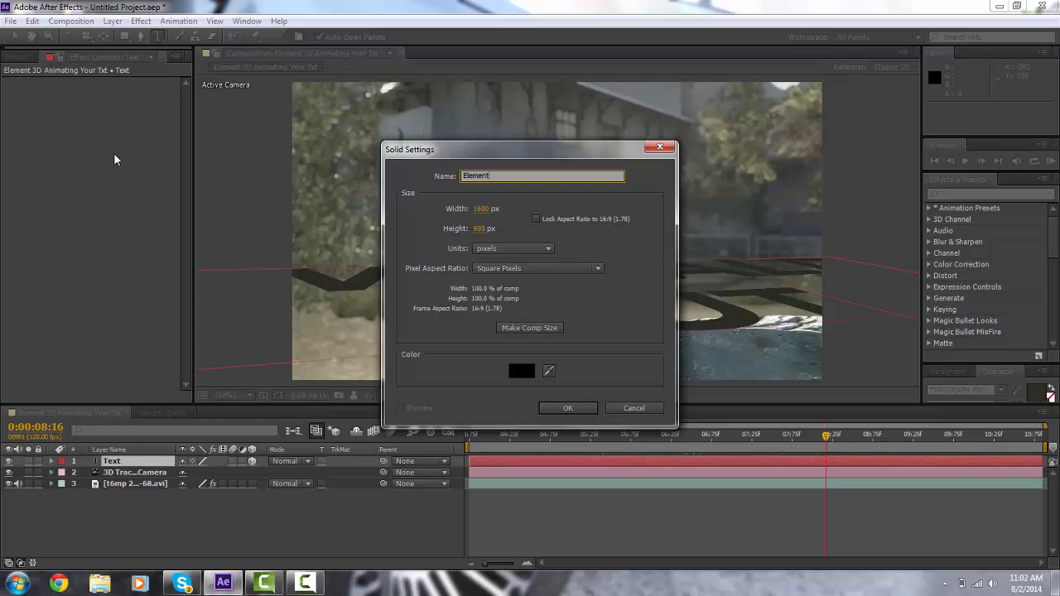
pyautogui.click(578, 405)
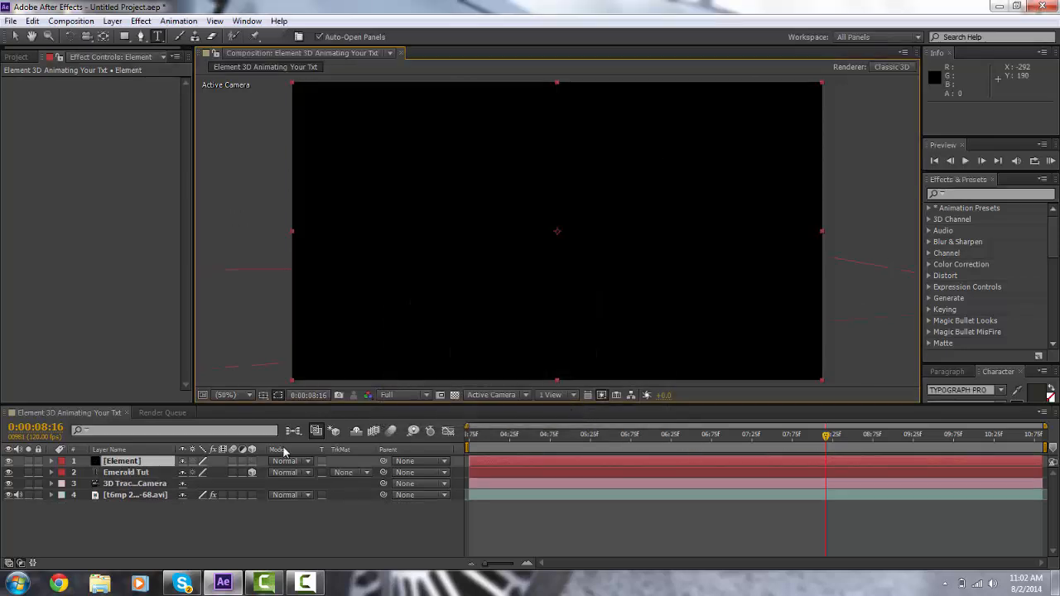
# Step: Apply the Video Copilot Element effect to the Element solid
pyautogui.click(141, 21)
pyautogui.moveTo(251, 586)
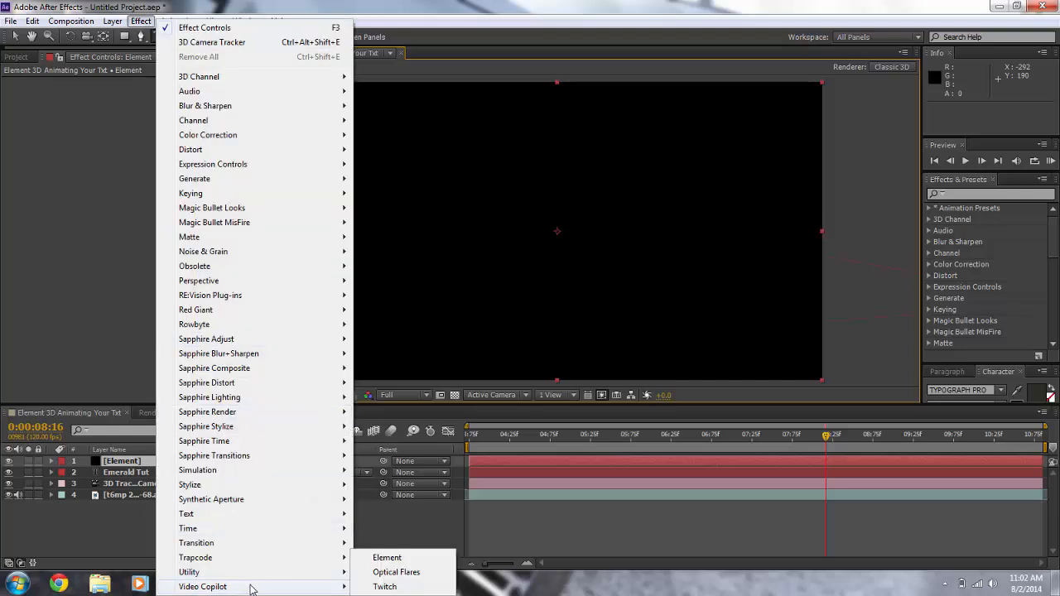
pyautogui.click(387, 559)
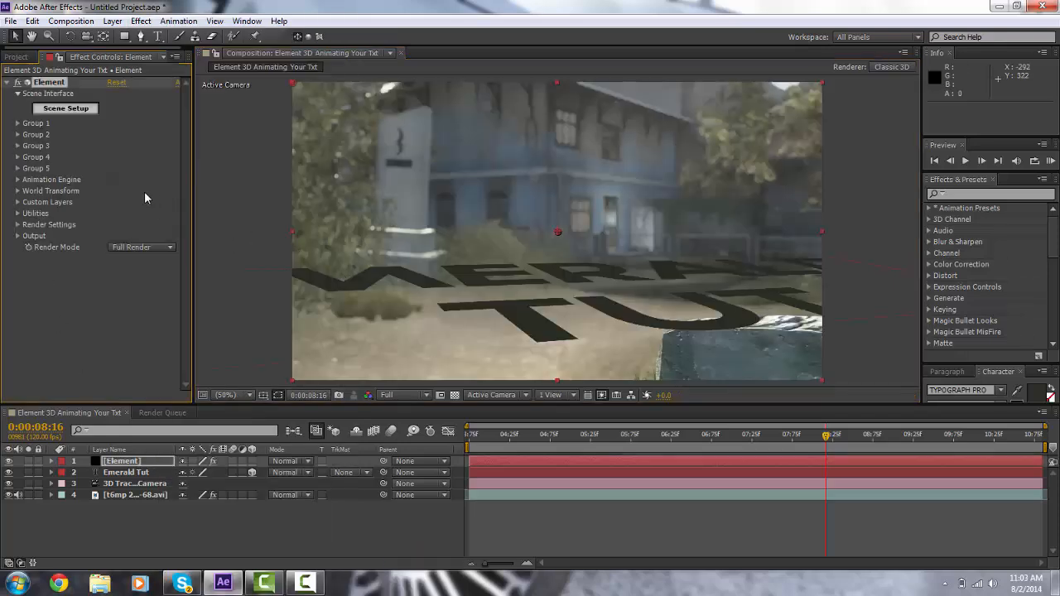
# Step: Set Element's Custom Text and Masks Path Layer 1 to the Emerald Tut text layer
pyautogui.click(18, 203)
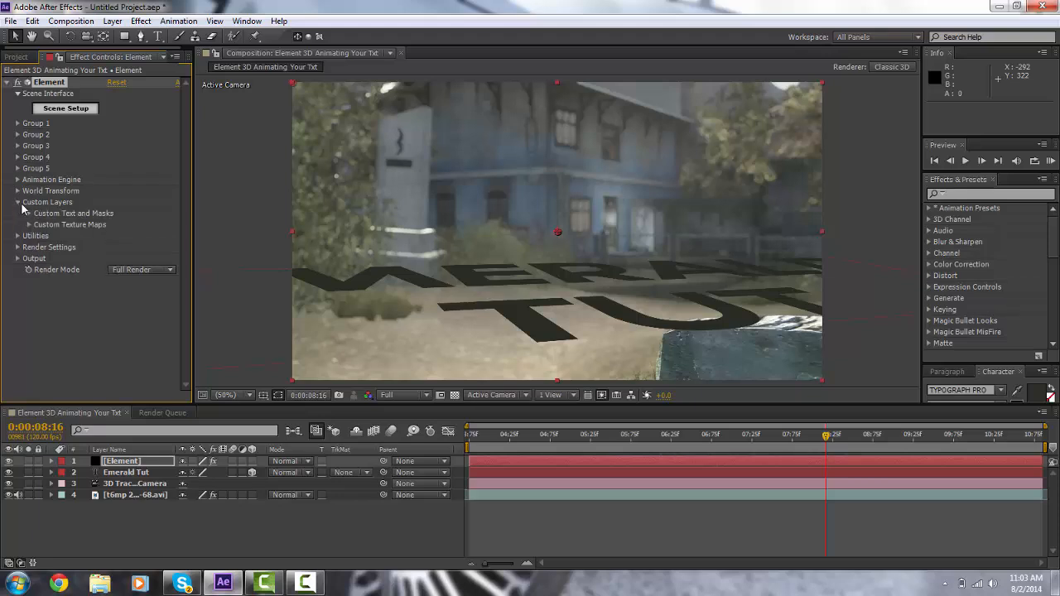
pyautogui.click(29, 213)
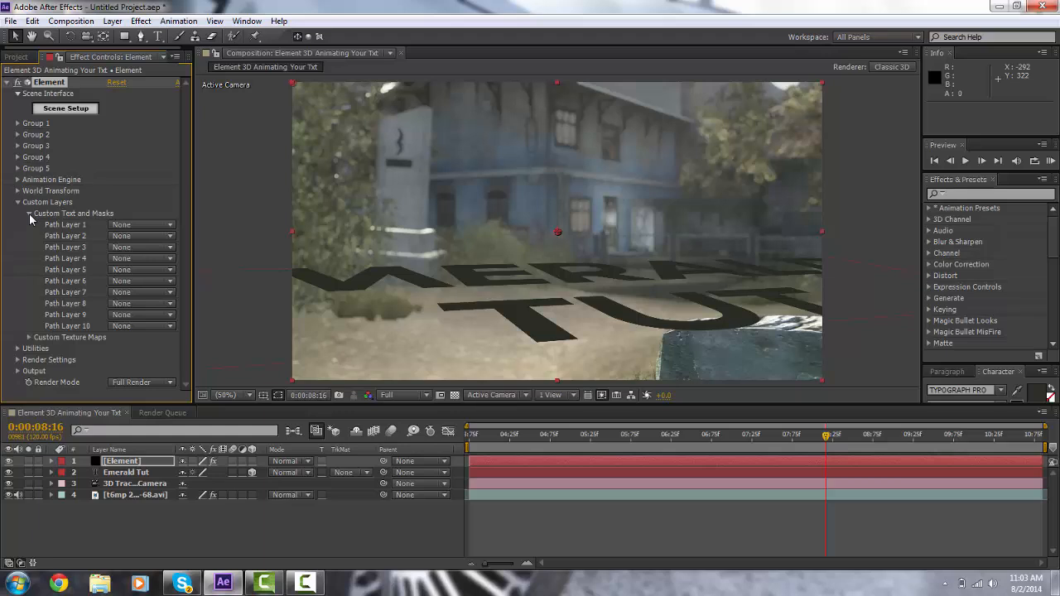
pyautogui.click(165, 229)
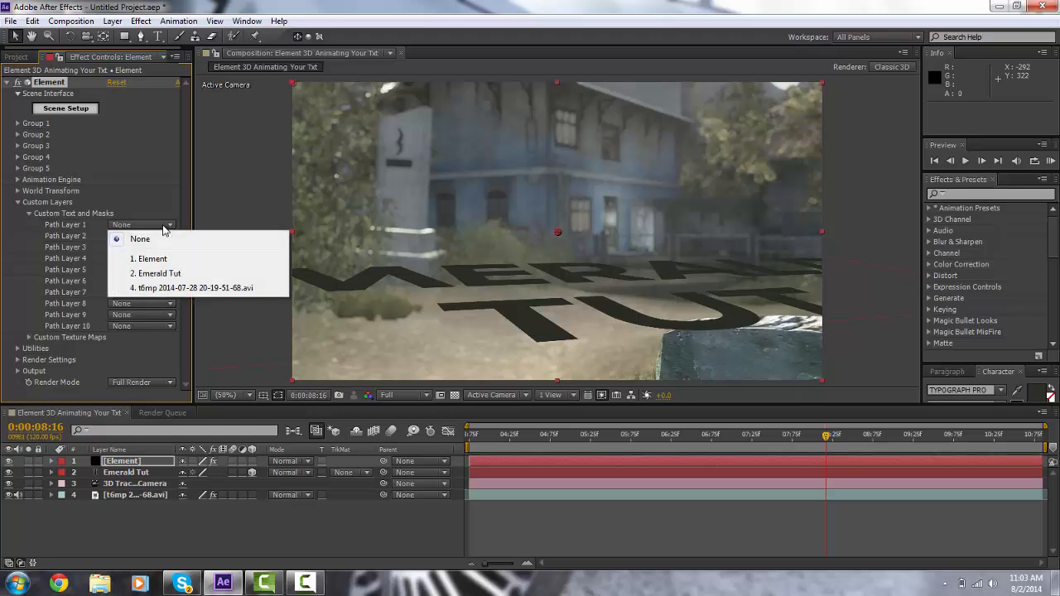
pyautogui.click(169, 275)
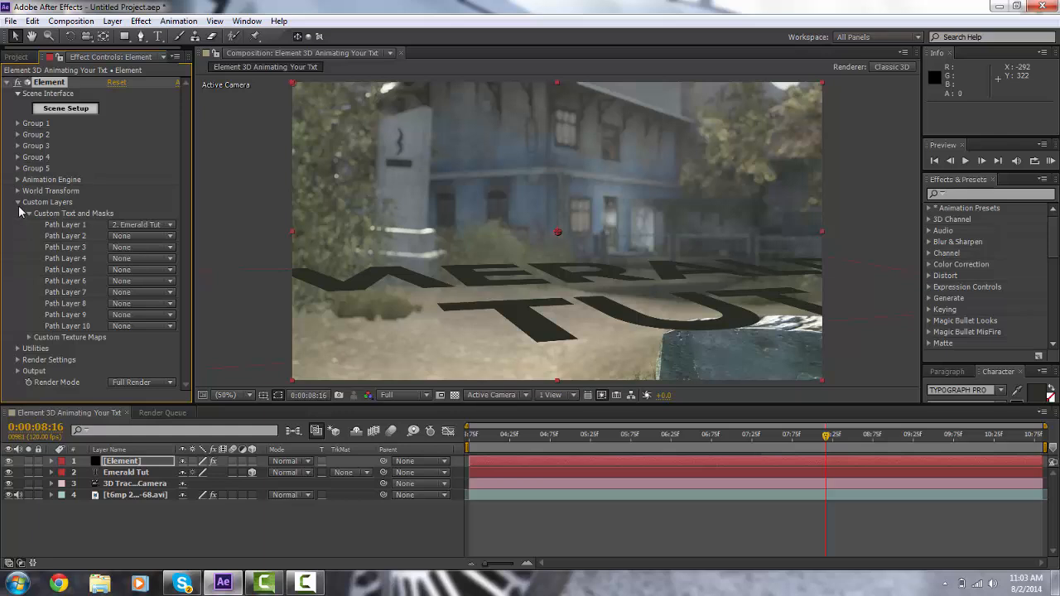
pyautogui.click(19, 202)
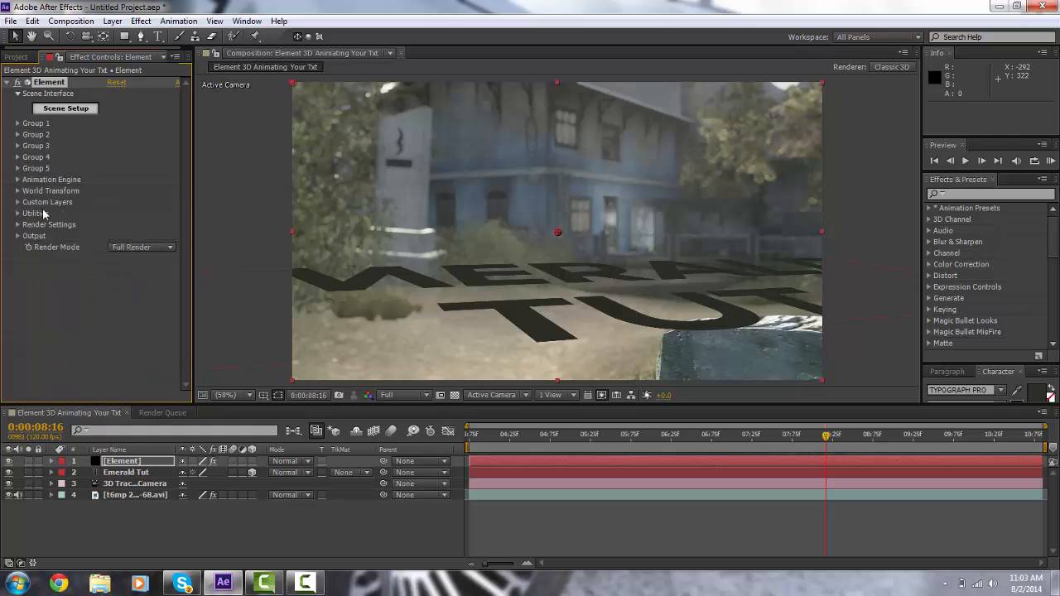
# Step: Open Element's Scene Setup and extrude the custom text path
pyautogui.click(54, 111)
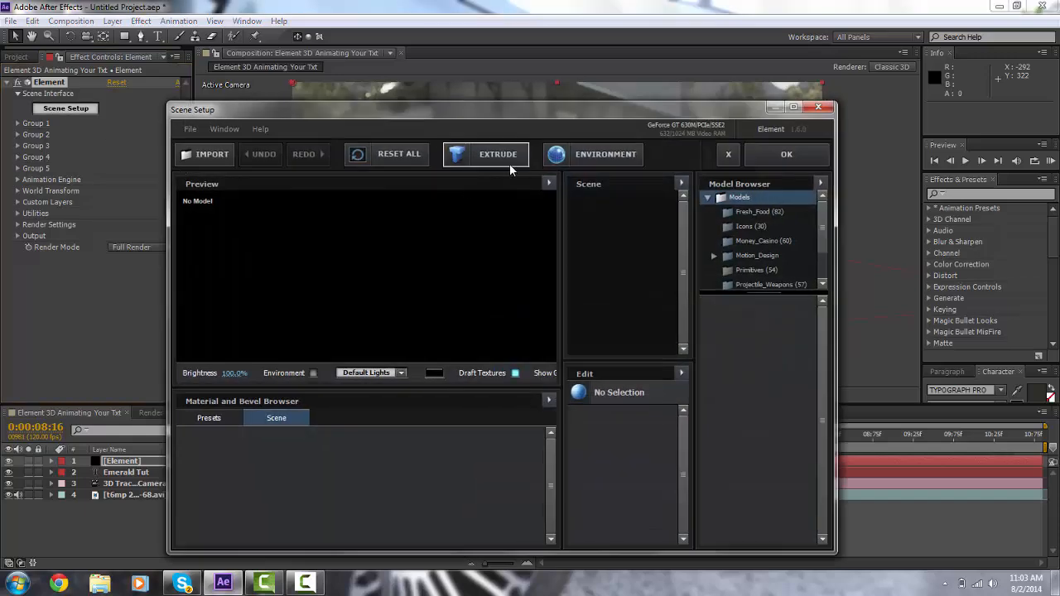
pyautogui.click(509, 163)
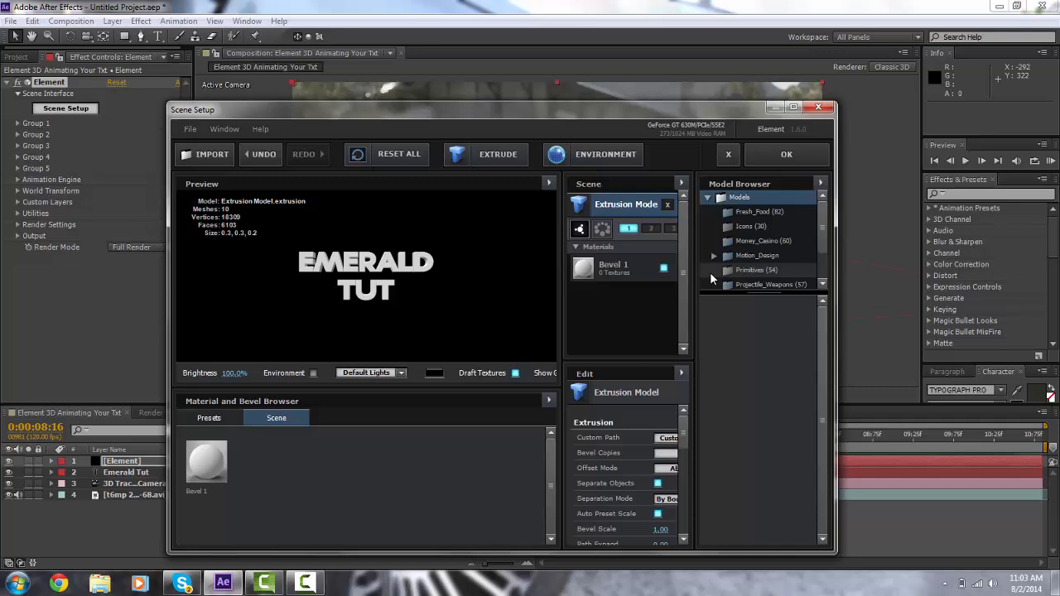
pyautogui.moveTo(407, 241); pyautogui.dragTo(448, 267)
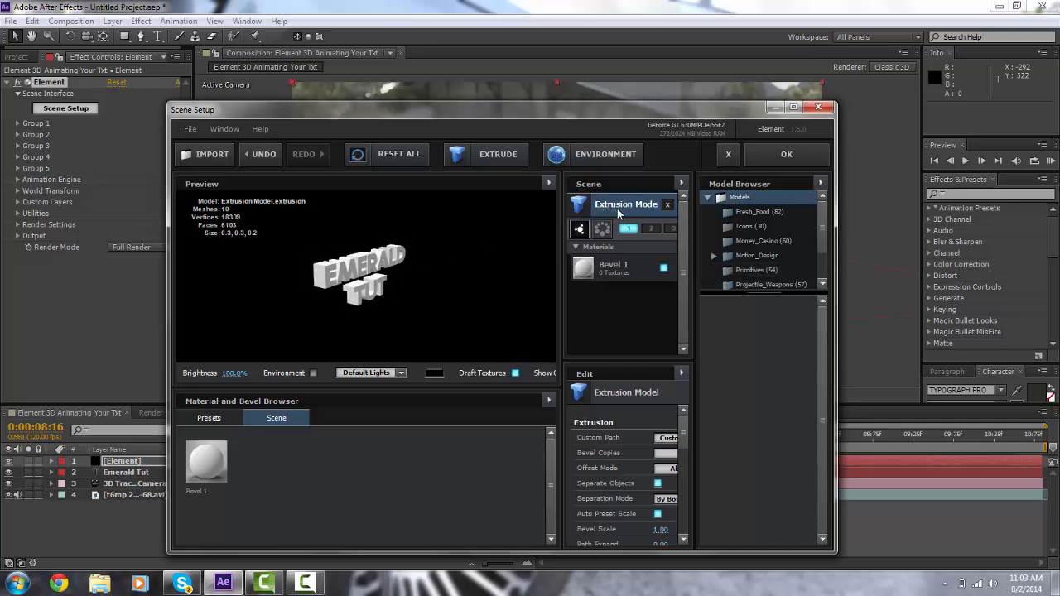
# Step: Apply the first bevel preset from the Bevels presets to the extruded text
pyautogui.click(210, 418)
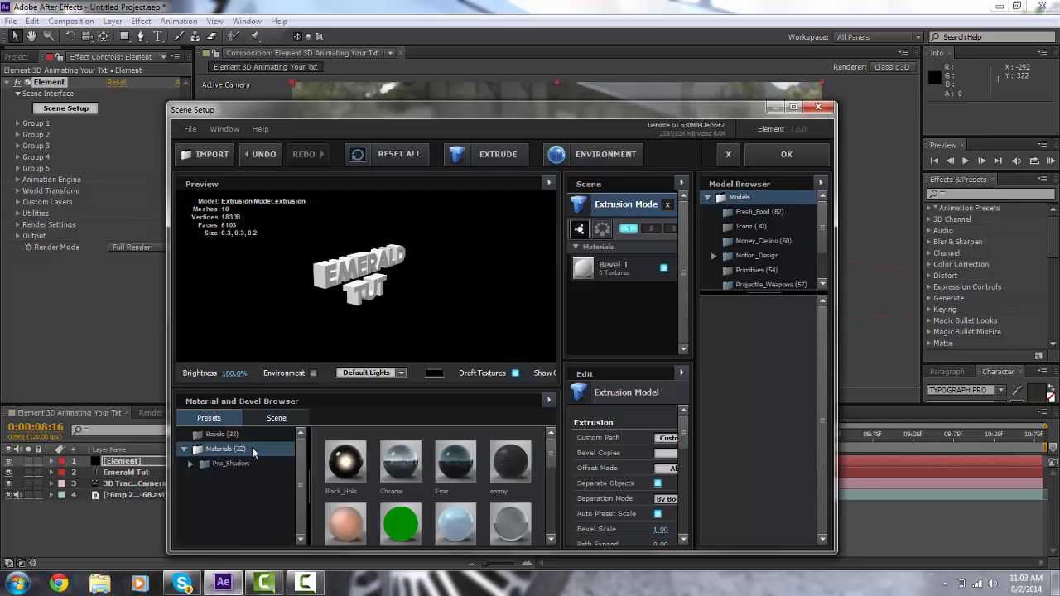
pyautogui.click(241, 434)
pyautogui.doubleClick(357, 459)
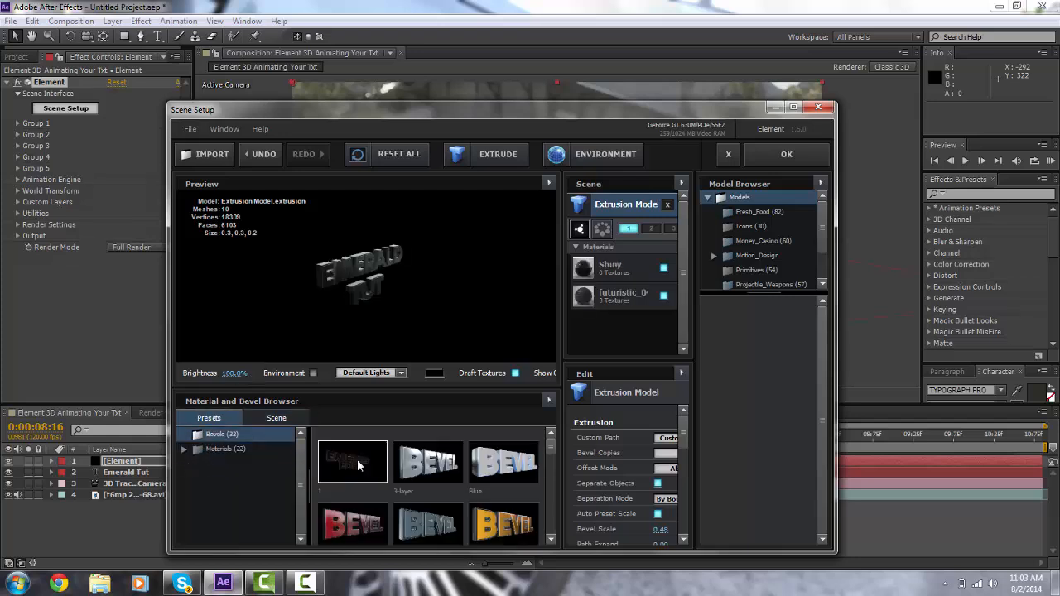
pyautogui.moveTo(356, 338); pyautogui.dragTo(393, 241)
pyautogui.scroll(5, 404, 285)
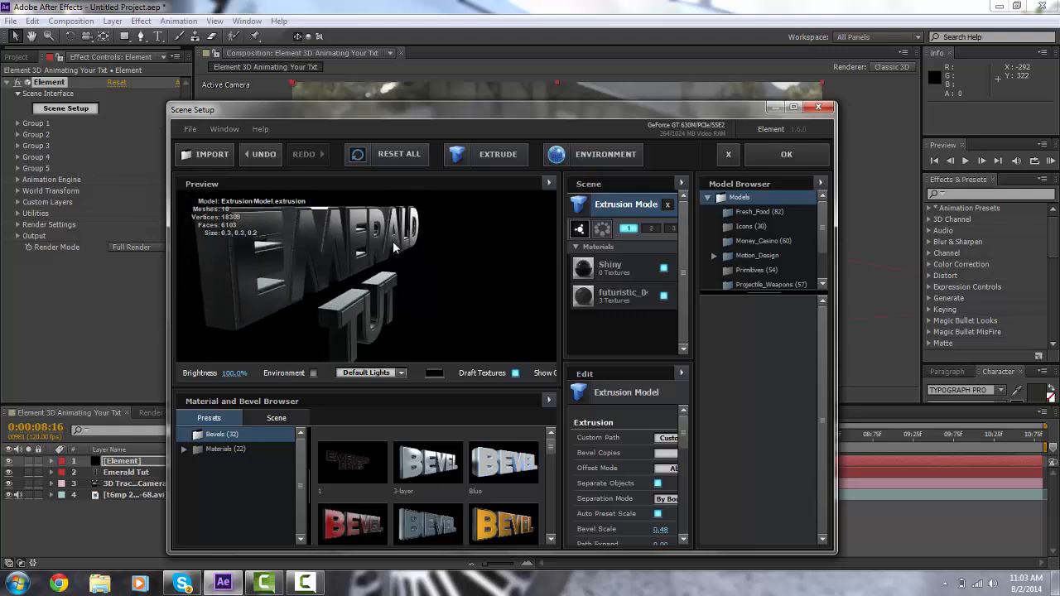
pyautogui.rightClick(646, 202)
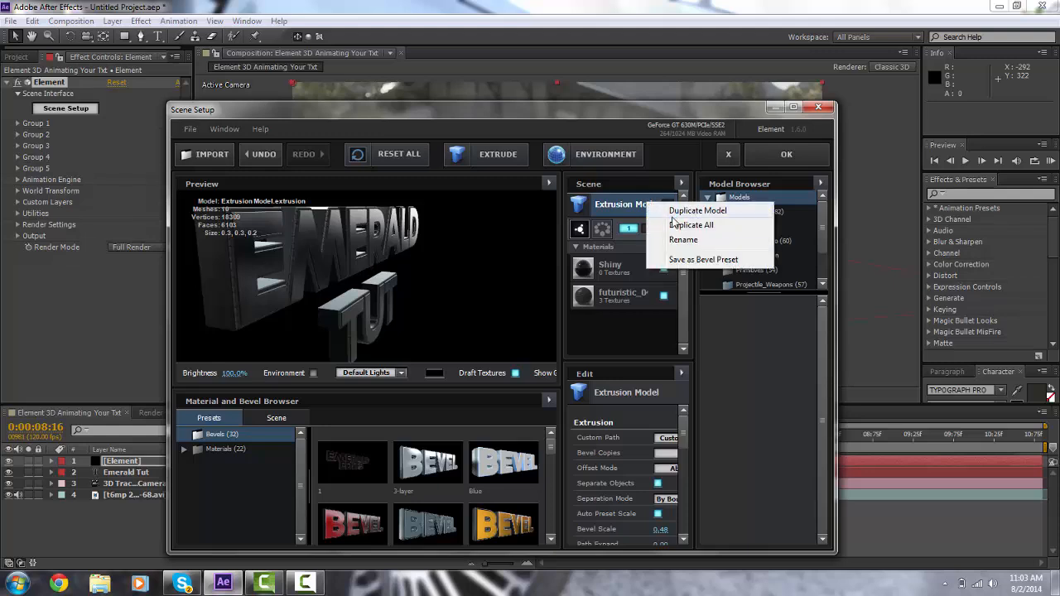
pyautogui.click(675, 211)
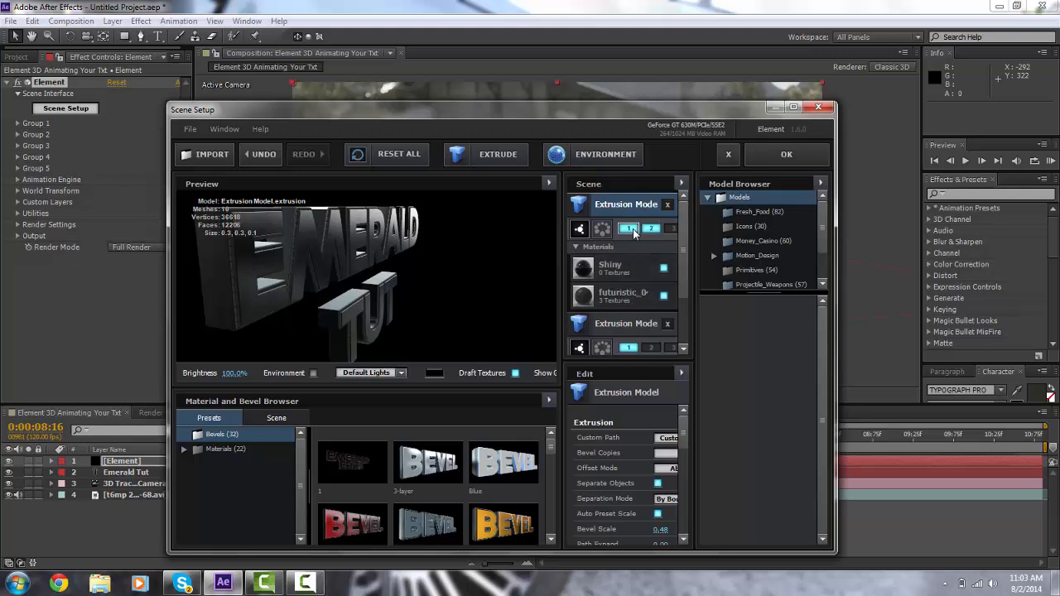
pyautogui.click(652, 229)
pyautogui.click(667, 437)
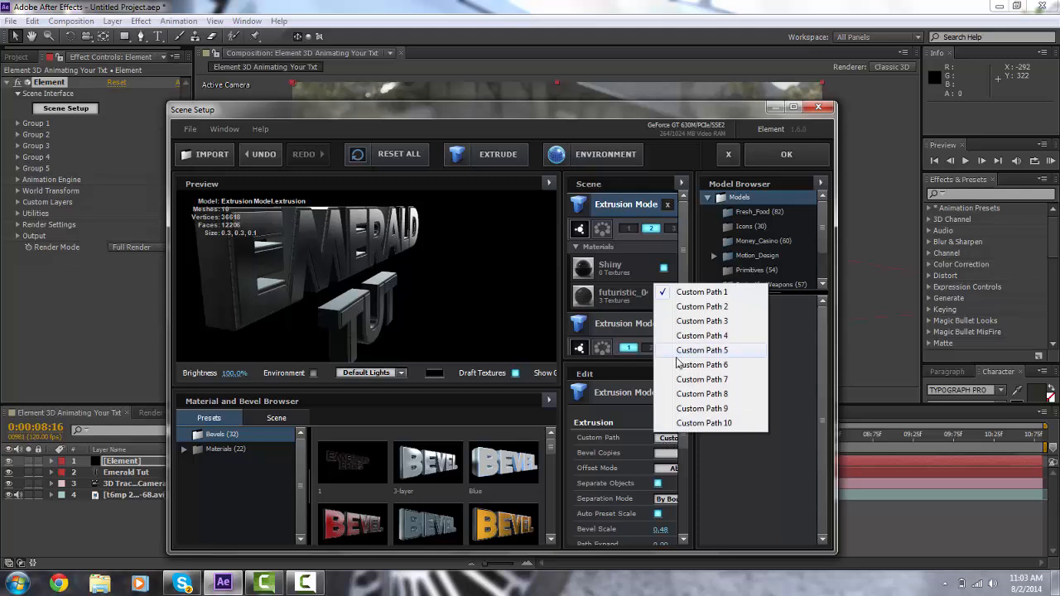
pyautogui.click(692, 310)
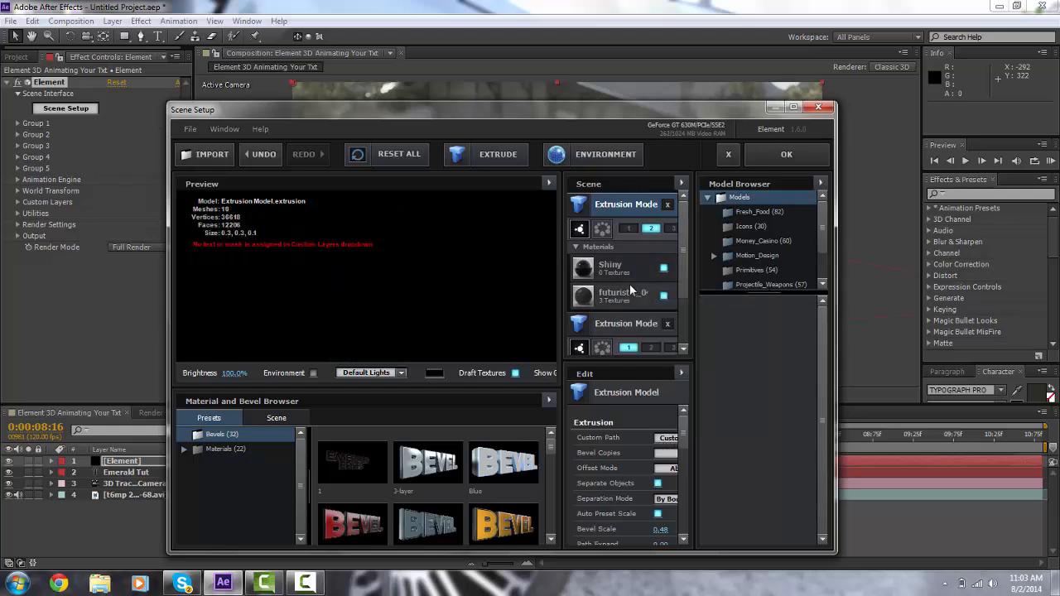
pyautogui.click(667, 206)
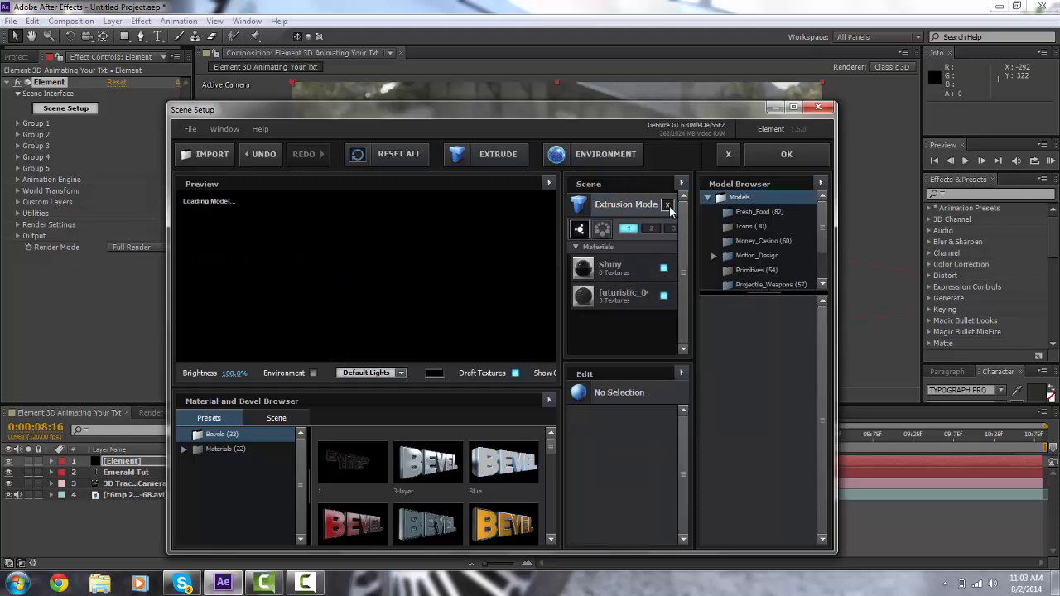
# Step: Close Scene Setup and scrub the timeline to preview the extruded text over the footage
pyautogui.click(786, 158)
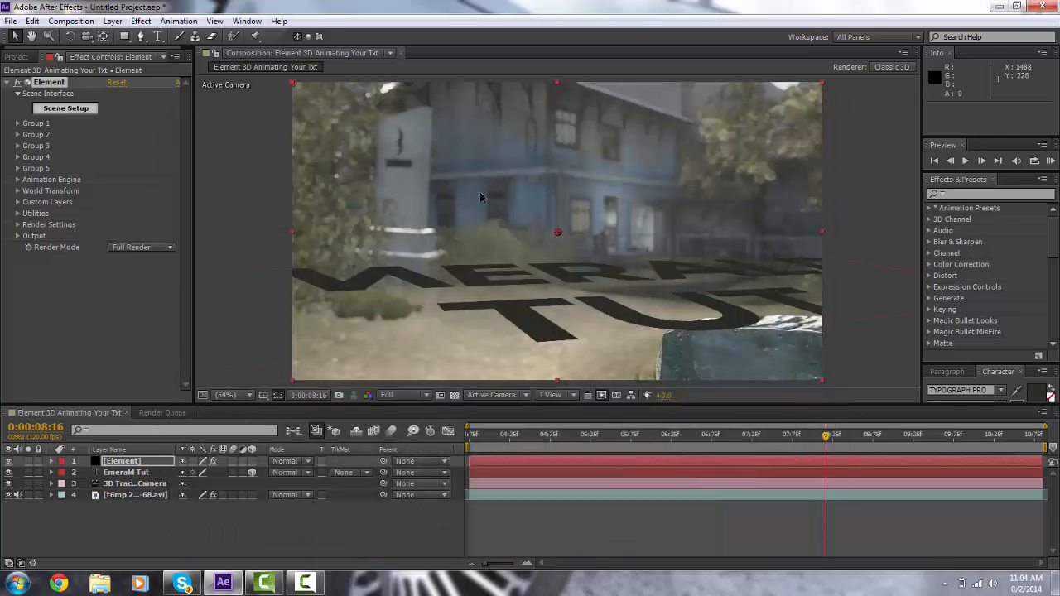
pyautogui.click(590, 434)
pyautogui.moveTo(559, 432); pyautogui.dragTo(745, 434)
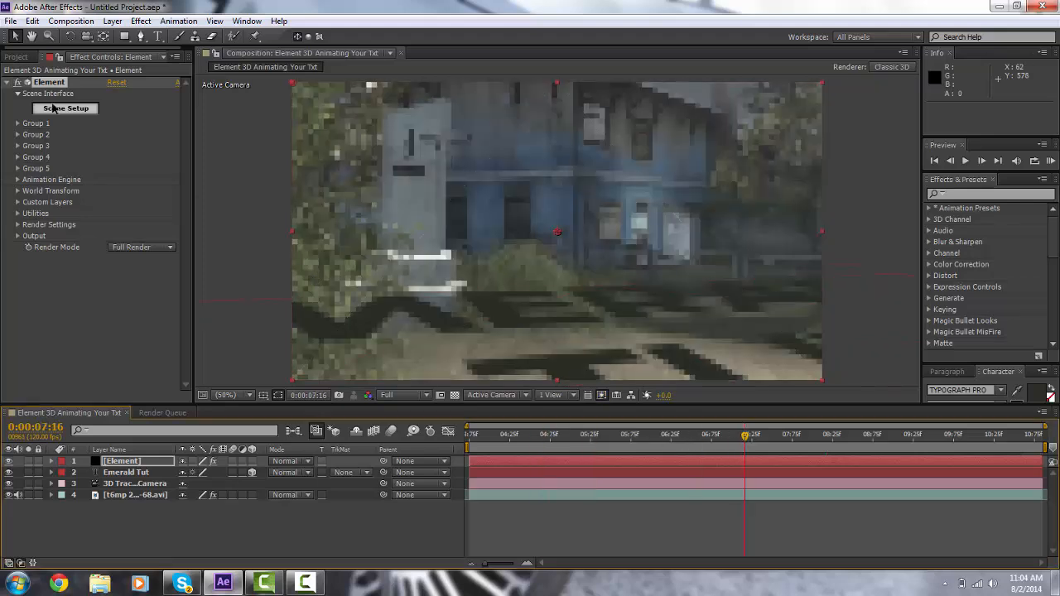
# Step: Increase Group 1's Particle Look Particle Size to about 43.68 to enlarge the text
pyautogui.click(17, 123)
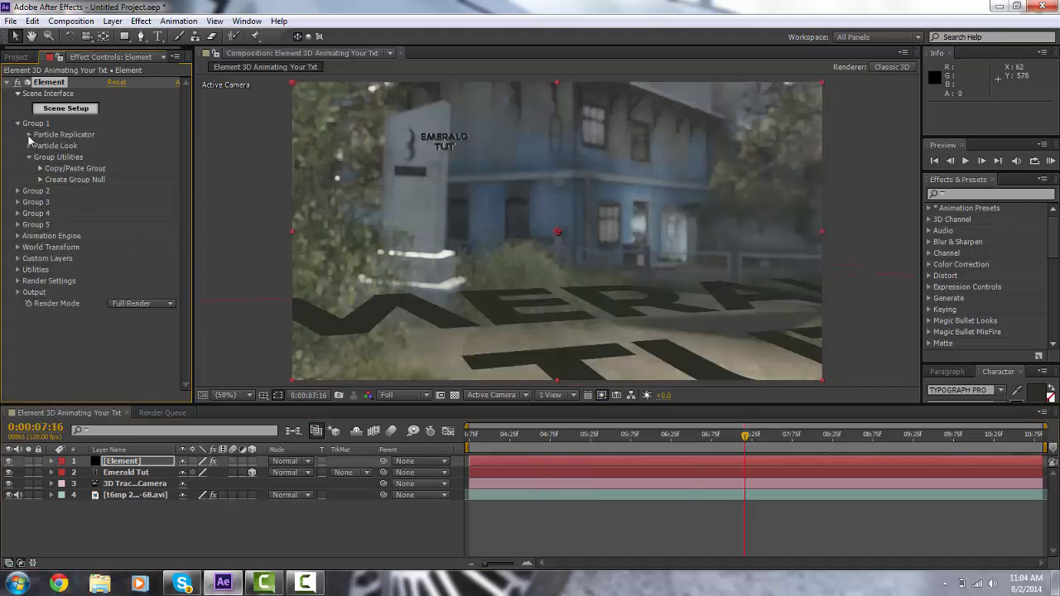
pyautogui.click(29, 145)
pyautogui.moveTo(118, 159); pyautogui.dragTo(117, 158)
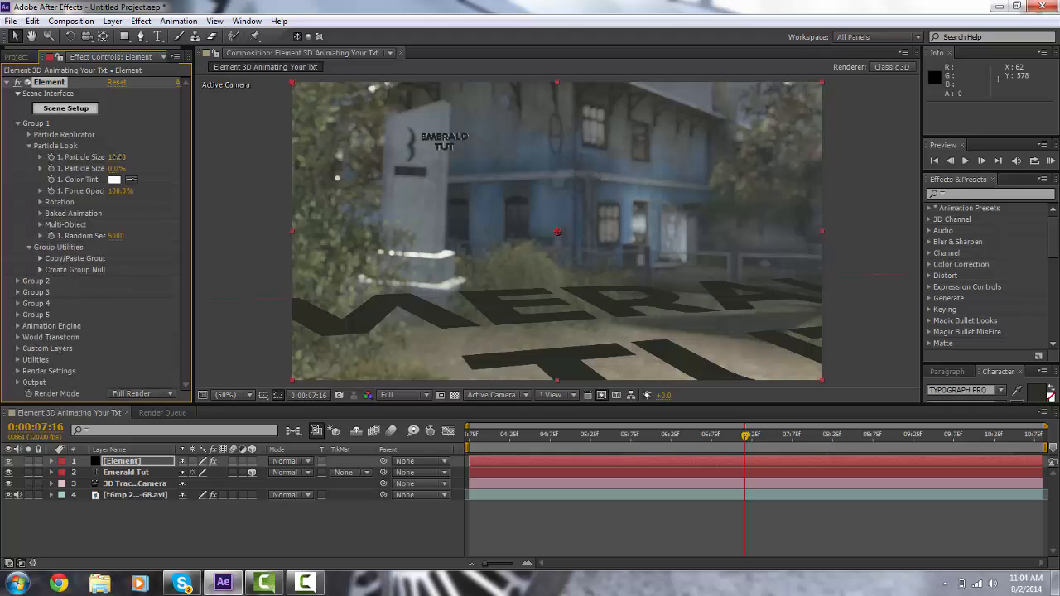
pyautogui.moveTo(239, 161); pyautogui.dragTo(938, 212)
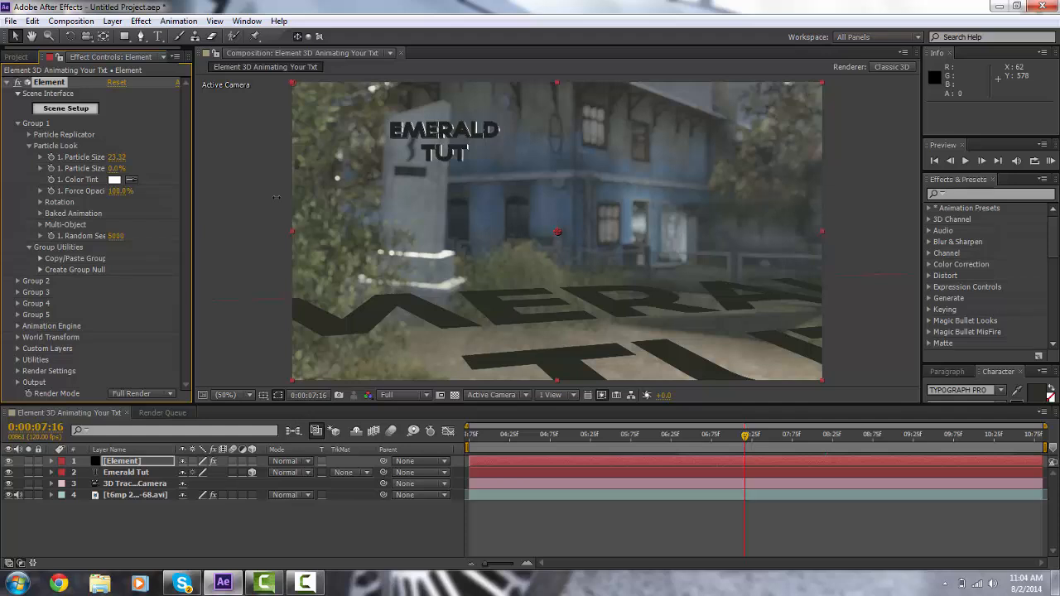
pyautogui.moveTo(276, 197); pyautogui.dragTo(420, 184)
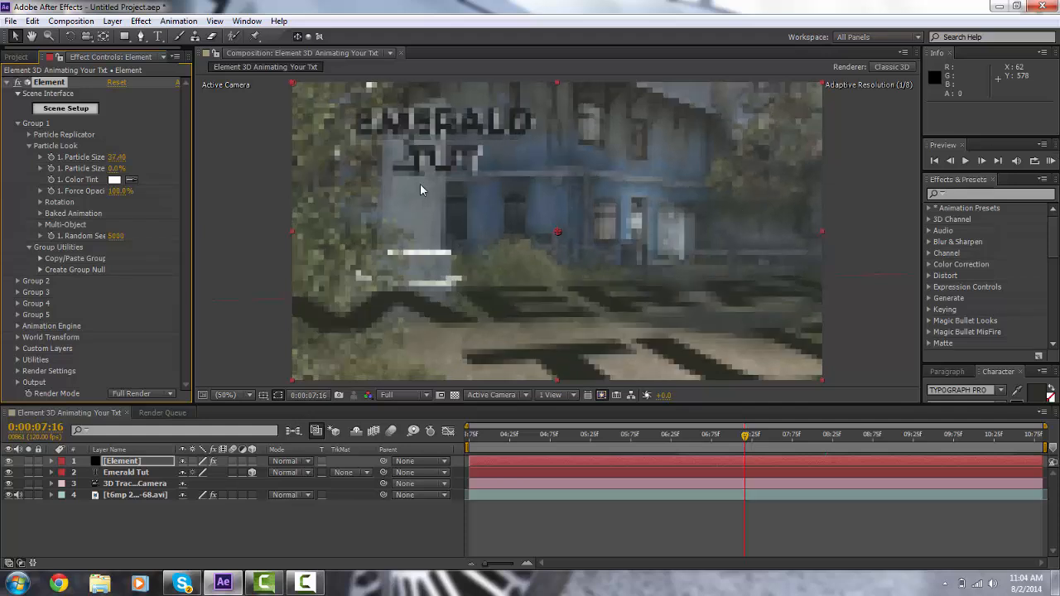
pyautogui.moveTo(119, 159); pyautogui.dragTo(228, 162)
pyautogui.moveTo(714, 439); pyautogui.dragTo(639, 449)
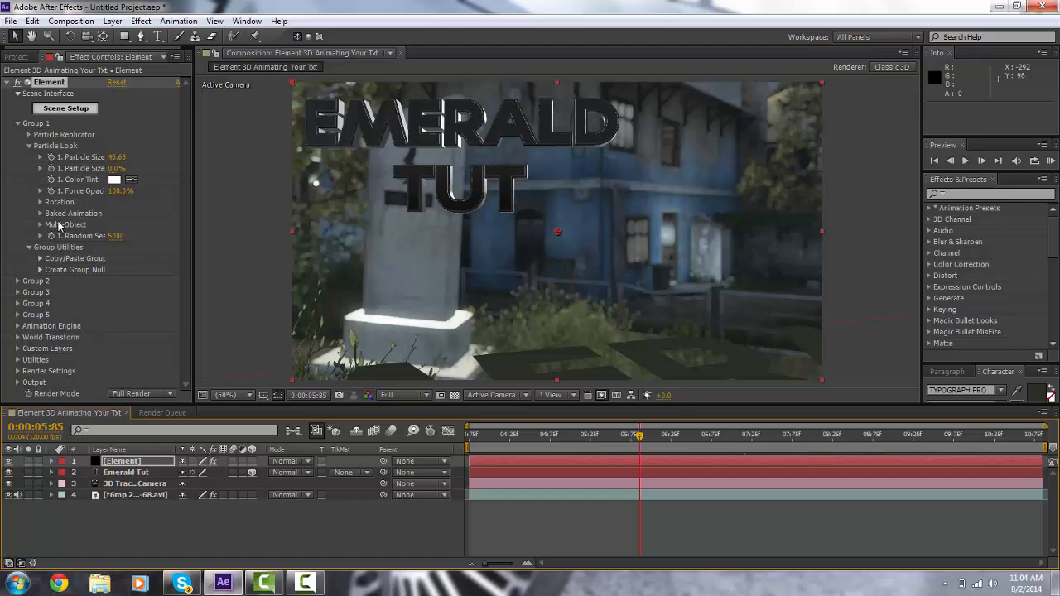
# Step: Move Group 1's Particle Replicator Position XY to 1518.0, 803.0 to reposition the text
pyautogui.click(29, 146)
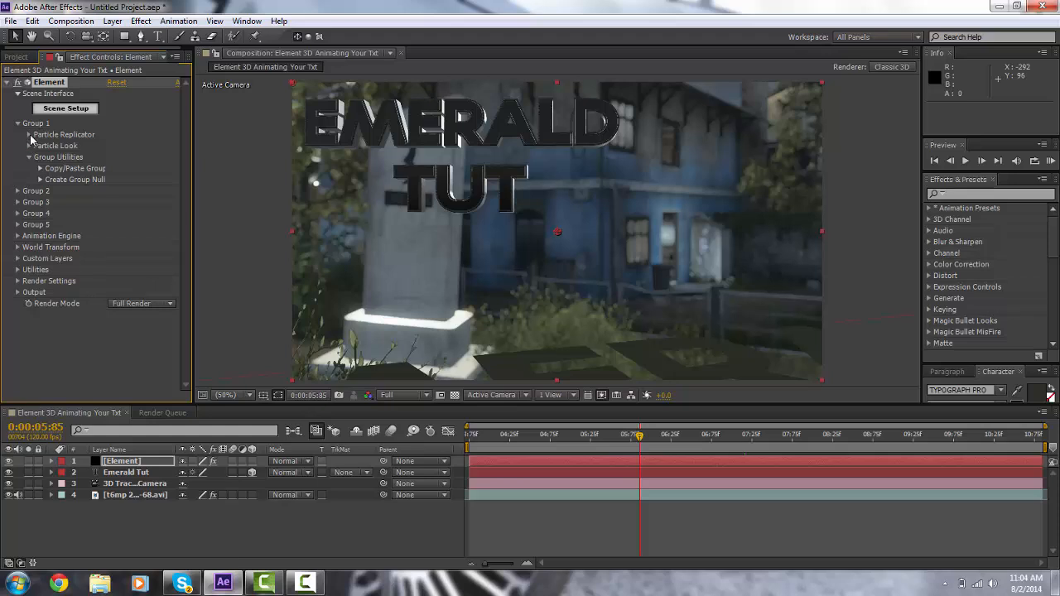
pyautogui.click(30, 135)
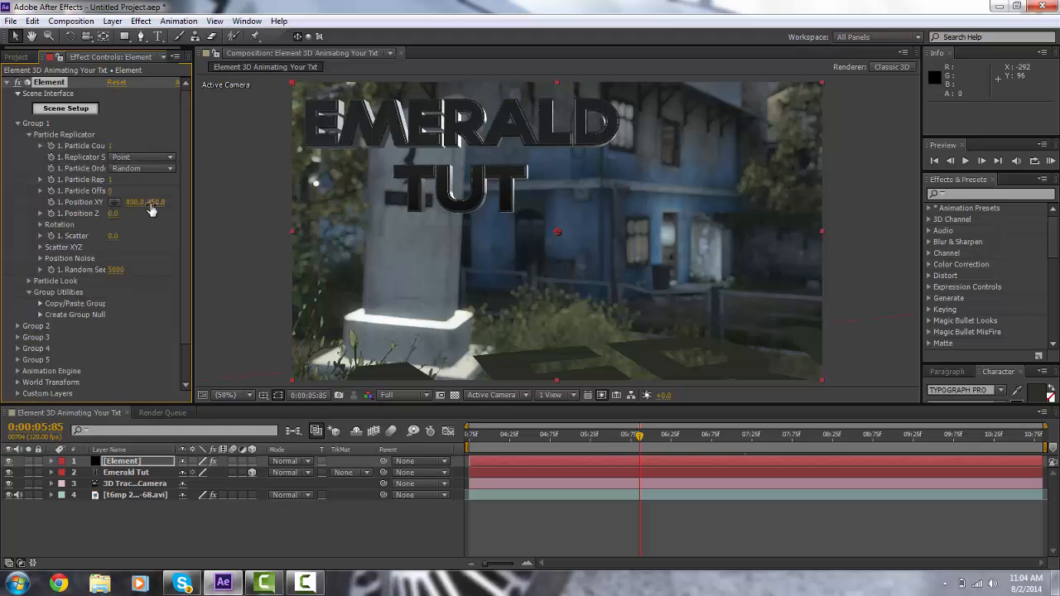
pyautogui.moveTo(152, 205); pyautogui.dragTo(162, 283)
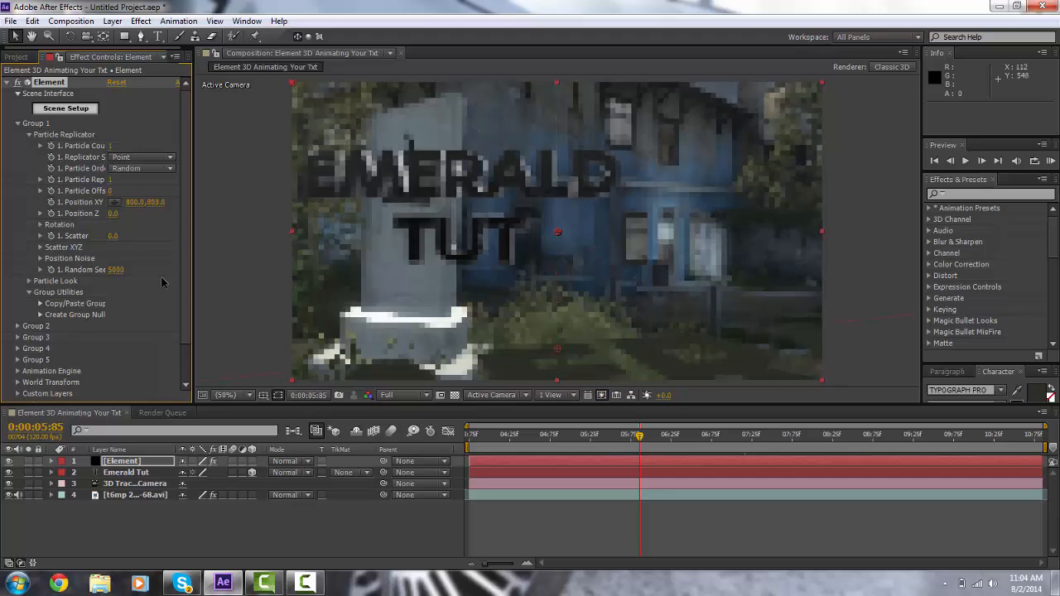
pyautogui.moveTo(132, 202); pyautogui.dragTo(762, 386)
pyautogui.click(644, 437)
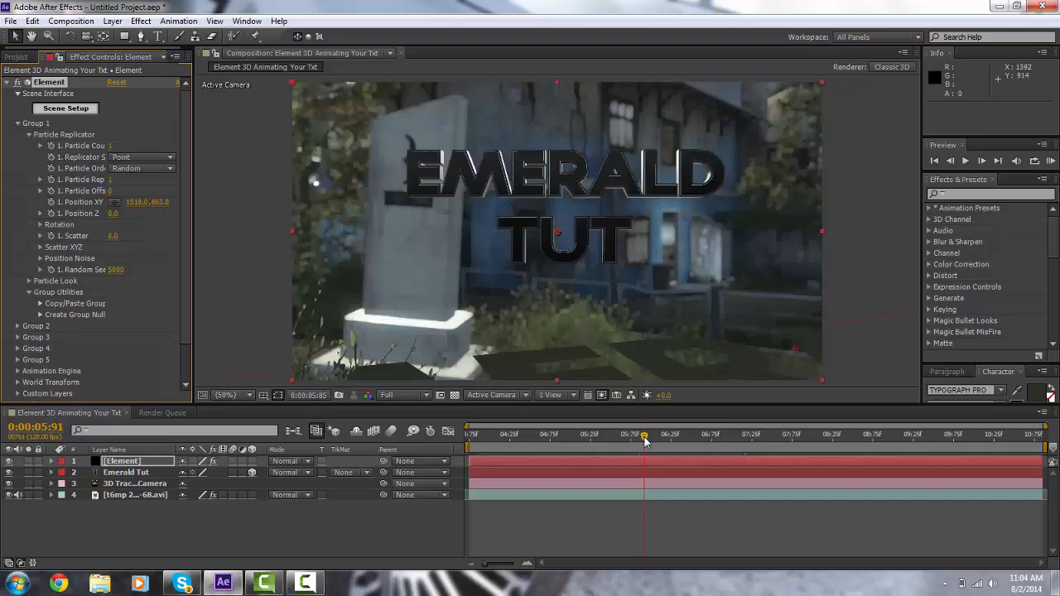
pyautogui.moveTo(644, 437); pyautogui.dragTo(685, 435)
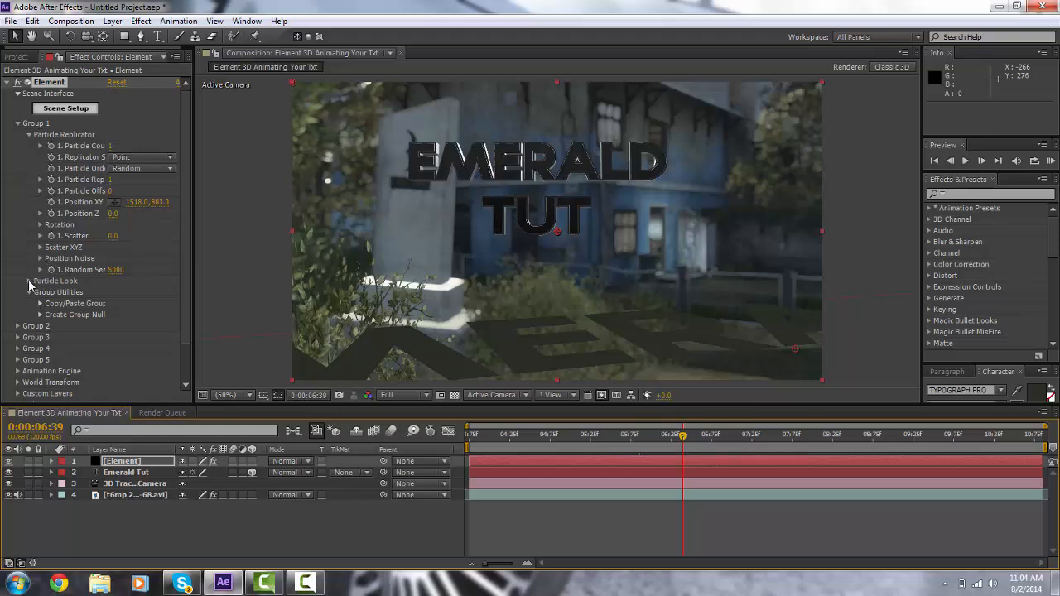
# Step: Enable Multi-Object under Group 1's Particle Look
pyautogui.click(28, 135)
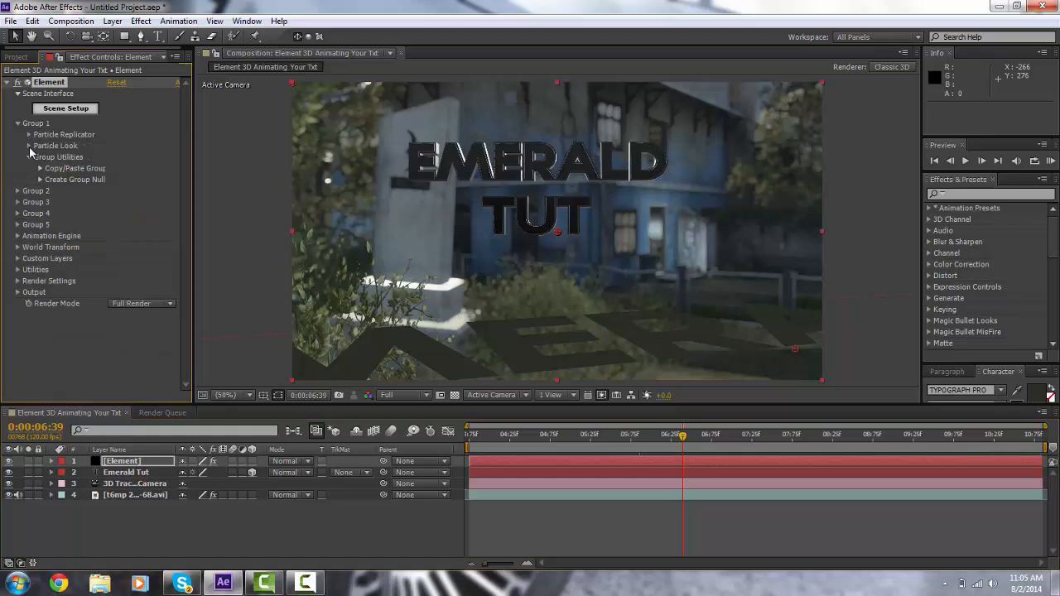
pyautogui.click(29, 146)
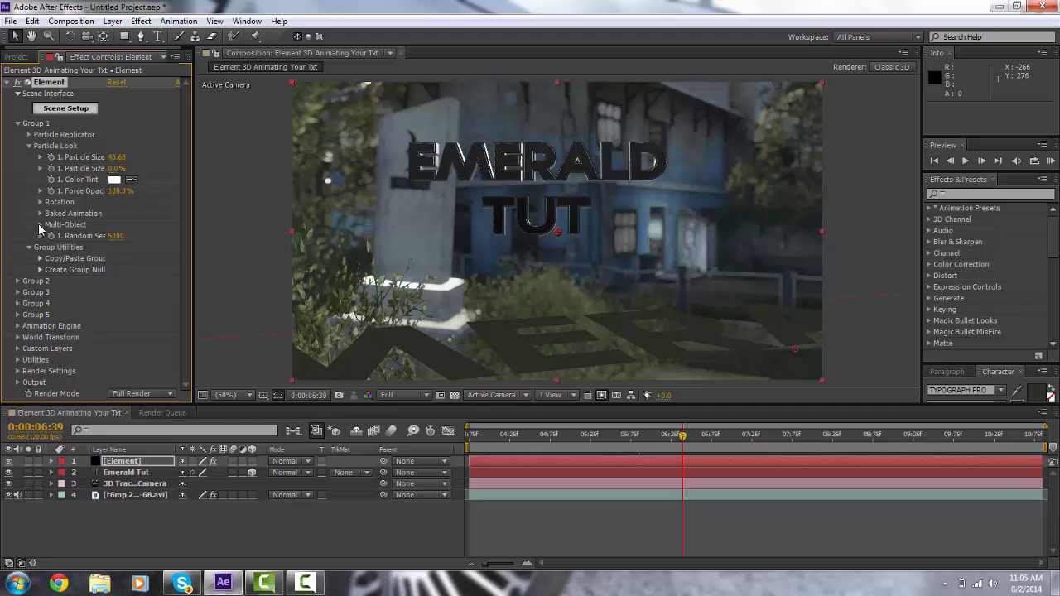
pyautogui.click(40, 225)
pyautogui.click(110, 236)
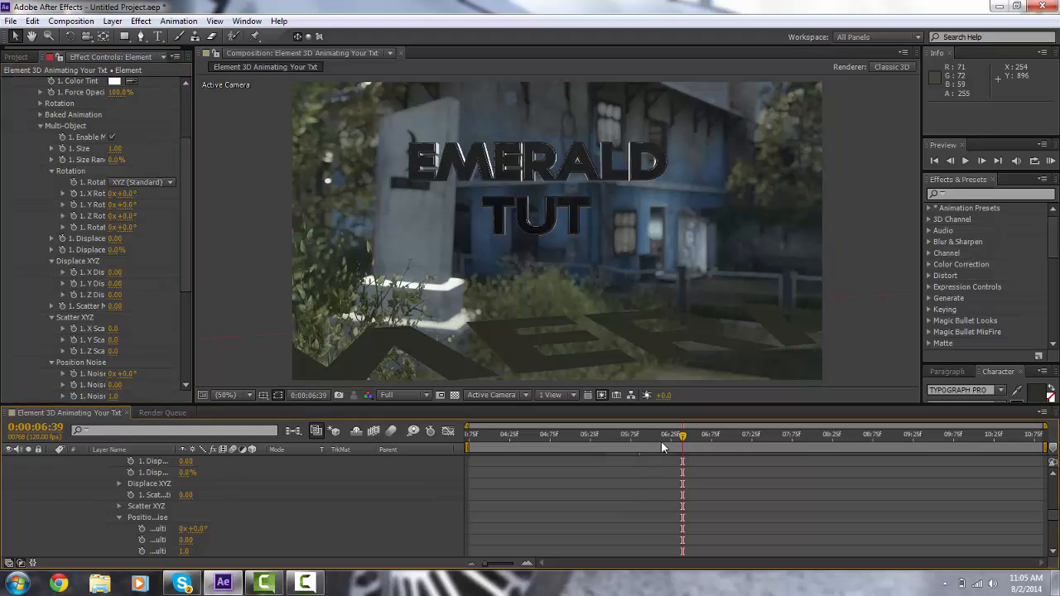
pyautogui.moveTo(631, 438)
pyautogui.mouseDown()
pyautogui.moveTo(609, 442)
pyautogui.moveTo(622, 445)
pyautogui.mouseUp()
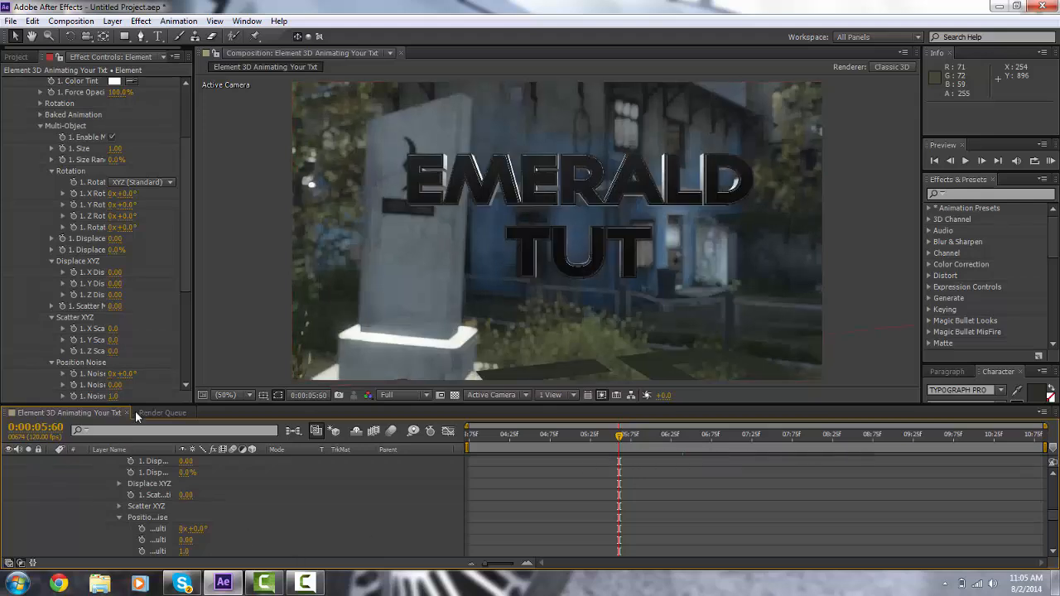
# Step: Turn on keyframing for the Multi-Object rotation and Displace properties of the Element layer
pyautogui.scroll(10, 175, 494)
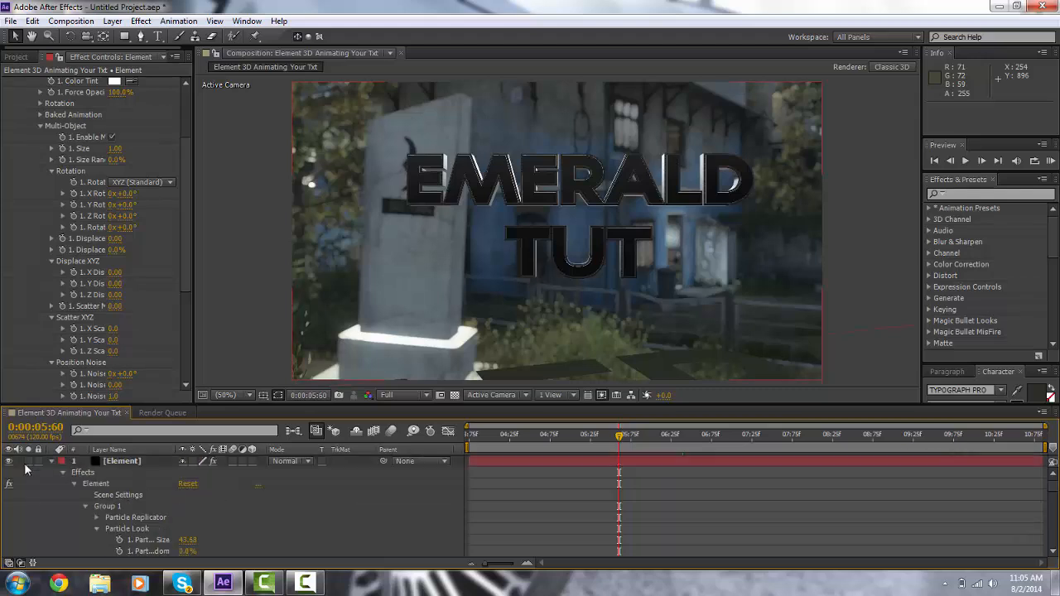
pyautogui.click(52, 461)
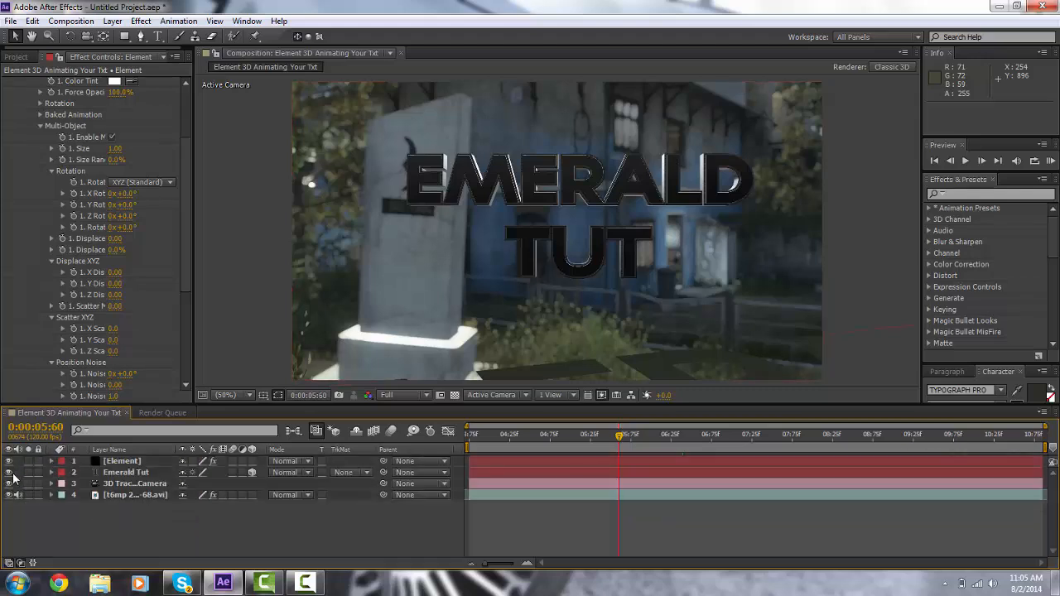
pyautogui.click(135, 462)
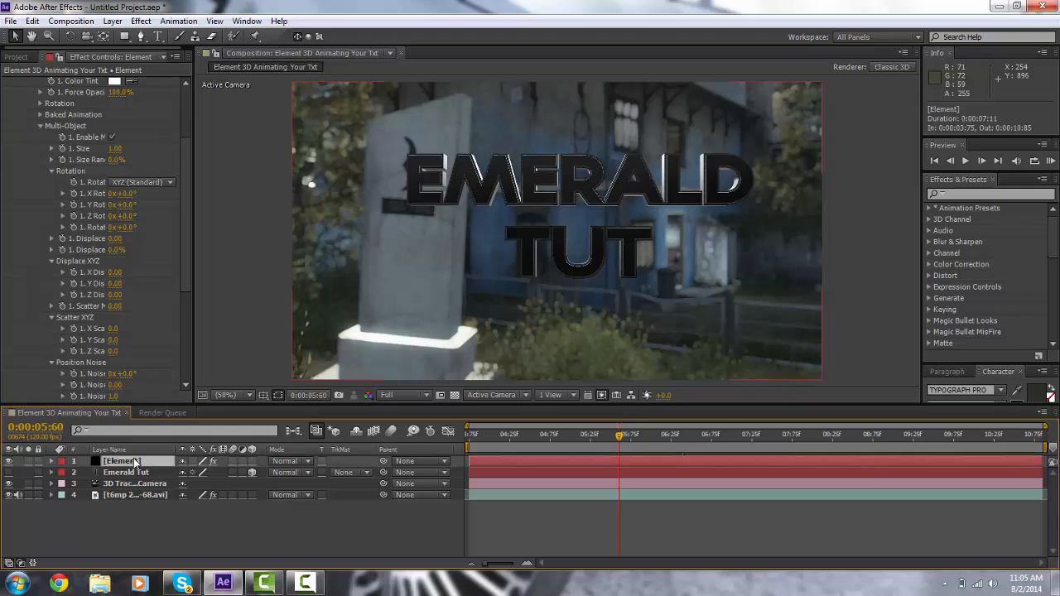
pyautogui.click(74, 228)
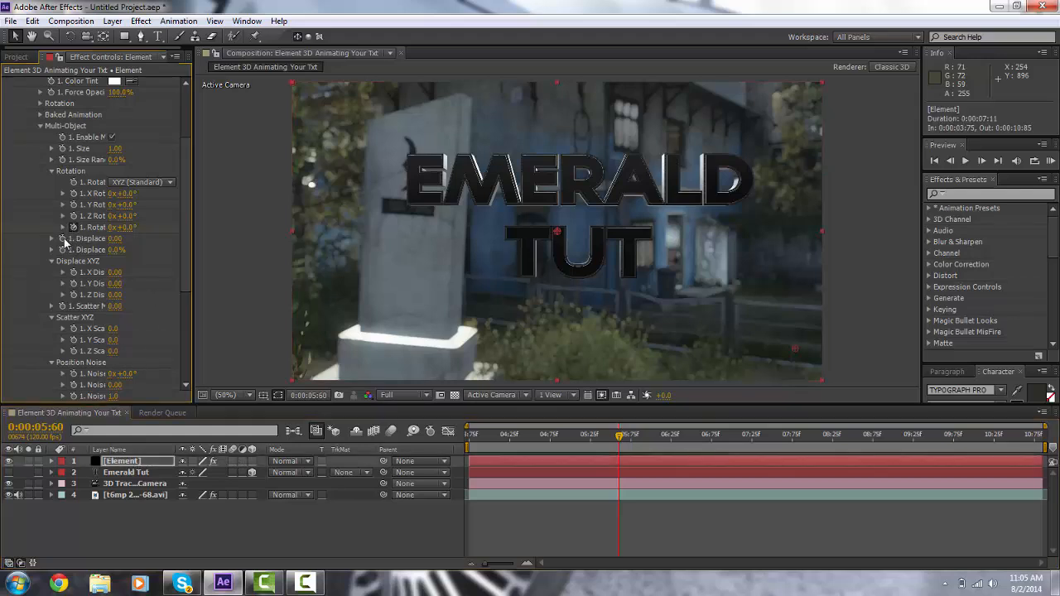
pyautogui.click(63, 239)
# Step: At an earlier frame, set the Multi-Object rotation to 97° and raise the Displace amount
pyautogui.moveTo(648, 434); pyautogui.dragTo(564, 437)
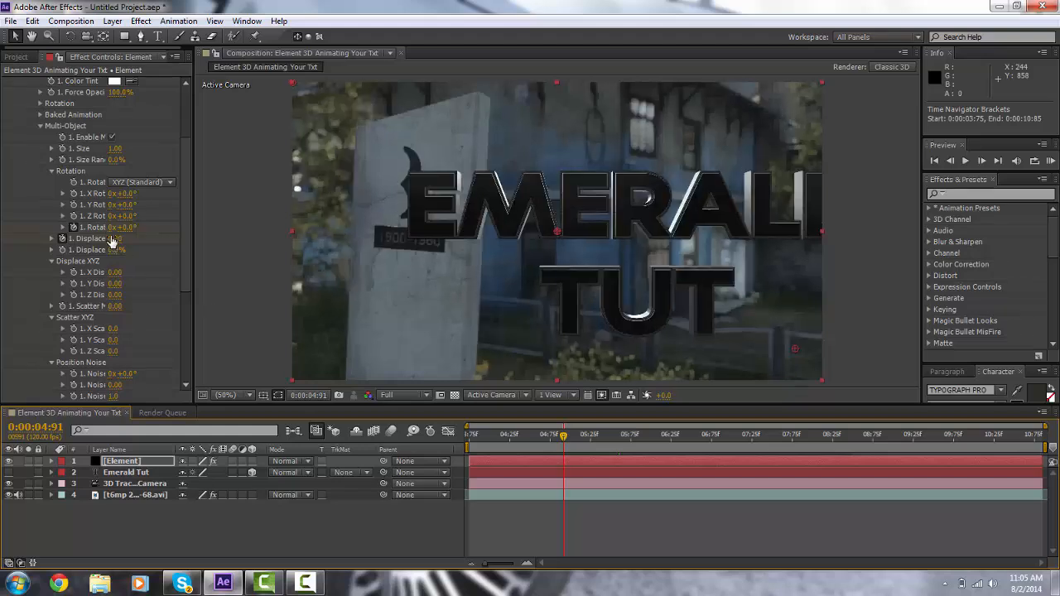
pyautogui.moveTo(124, 228); pyautogui.dragTo(195, 238)
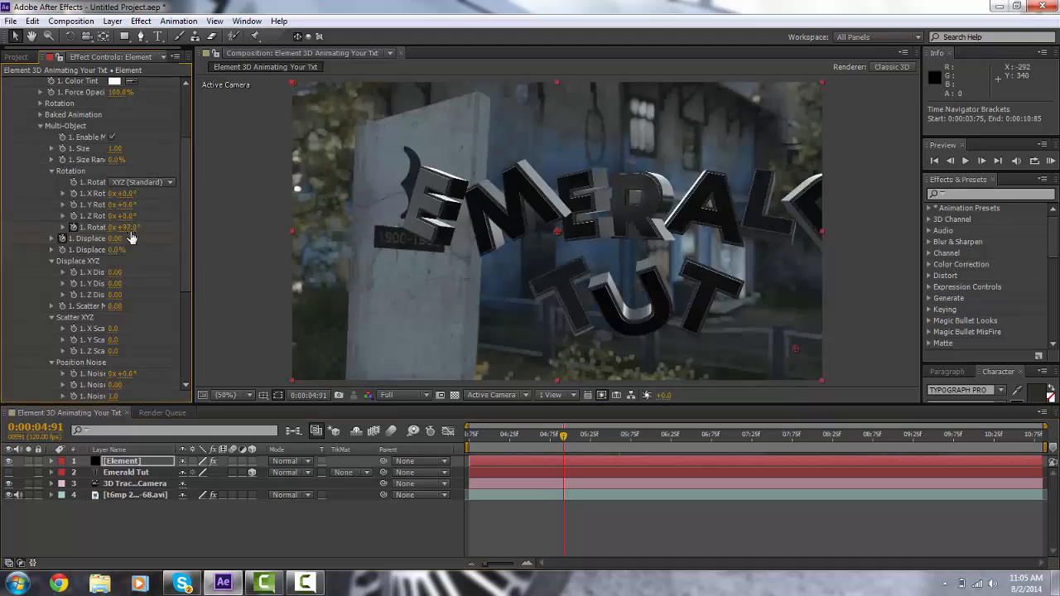
pyautogui.moveTo(118, 240); pyautogui.dragTo(343, 253)
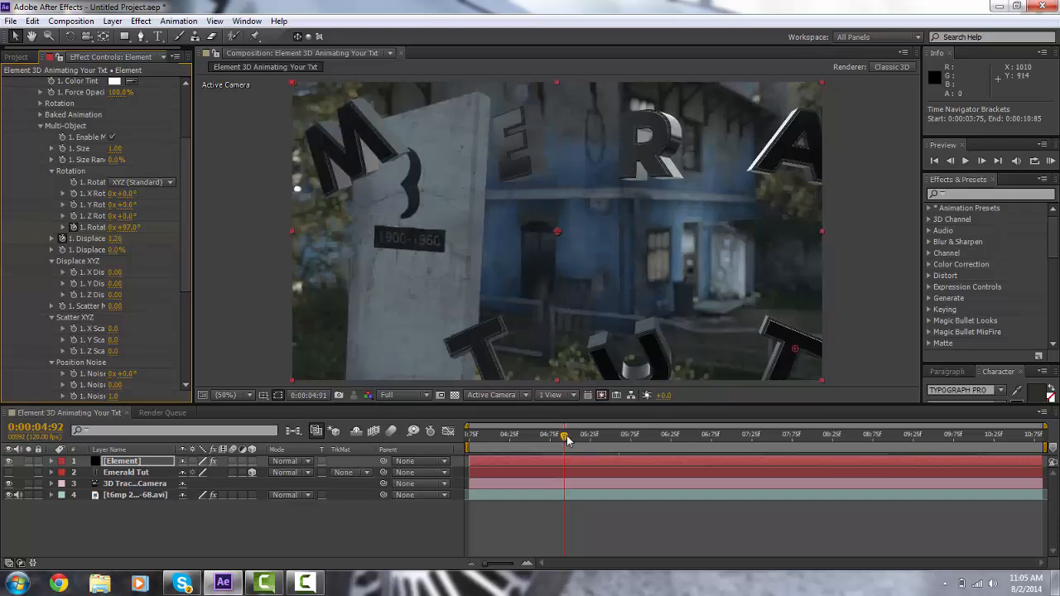
pyautogui.moveTo(565, 437); pyautogui.dragTo(601, 460)
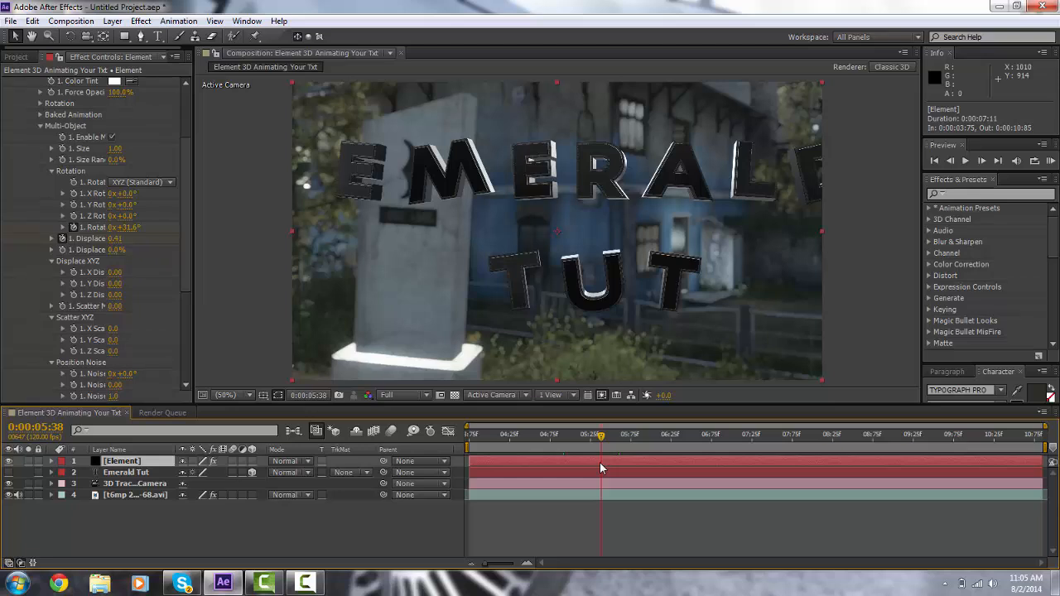
# Step: Reveal the Element layer's keyframes and move the second pair of keyframes later in time
pyautogui.press('u')
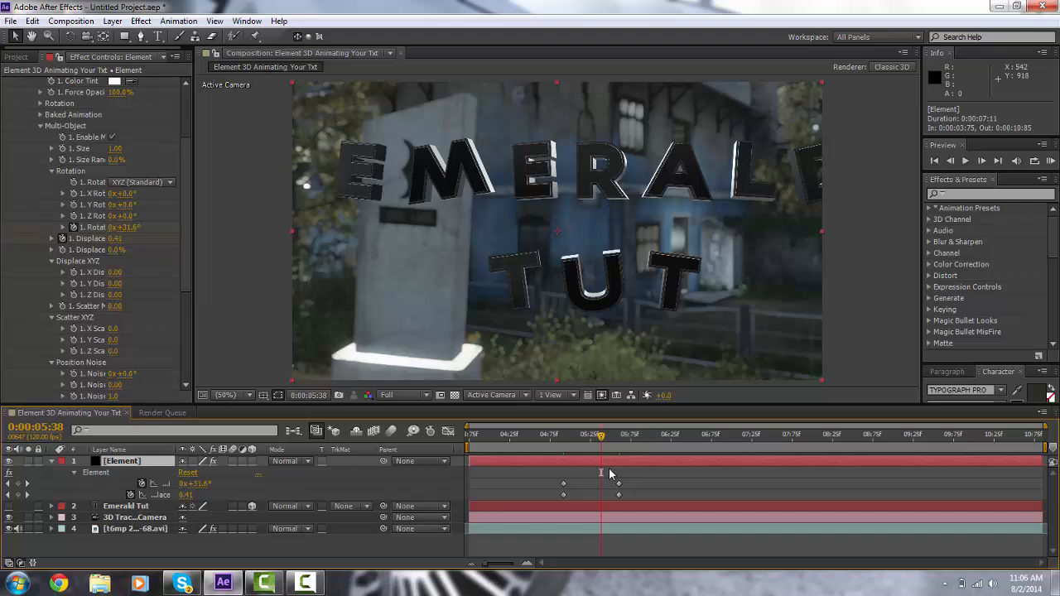
pyautogui.moveTo(580, 444); pyautogui.dragTo(633, 495)
pyautogui.click(549, 443)
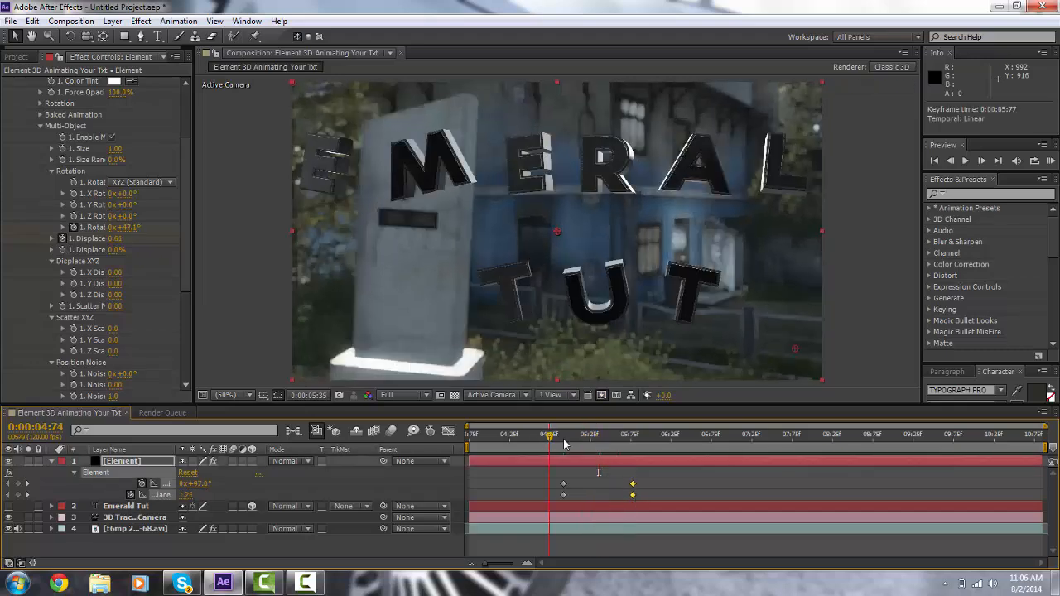
pyautogui.moveTo(563, 445); pyautogui.dragTo(593, 440)
# Step: Duplicate the Emerald Tut text layer and change the copy's text to "Ep 2"
pyautogui.click(131, 506)
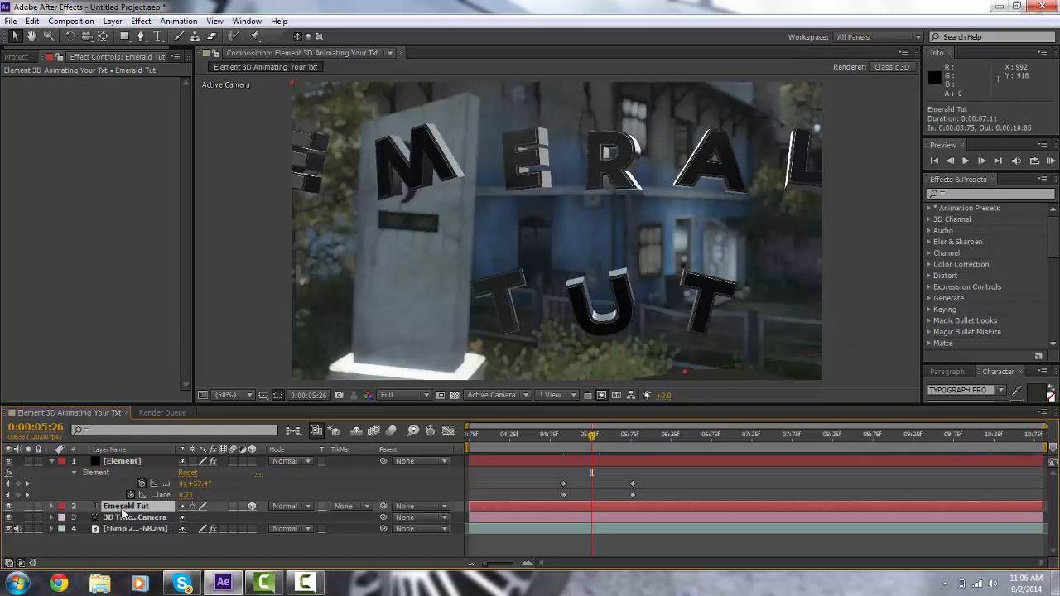
pyautogui.hotkey('ctrl', 'd')
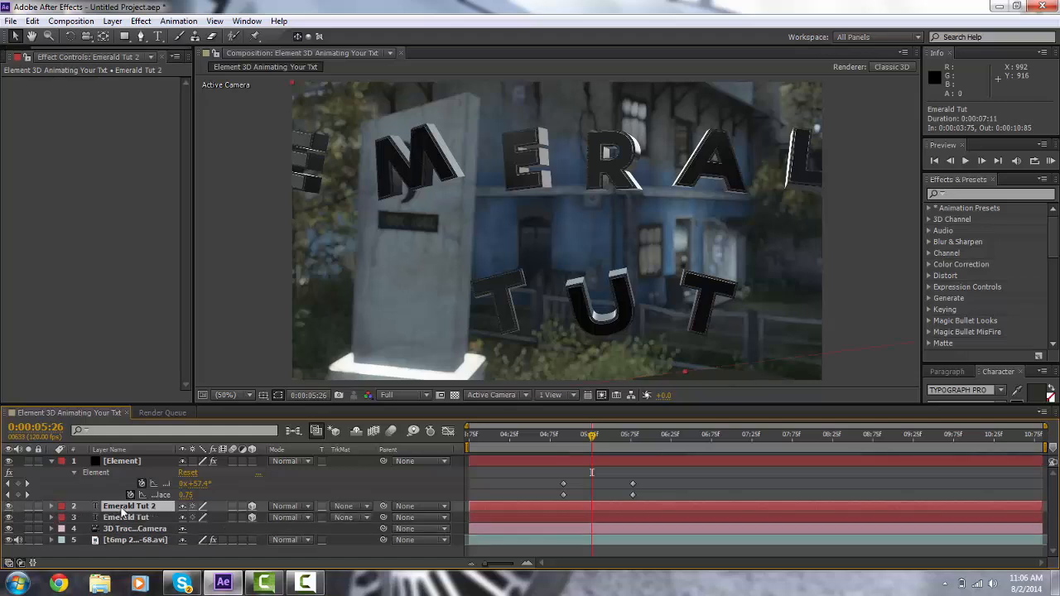
pyautogui.click(157, 36)
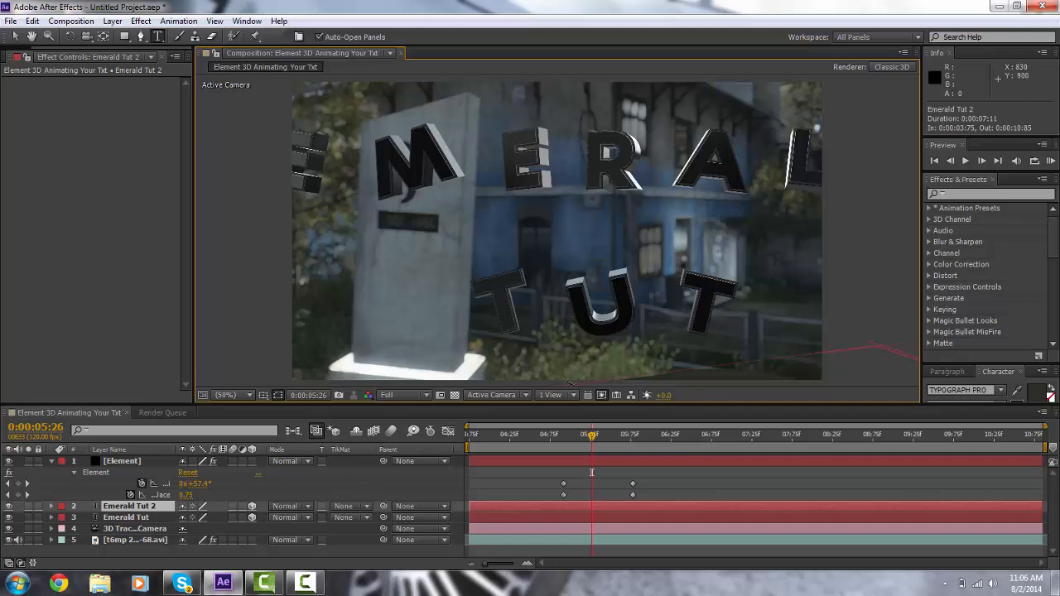
pyautogui.click(51, 461)
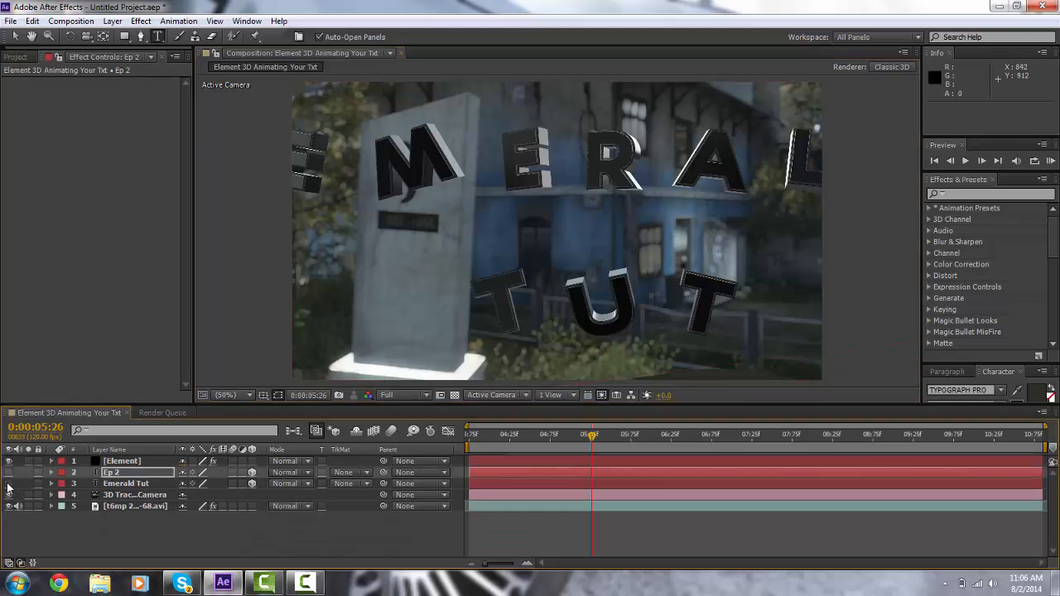
# Step: Set Element's Custom Layers Path Layer 2 to the Ep 2 text layer
pyautogui.click(124, 462)
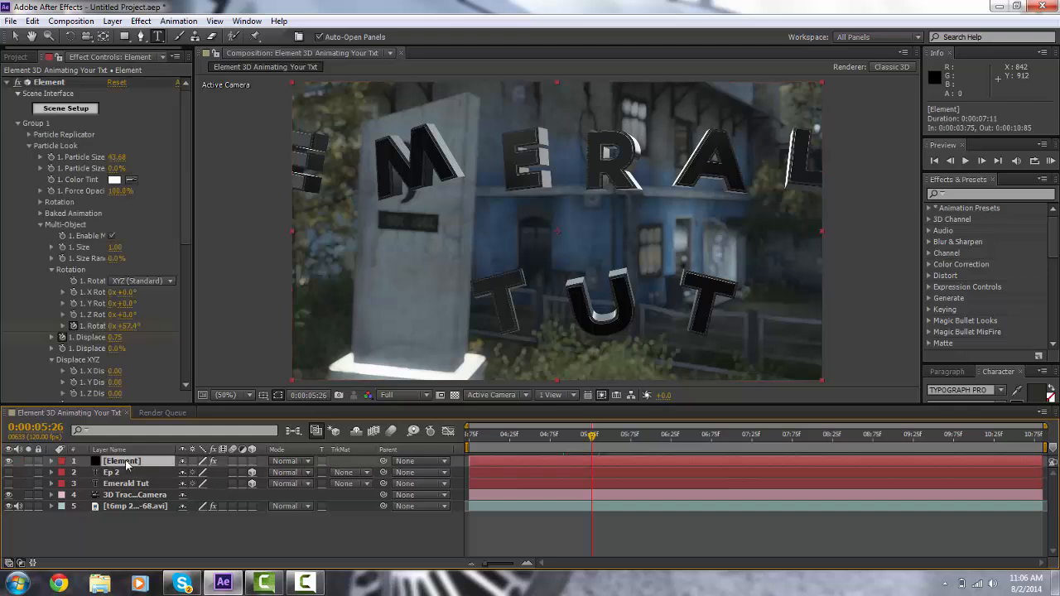
pyautogui.click(18, 124)
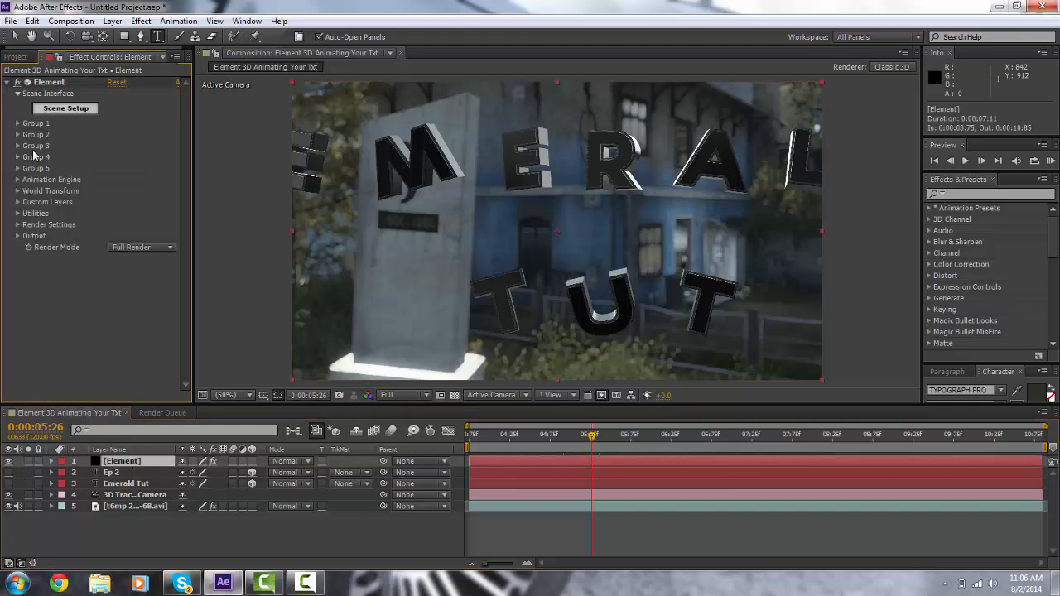
pyautogui.click(17, 202)
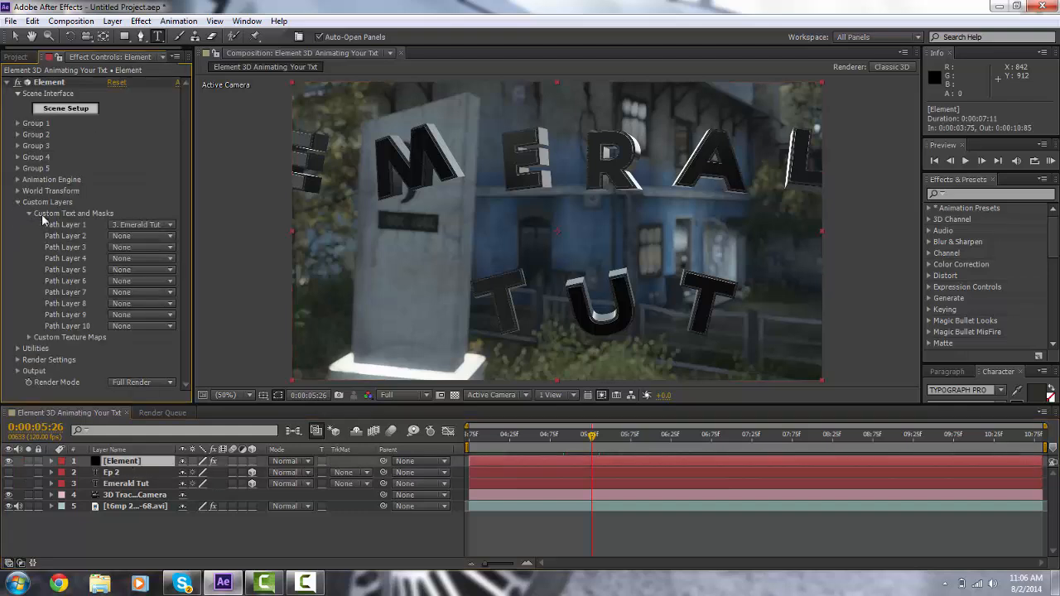
pyautogui.click(138, 240)
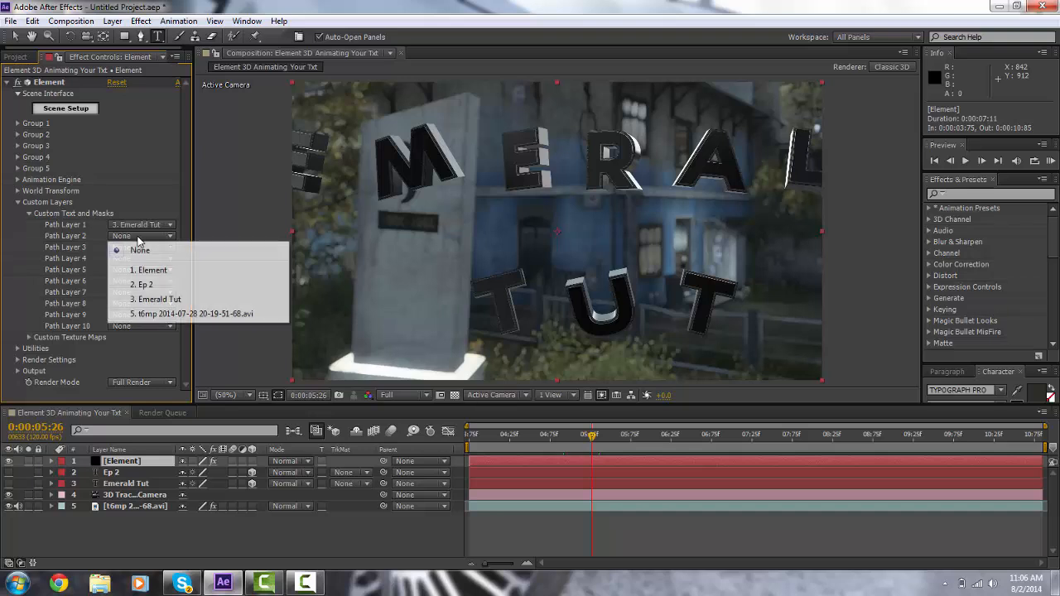
pyautogui.click(163, 286)
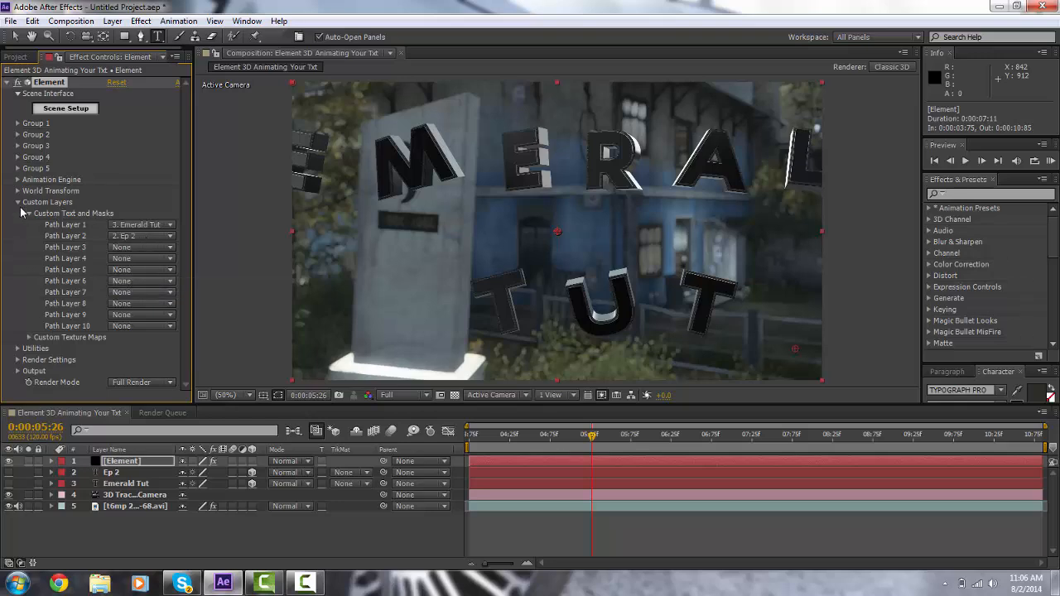
# Step: Open Element's Scene Setup and duplicate the extrusion model
pyautogui.click(19, 203)
pyautogui.click(67, 108)
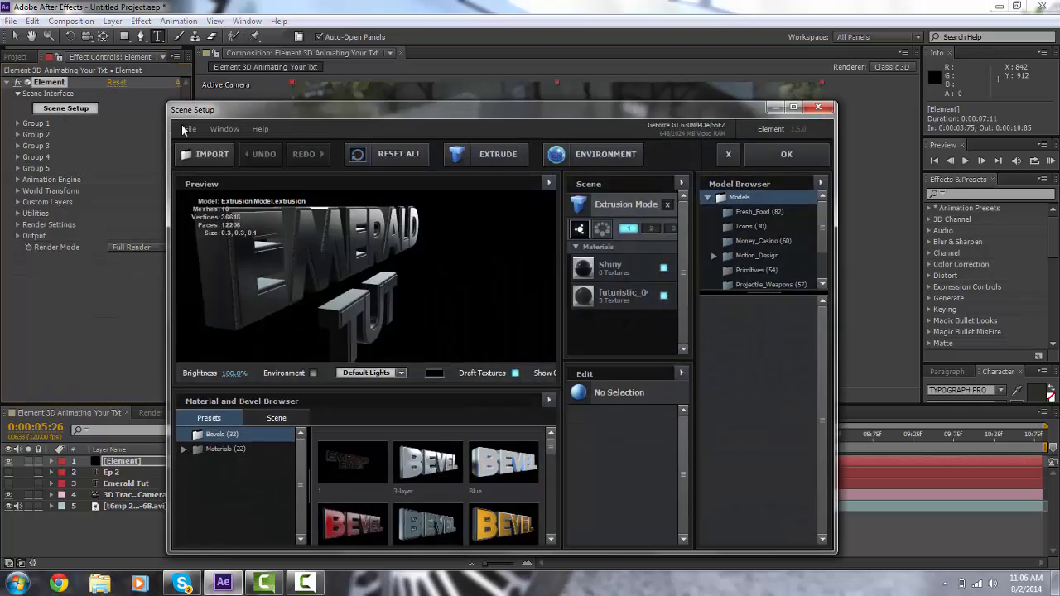
pyautogui.click(623, 201)
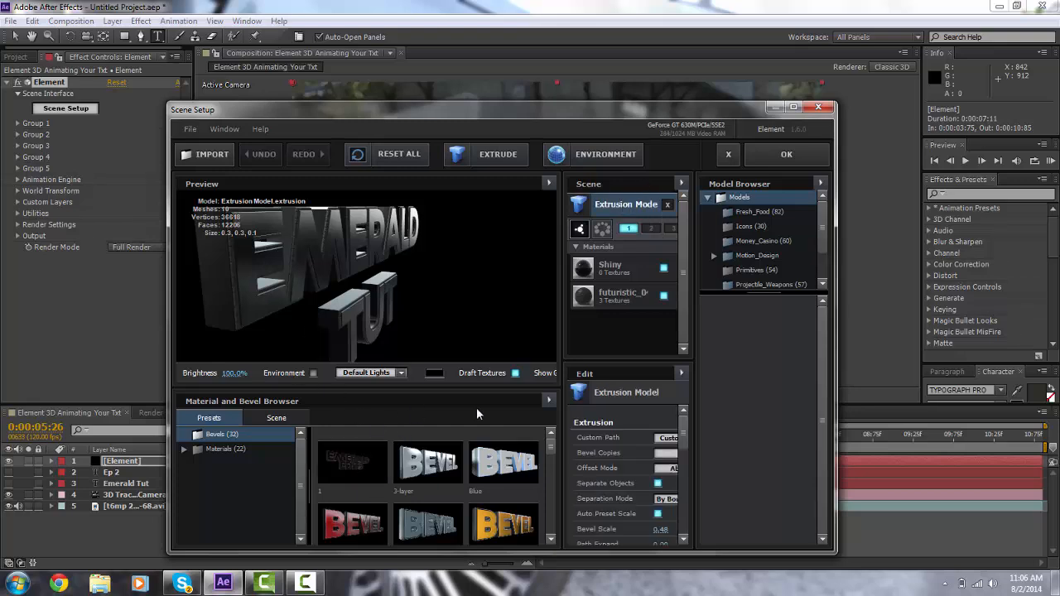
pyautogui.rightClick(626, 208)
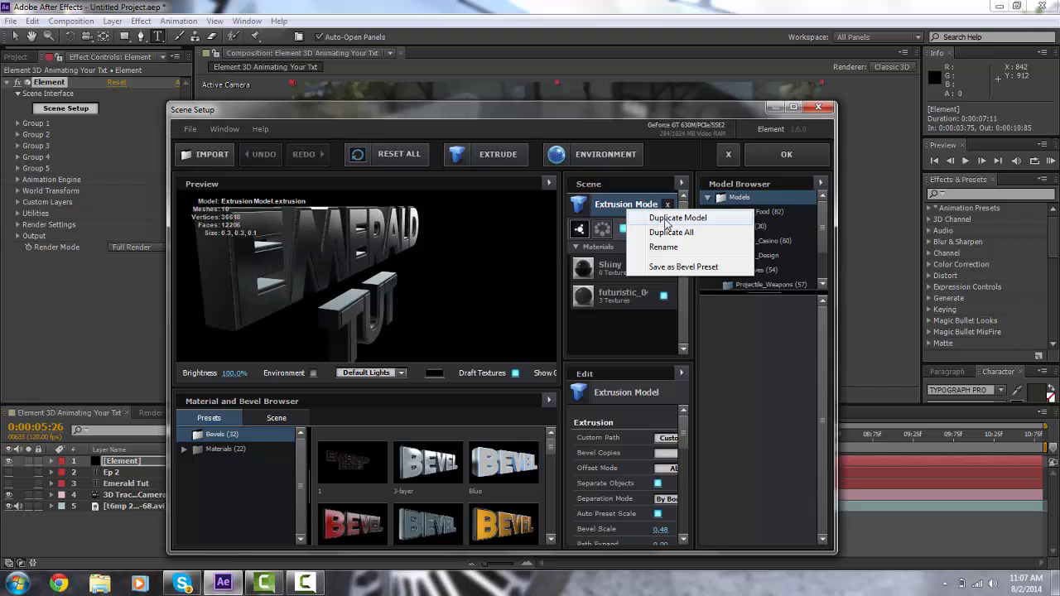
pyautogui.click(667, 219)
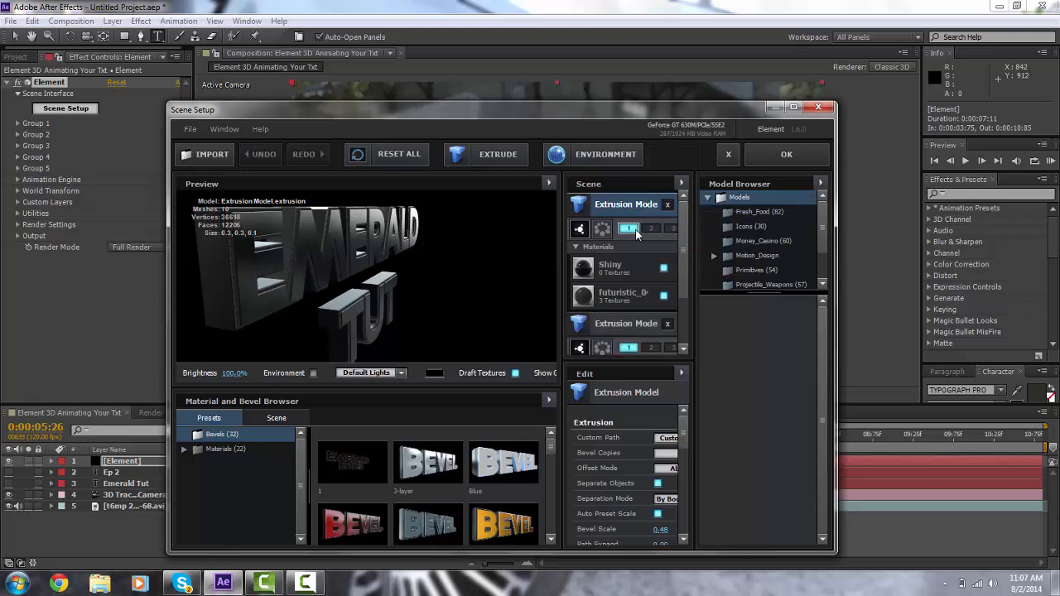
# Step: Assign the original extrusion model to group 2 and Custom Path 2, then apply the scene setup
pyautogui.click(651, 229)
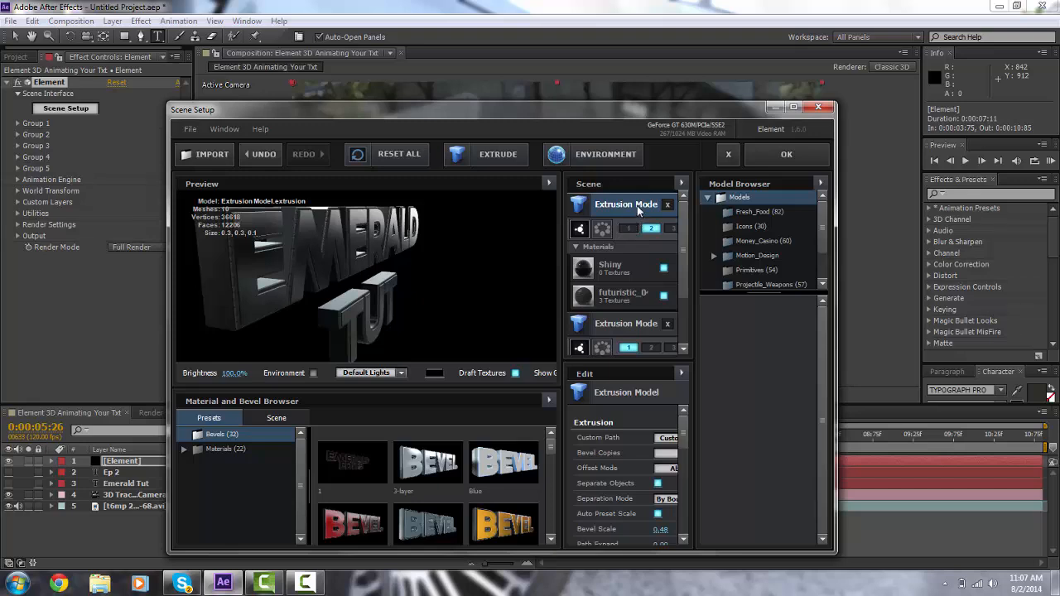
pyautogui.click(667, 438)
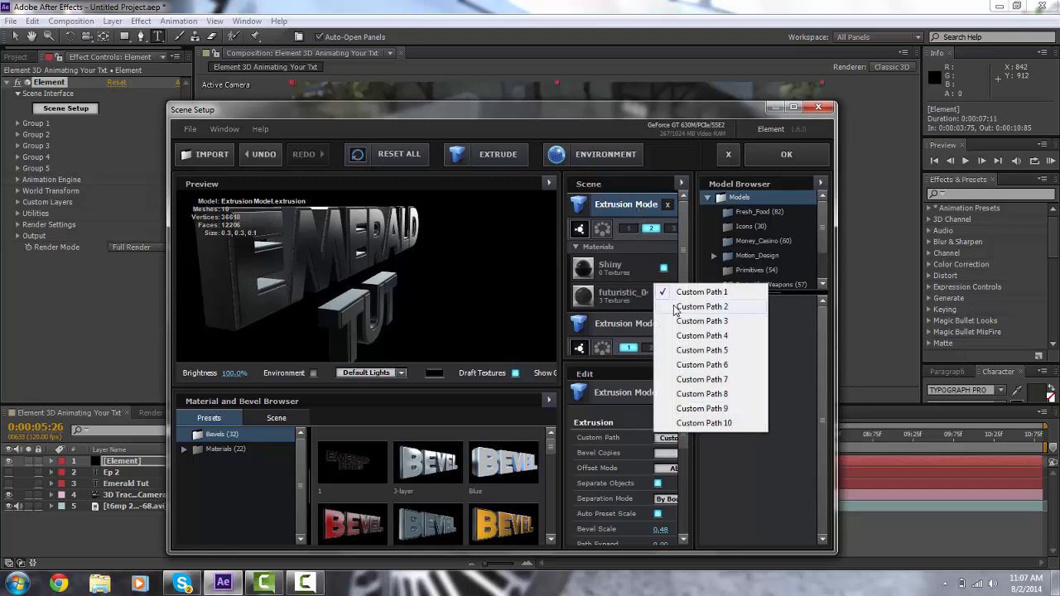
pyautogui.click(675, 308)
pyautogui.moveTo(461, 242); pyautogui.dragTo(497, 247)
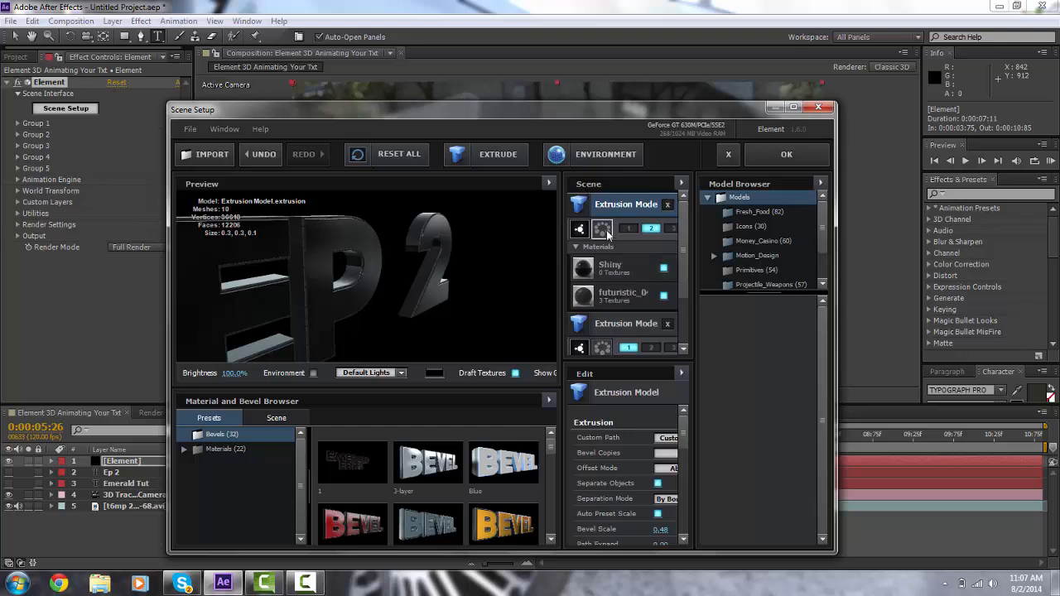
pyautogui.click(663, 269)
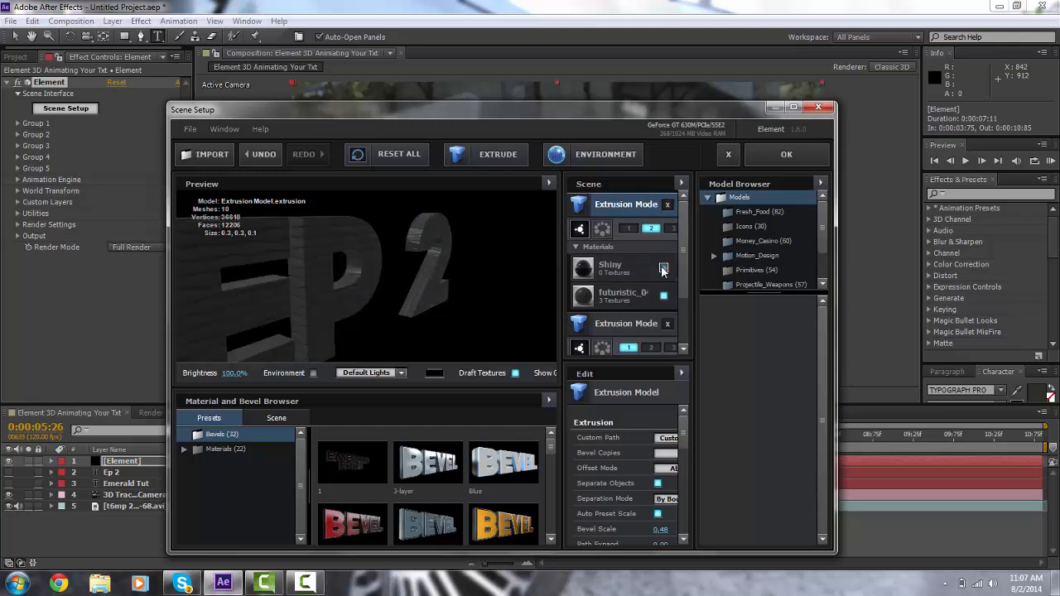
pyautogui.click(663, 268)
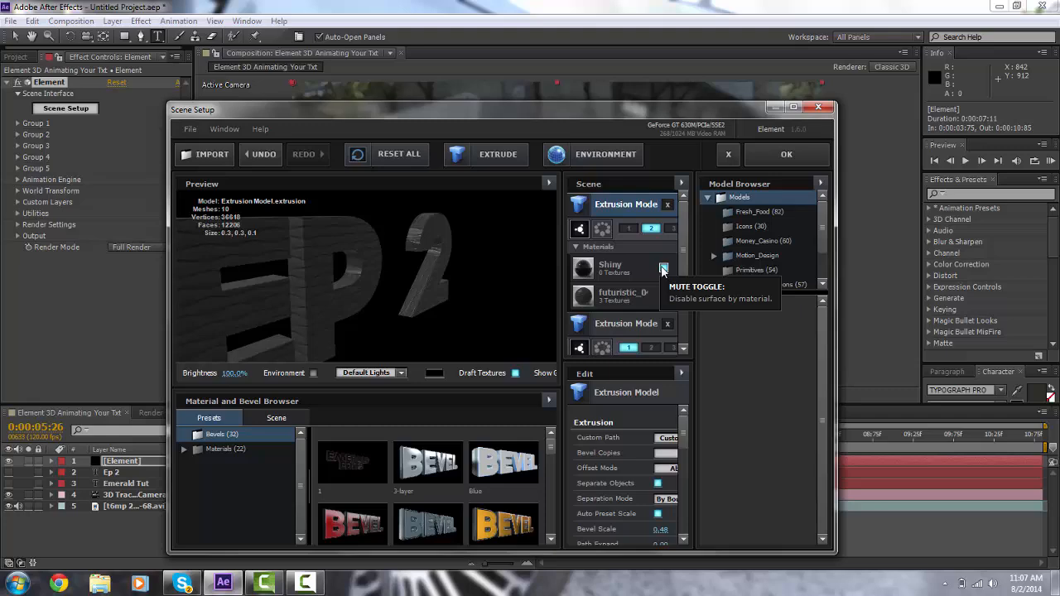
pyautogui.click(781, 153)
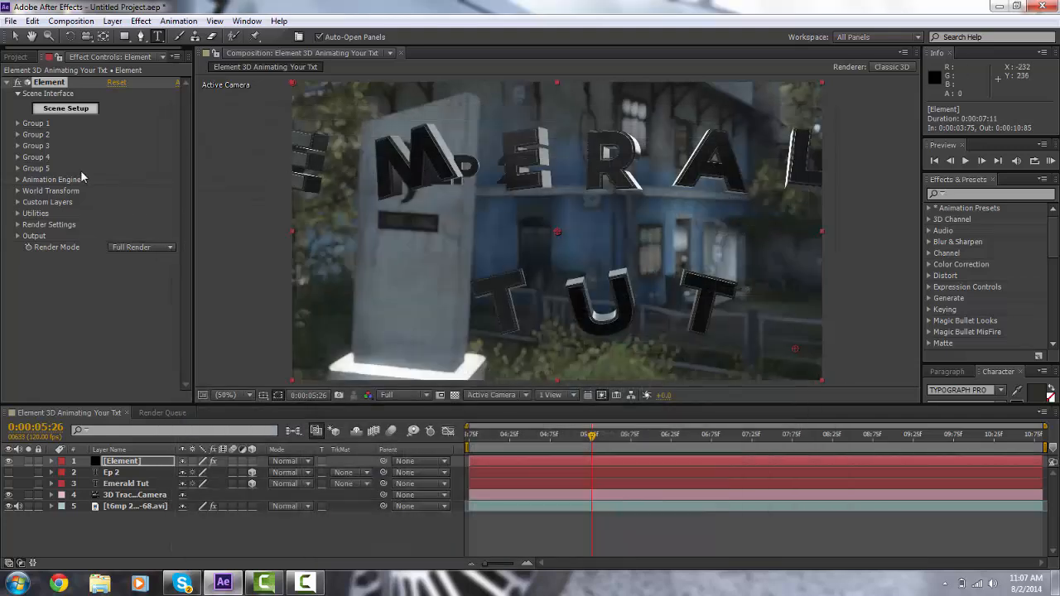
# Step: Copy Group 1's settings using its Copy/Paste Group utility
pyautogui.click(17, 126)
pyautogui.scroll(-1, 16, 126)
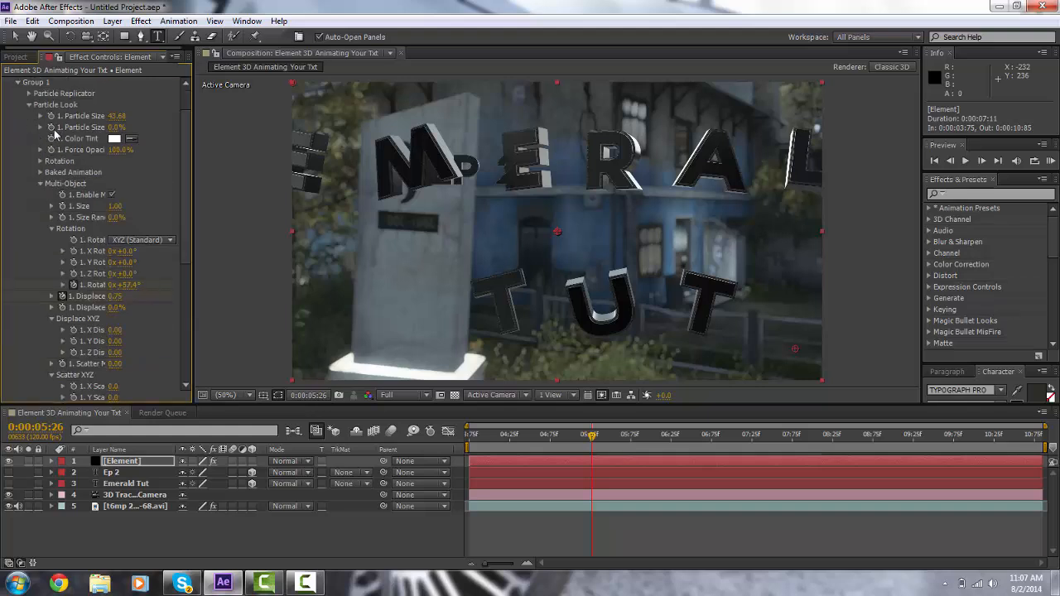
pyautogui.click(20, 84)
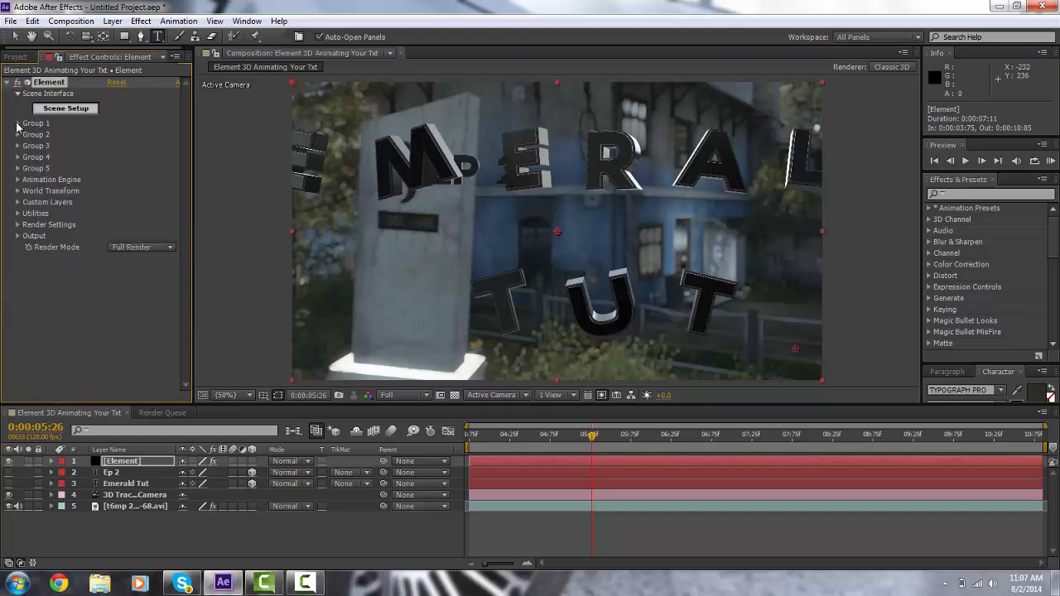
pyautogui.click(19, 123)
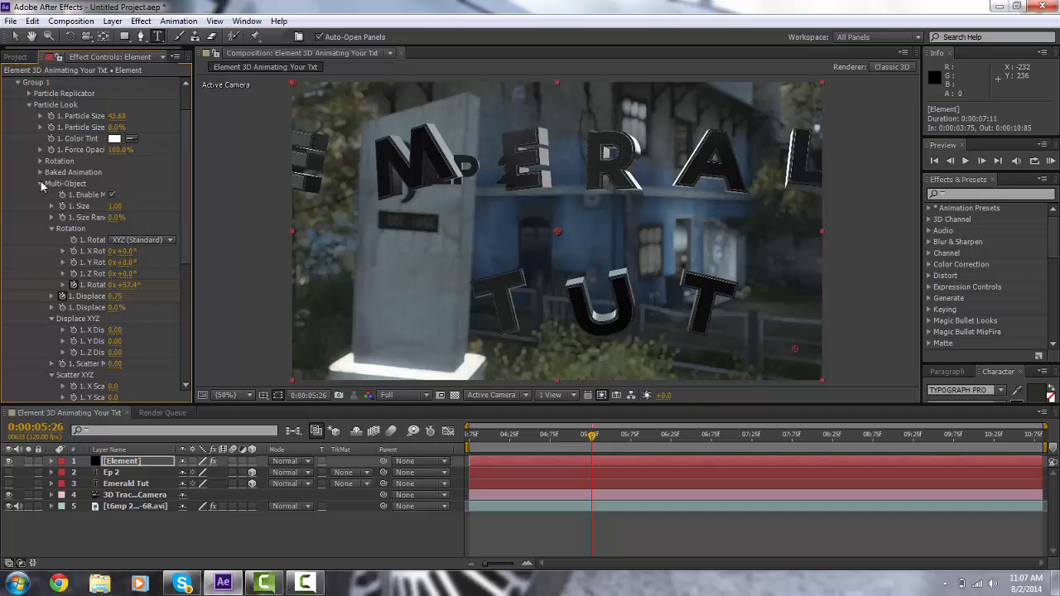
pyautogui.click(28, 108)
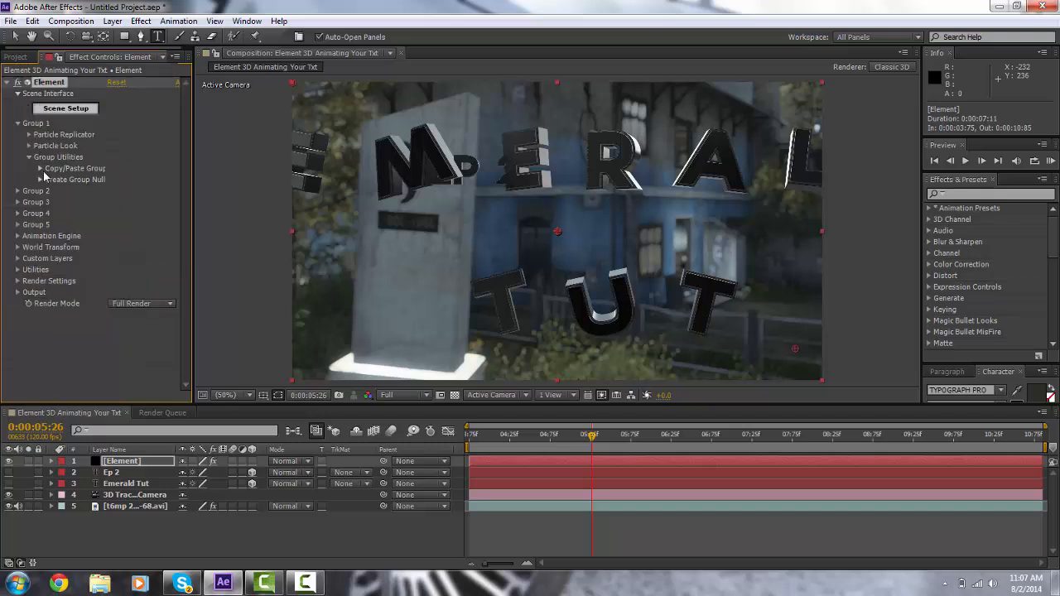
pyautogui.click(40, 169)
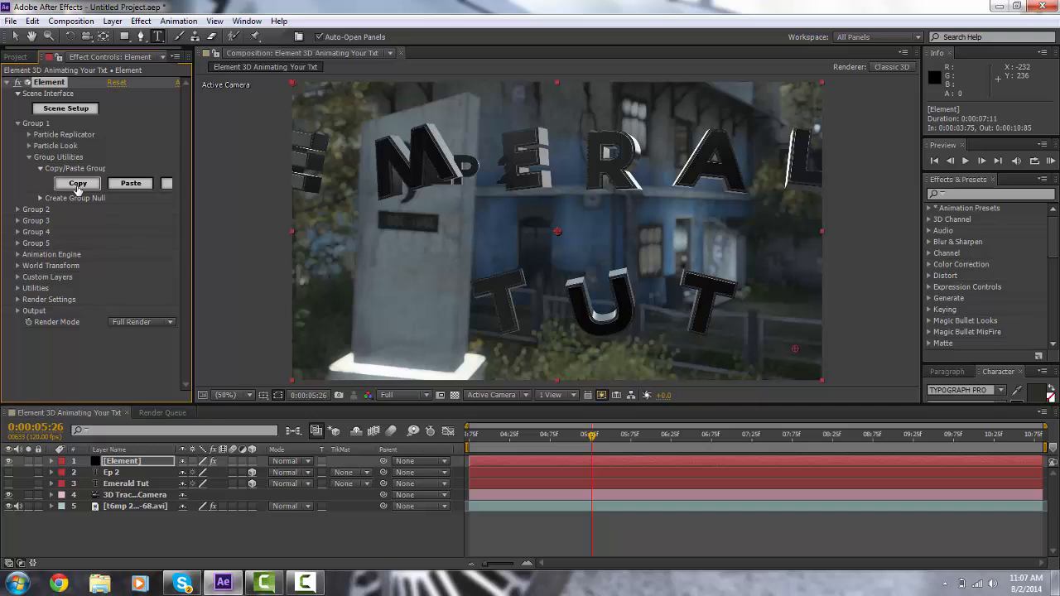
pyautogui.click(78, 184)
# Step: Paste Group 1's settings into Group 2
pyautogui.click(18, 124)
pyautogui.click(17, 135)
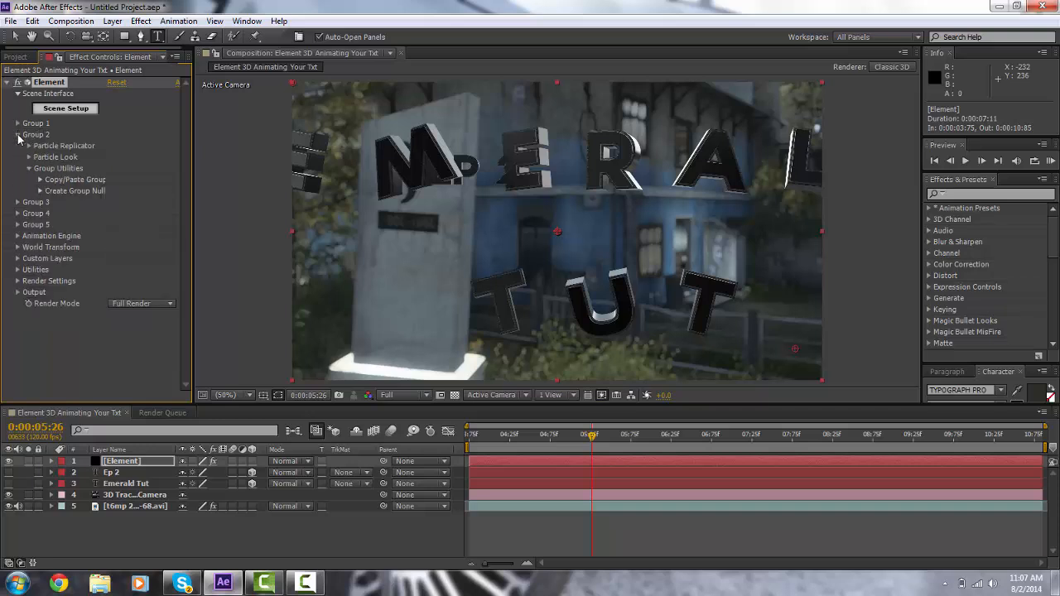
pyautogui.click(41, 181)
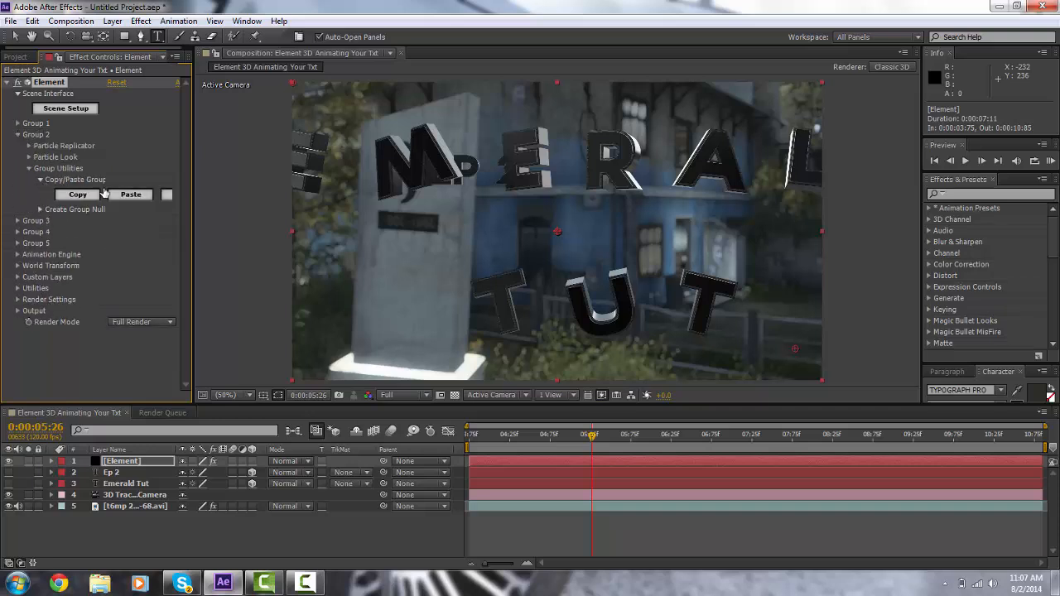
pyautogui.click(124, 193)
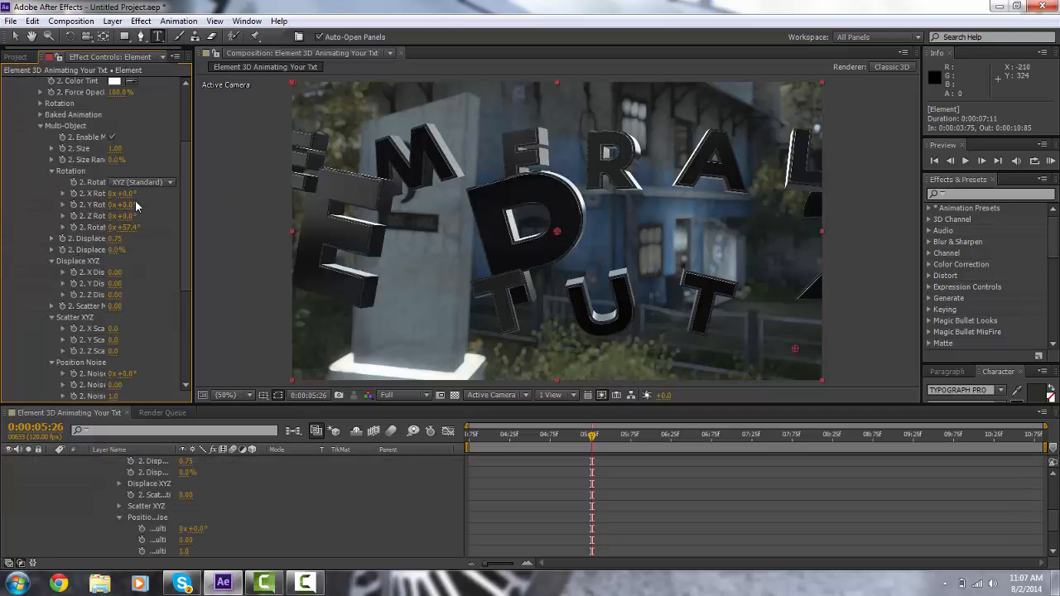
pyautogui.click(52, 169)
pyautogui.scroll(1, 44, 220)
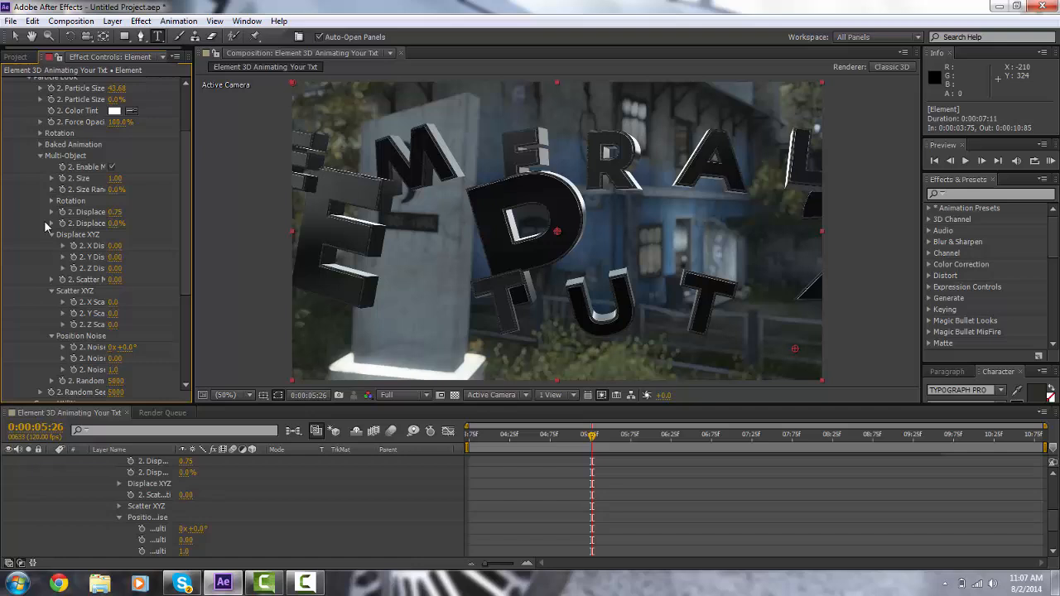
pyautogui.click(40, 155)
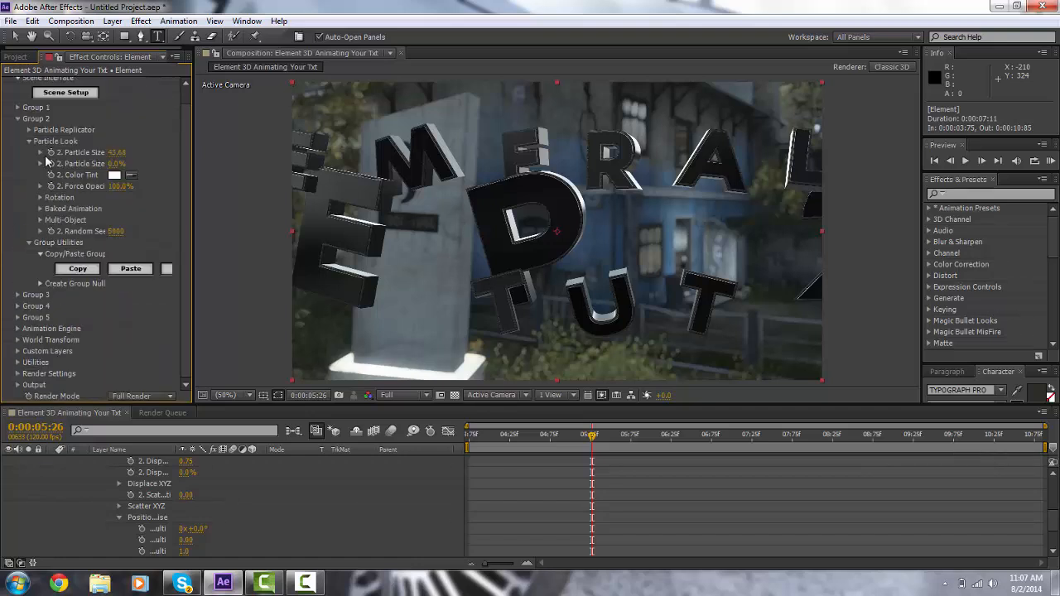
pyautogui.click(19, 121)
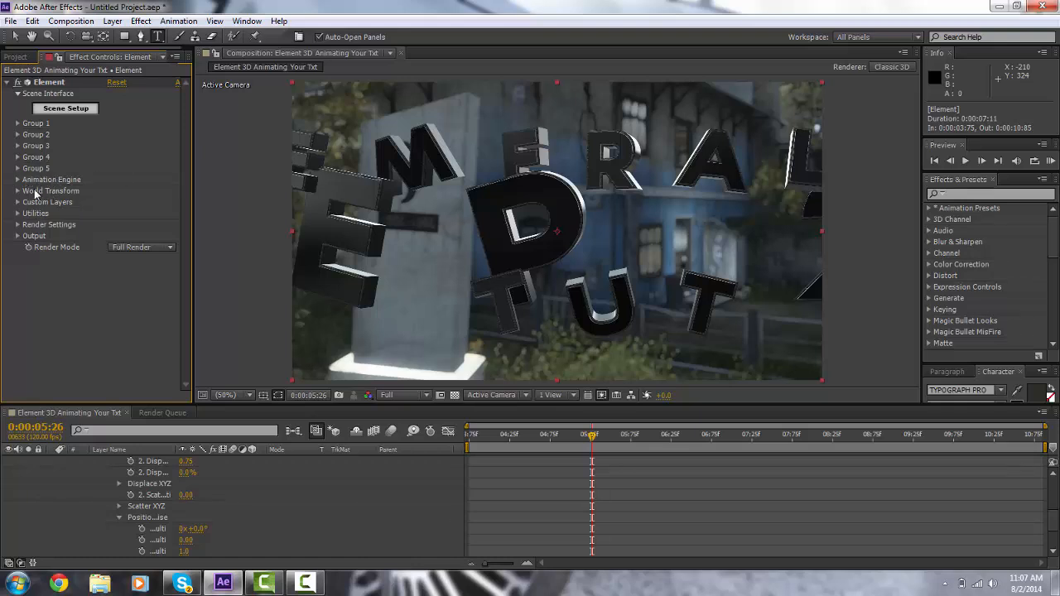
# Step: Enable Element's Animation Engine and reveal the Element layer's animated keyframes
pyautogui.click(18, 180)
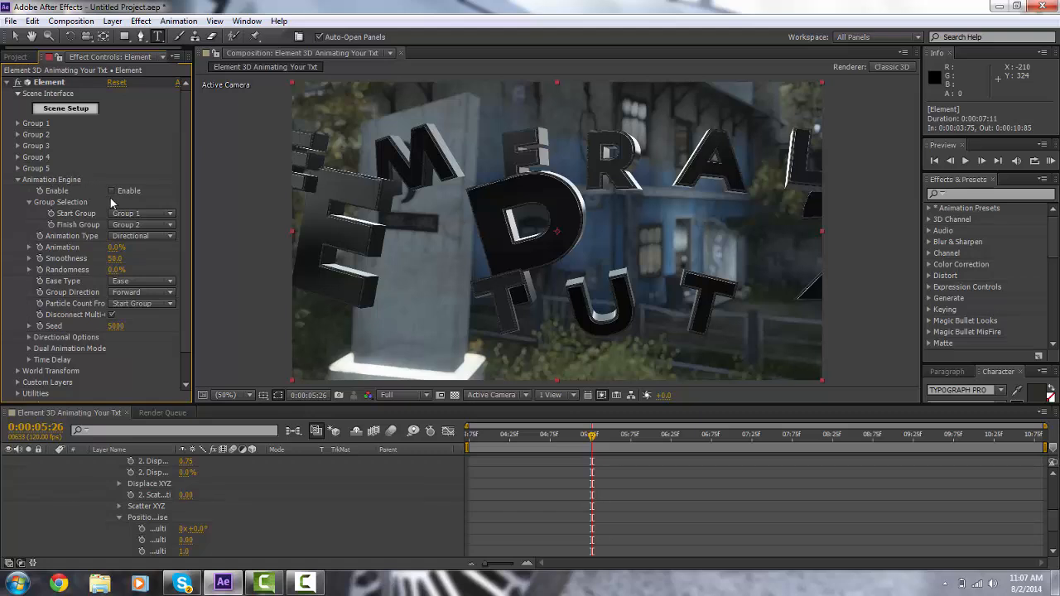
pyautogui.click(112, 190)
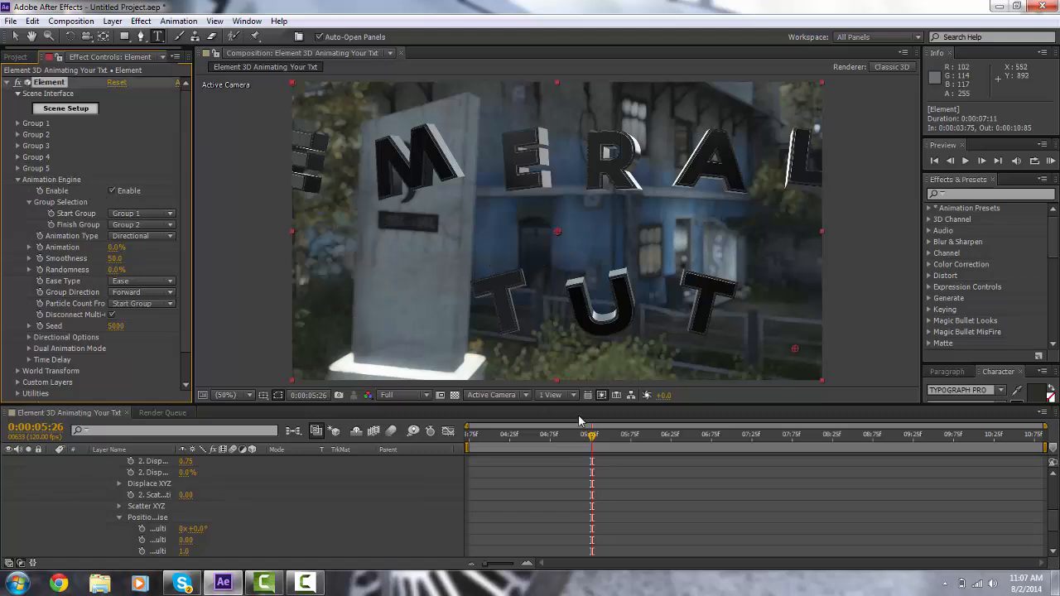
pyautogui.moveTo(591, 443); pyautogui.dragTo(586, 444)
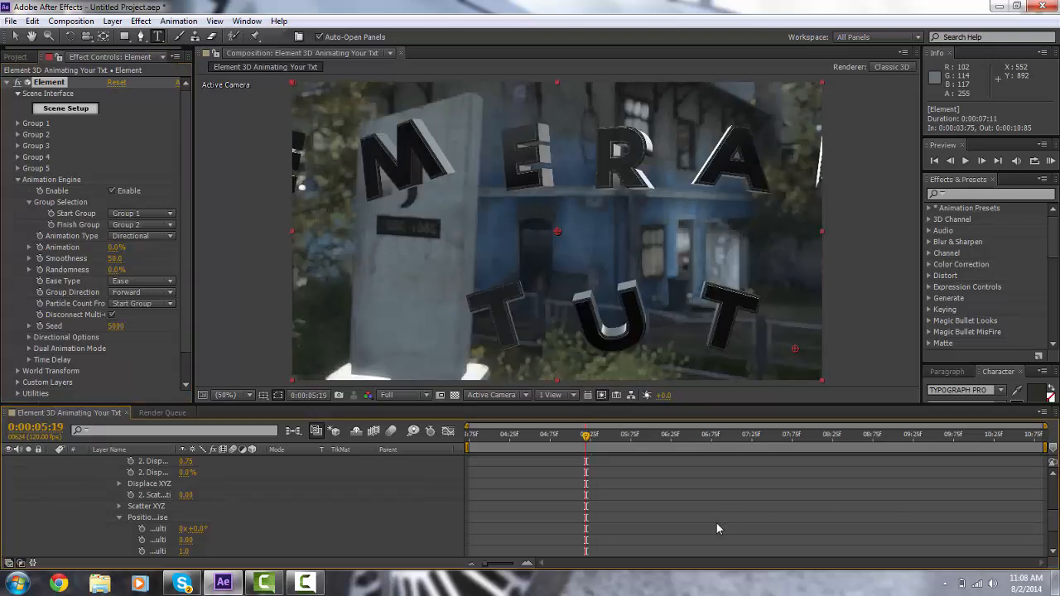
pyautogui.scroll(3, 716, 523)
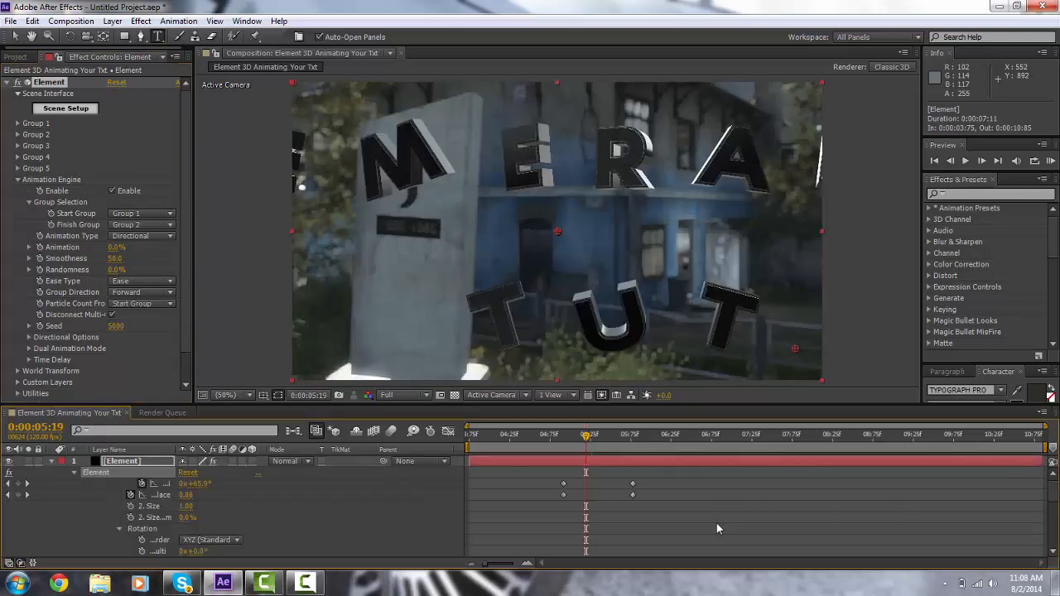
pyautogui.click(51, 466)
pyautogui.click(121, 465)
pyautogui.press('u')
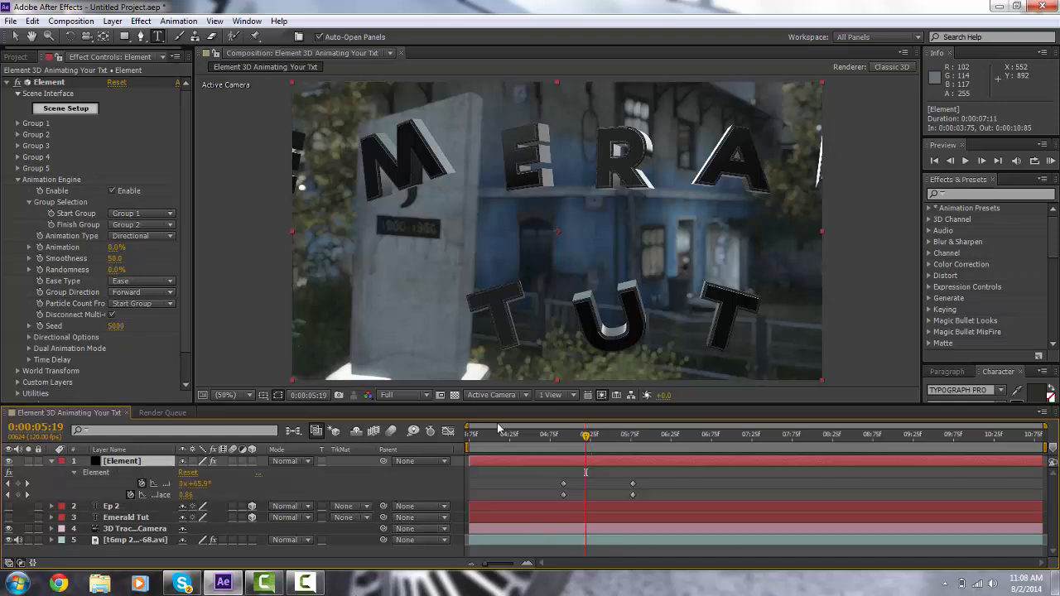
# Step: At 0:00:04:91, scrub the Animation Engine's Animation value to 93%
pyautogui.moveTo(564, 436); pyautogui.dragTo(565, 436)
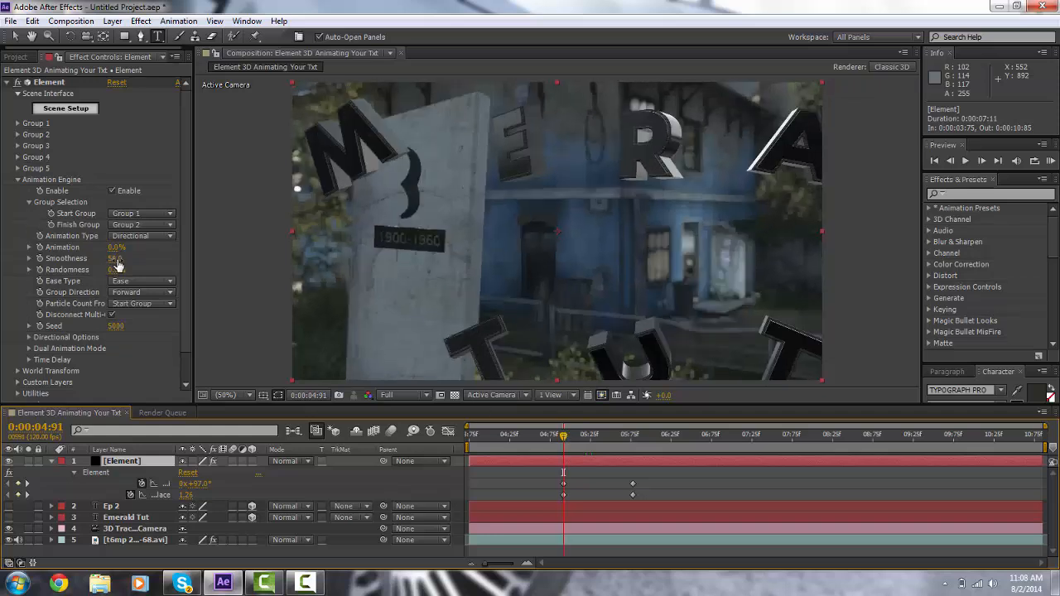
pyautogui.click(116, 260)
pyautogui.press('Return')
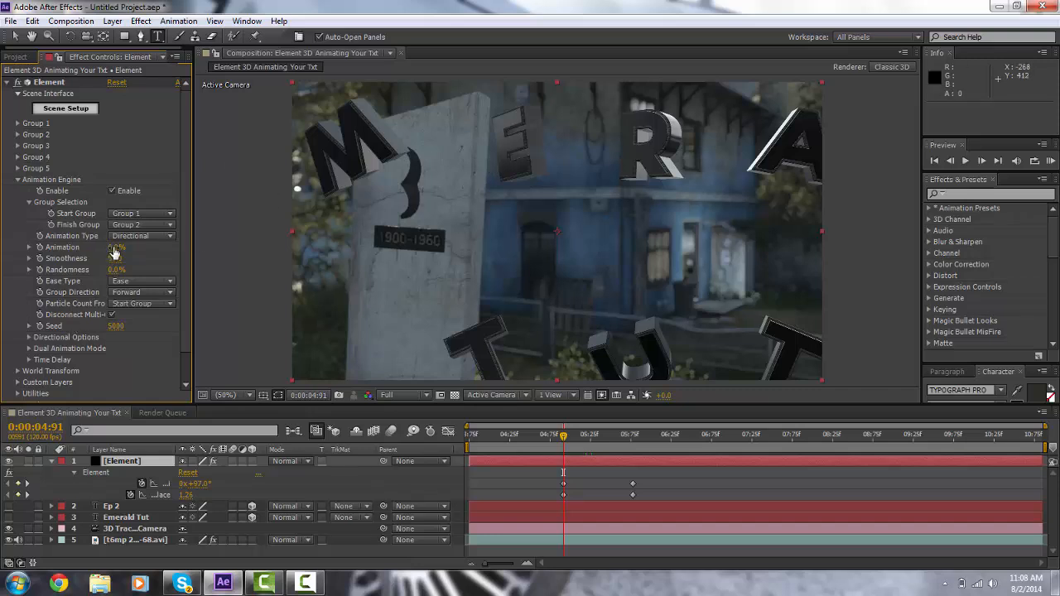
pyautogui.moveTo(114, 254); pyautogui.dragTo(224, 270)
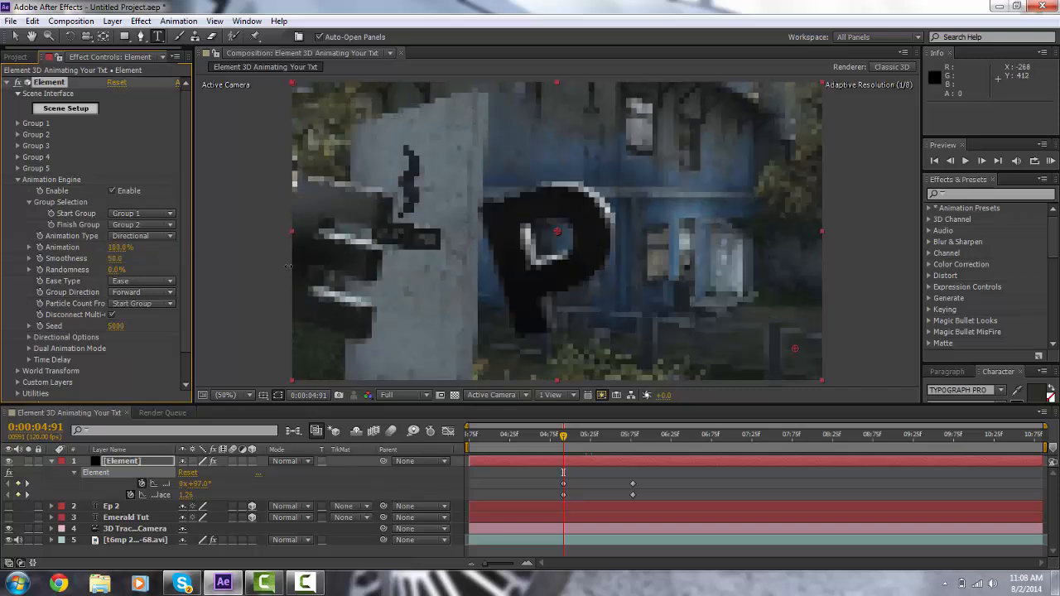
pyautogui.moveTo(332, 272); pyautogui.dragTo(289, 271)
# Step: Shift the rotation and displace keyframes later to about 0:00:06:50 and 0:00:07:35, and go to the first
pyautogui.moveTo(547, 469); pyautogui.dragTo(762, 488)
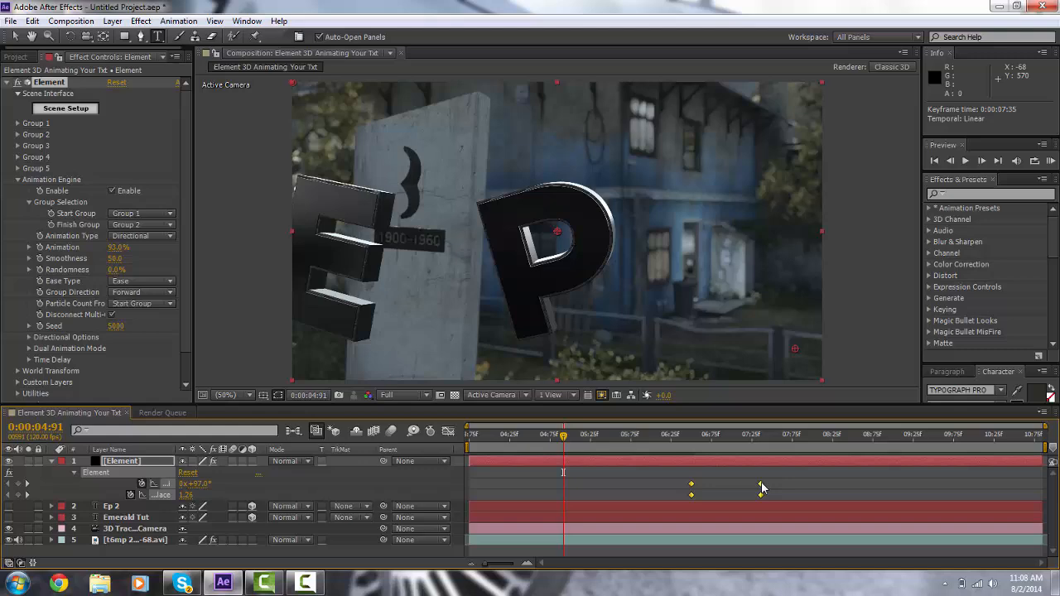
pyautogui.moveTo(689, 443)
pyautogui.mouseDown()
pyautogui.moveTo(732, 439)
pyautogui.moveTo(692, 443)
pyautogui.mouseUp()
pyautogui.click(692, 443)
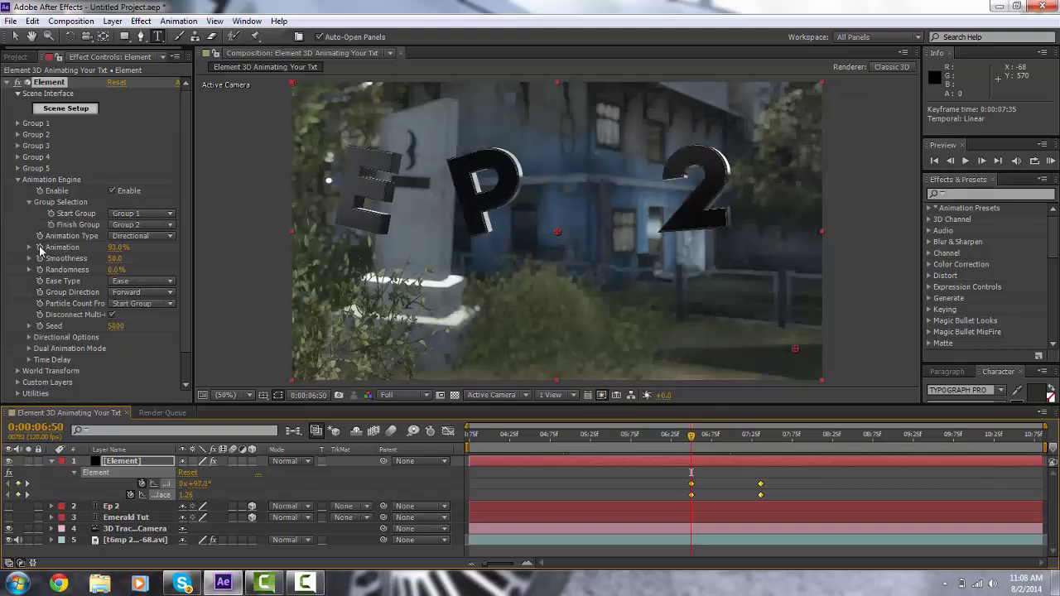
# Step: Keyframe the Animation Engine's Animation at 0% at 0:00:06:50 and 100% at 0:00:07:35
pyautogui.moveTo(118, 247); pyautogui.dragTo(2, 274)
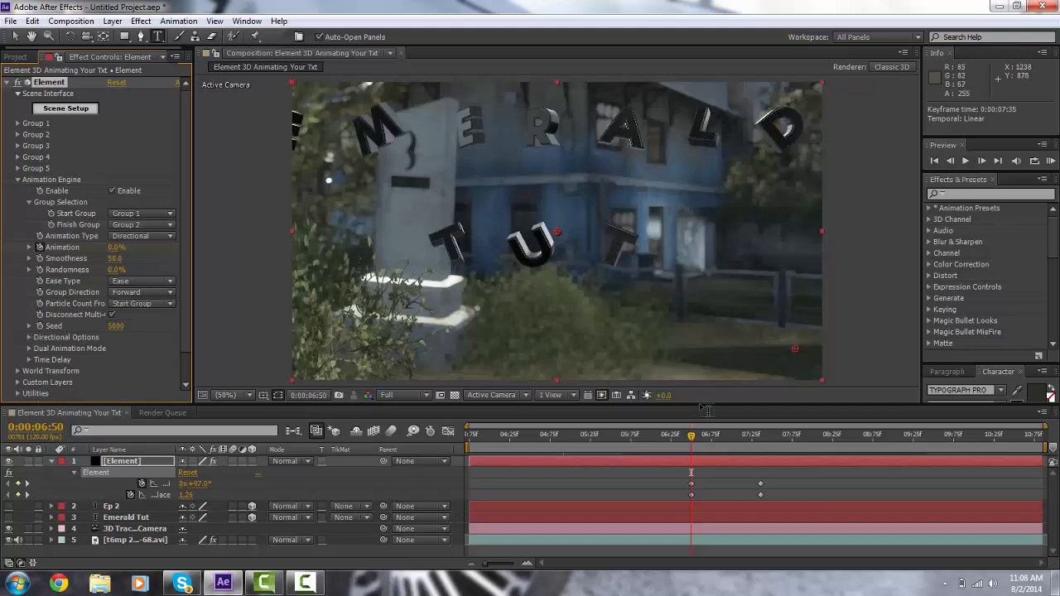
pyautogui.moveTo(699, 437); pyautogui.dragTo(761, 435)
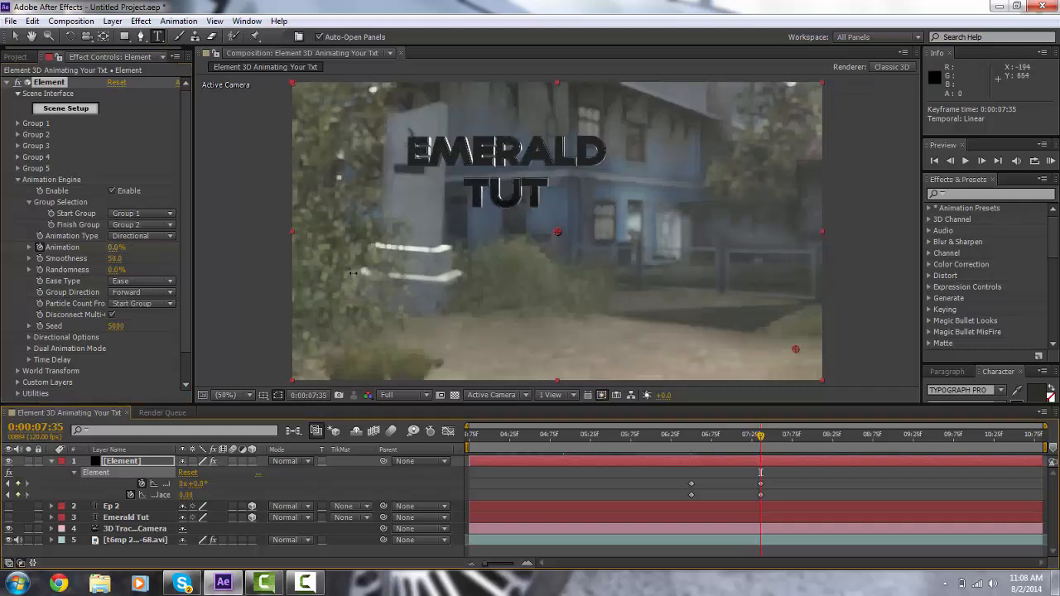
pyautogui.moveTo(353, 273); pyautogui.dragTo(447, 280)
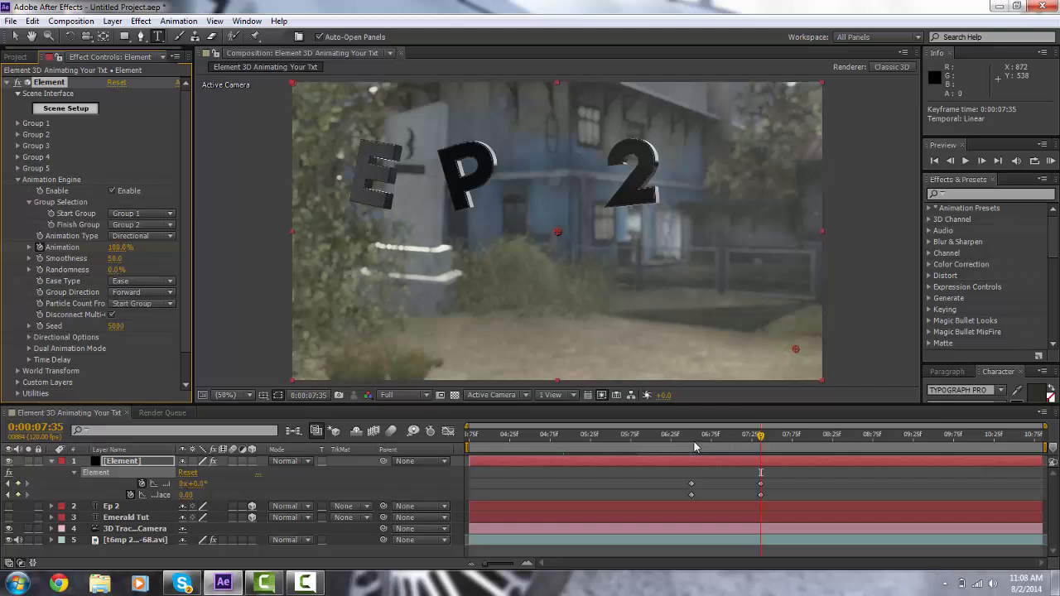
pyautogui.moveTo(695, 445)
pyautogui.mouseDown()
pyautogui.moveTo(765, 446)
pyautogui.moveTo(693, 442)
pyautogui.mouseUp()
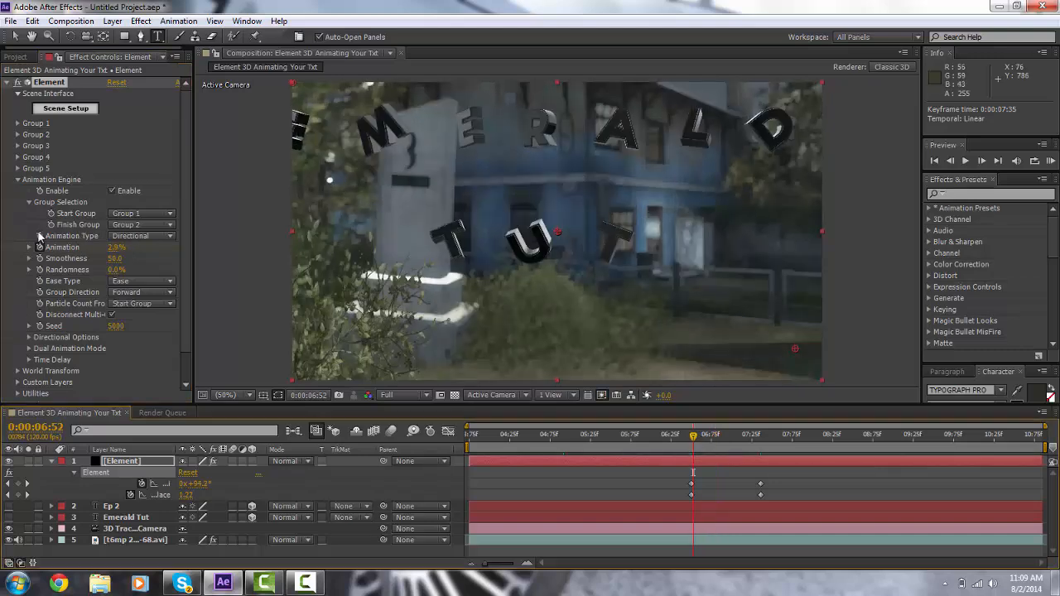
# Step: Set the Animation Engine's Animation Type to Radial and its Seed to 21200
pyautogui.click(142, 236)
pyautogui.click(142, 279)
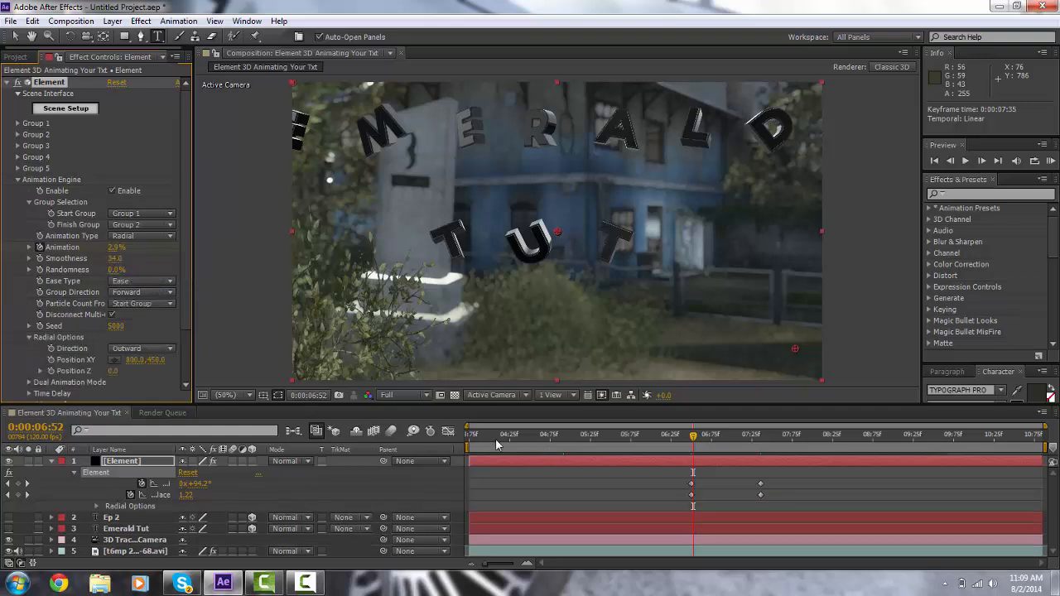
pyautogui.moveTo(120, 332); pyautogui.dragTo(234, 334)
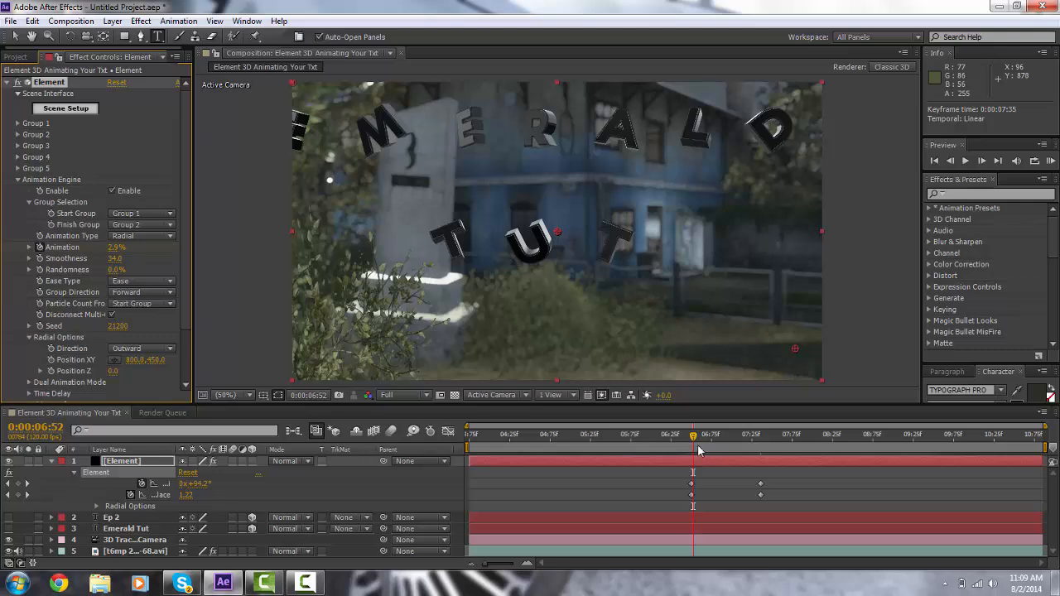
# Step: Switch the Animation Type to Random and set Smoothness to 14
pyautogui.moveTo(699, 450)
pyautogui.mouseDown()
pyautogui.moveTo(748, 452)
pyautogui.moveTo(680, 455)
pyautogui.mouseUp()
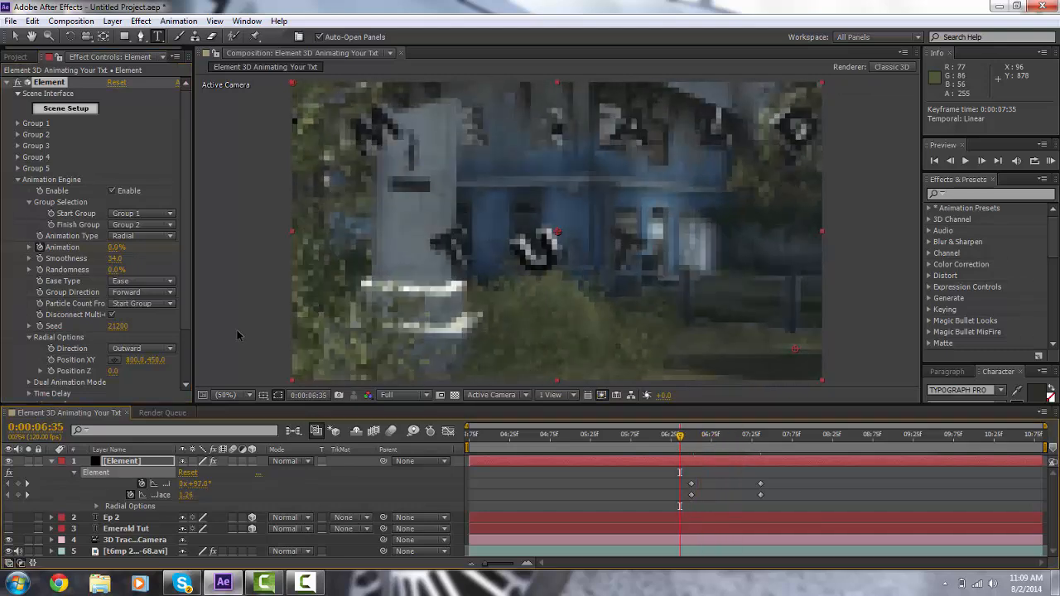
pyautogui.click(139, 236)
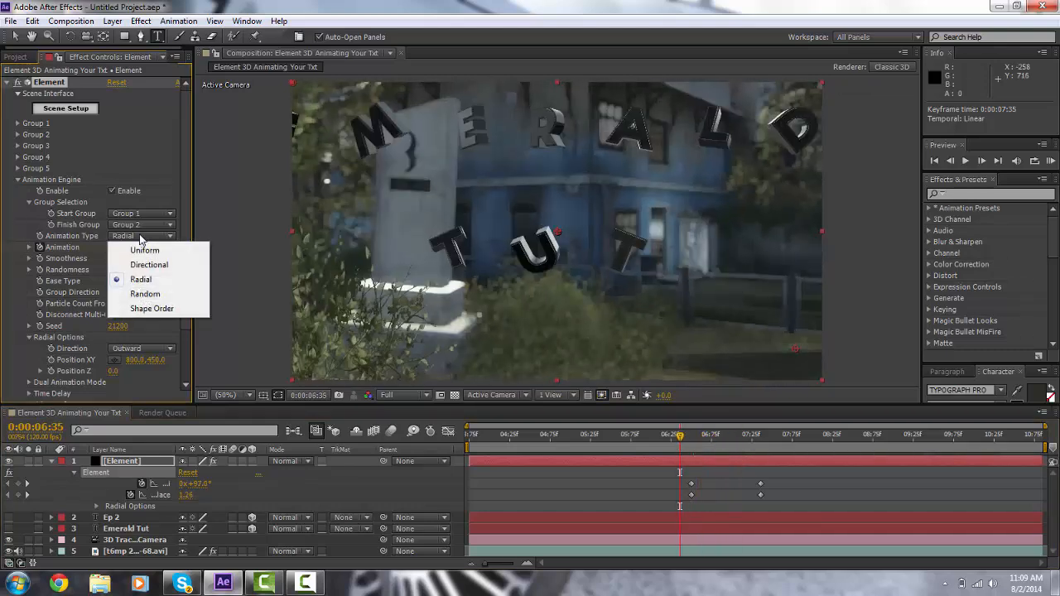
pyautogui.click(148, 295)
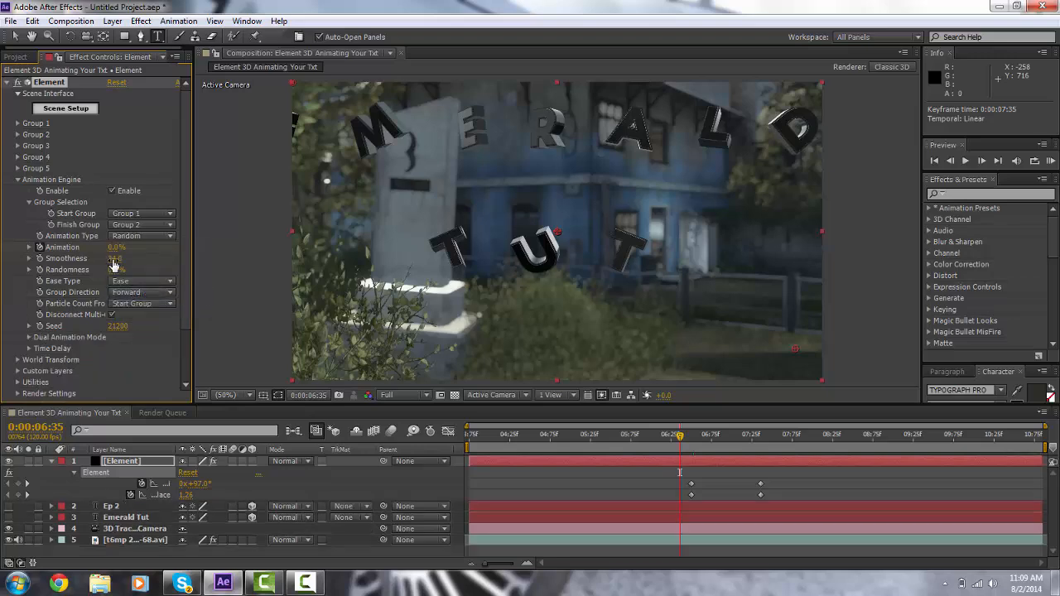
pyautogui.moveTo(114, 263); pyautogui.dragTo(121, 264)
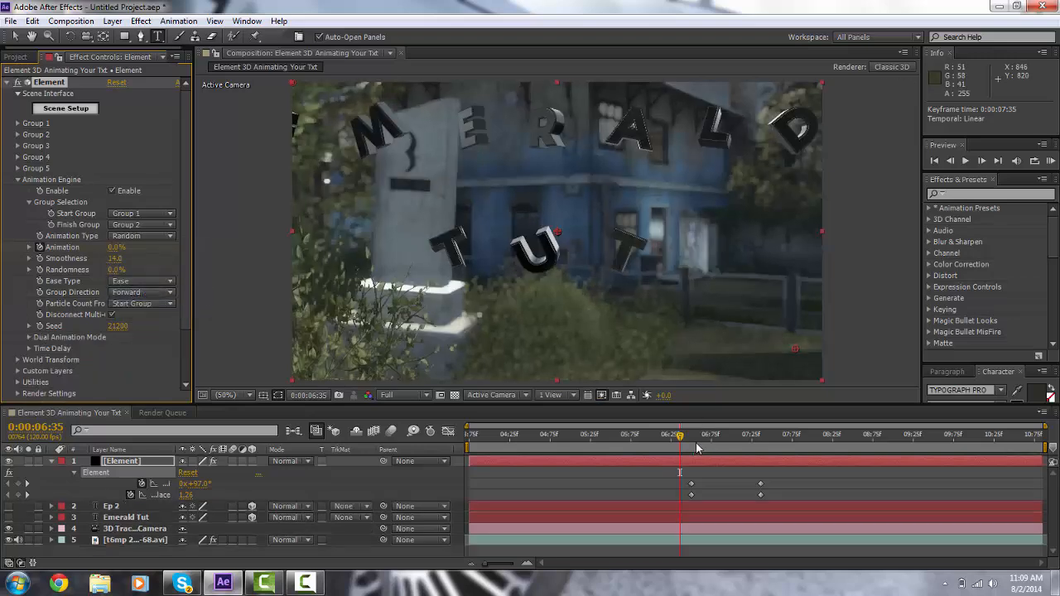
# Step: At 0:00:06:50, set Group 1's multi-object rotation to 1x+210.1° and its displace amount to 0.09
pyautogui.moveTo(697, 448); pyautogui.dragTo(779, 447)
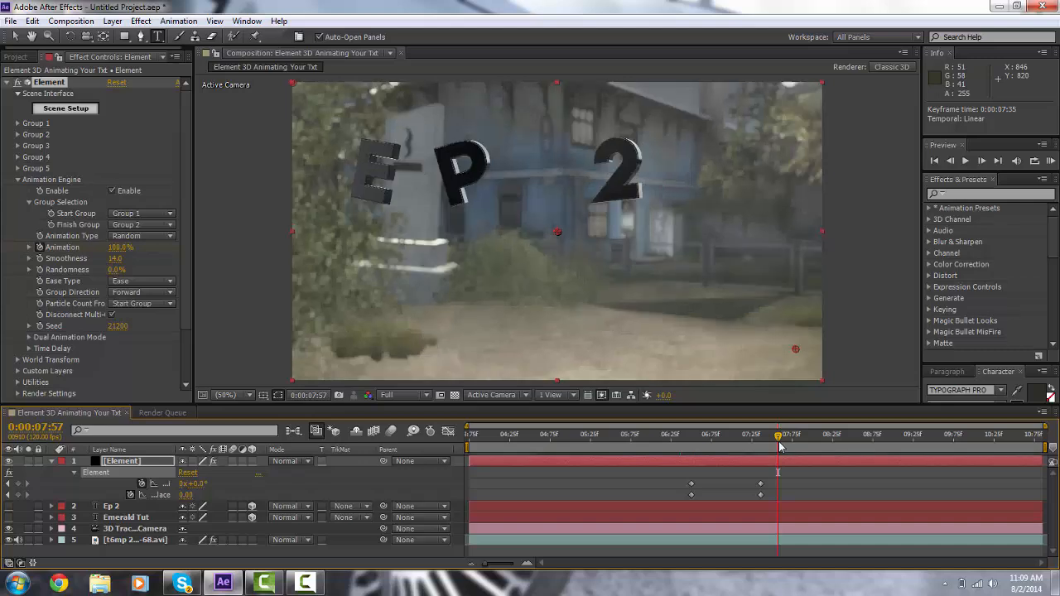
pyautogui.click(691, 446)
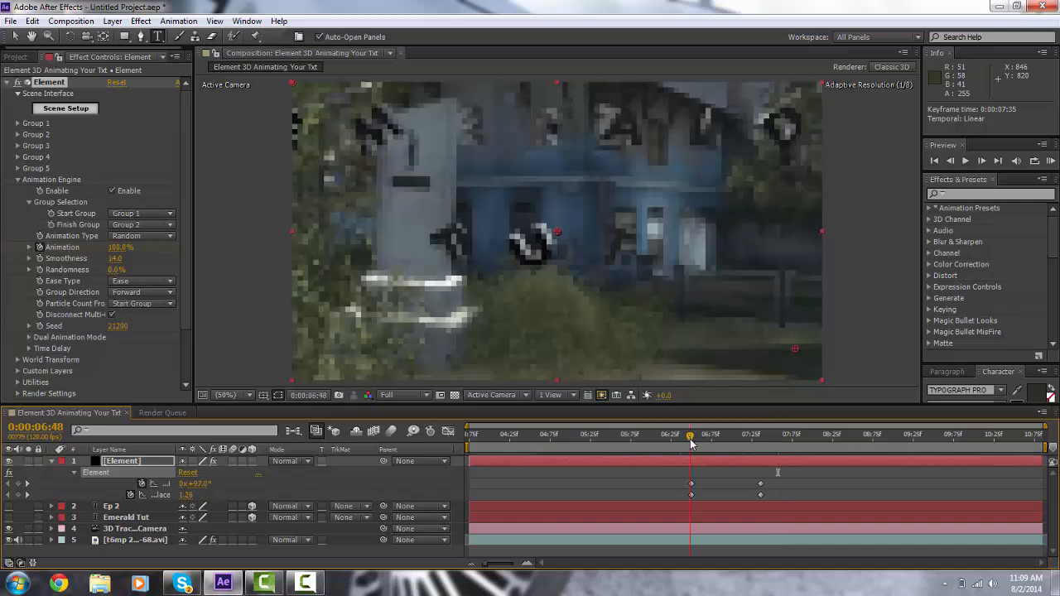
pyautogui.moveTo(691, 443); pyautogui.dragTo(693, 442)
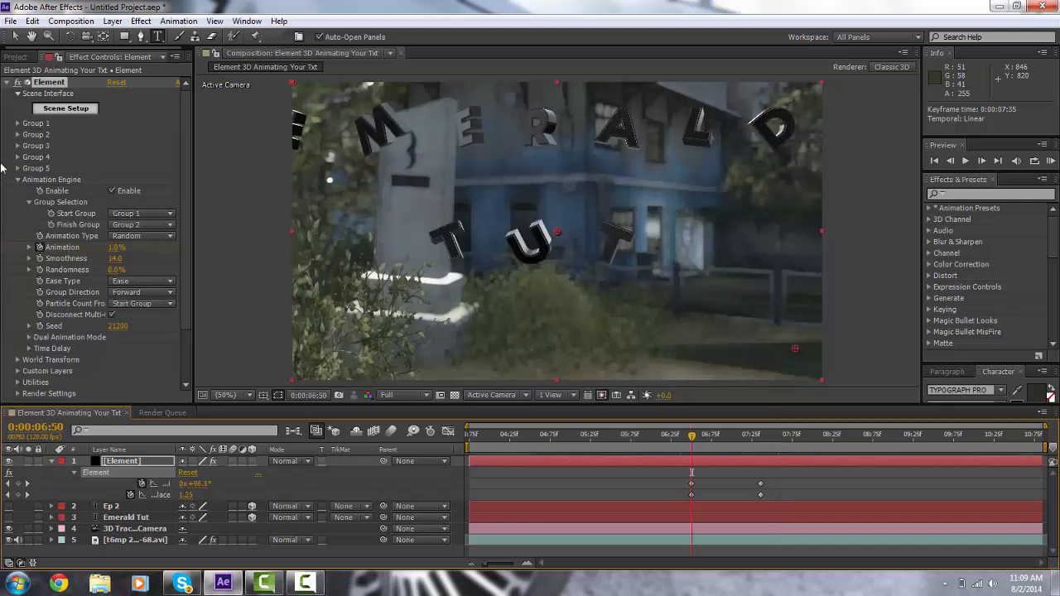
pyautogui.click(18, 180)
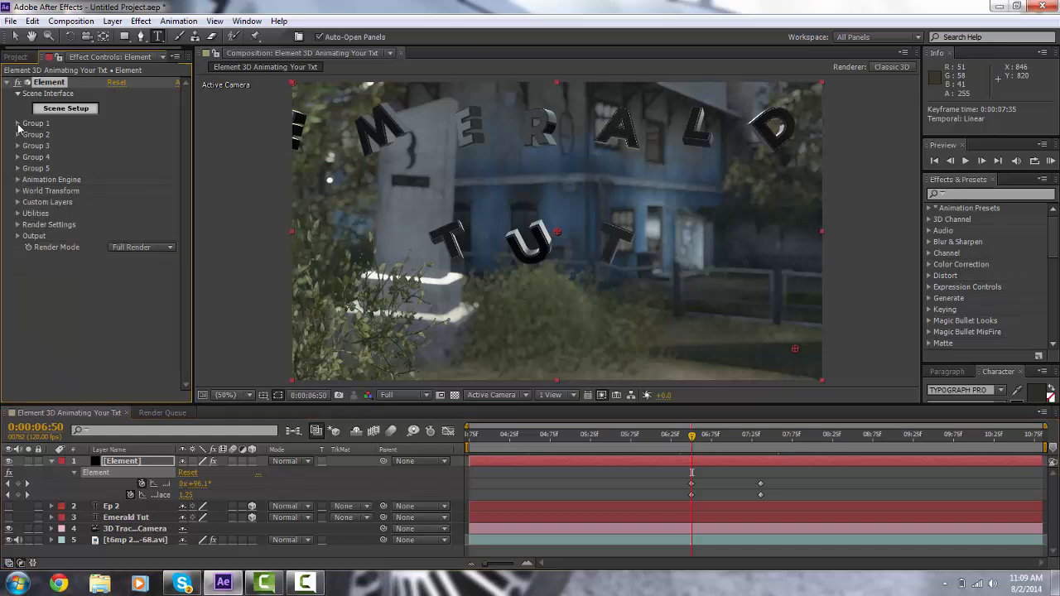
pyautogui.click(17, 123)
pyautogui.click(29, 146)
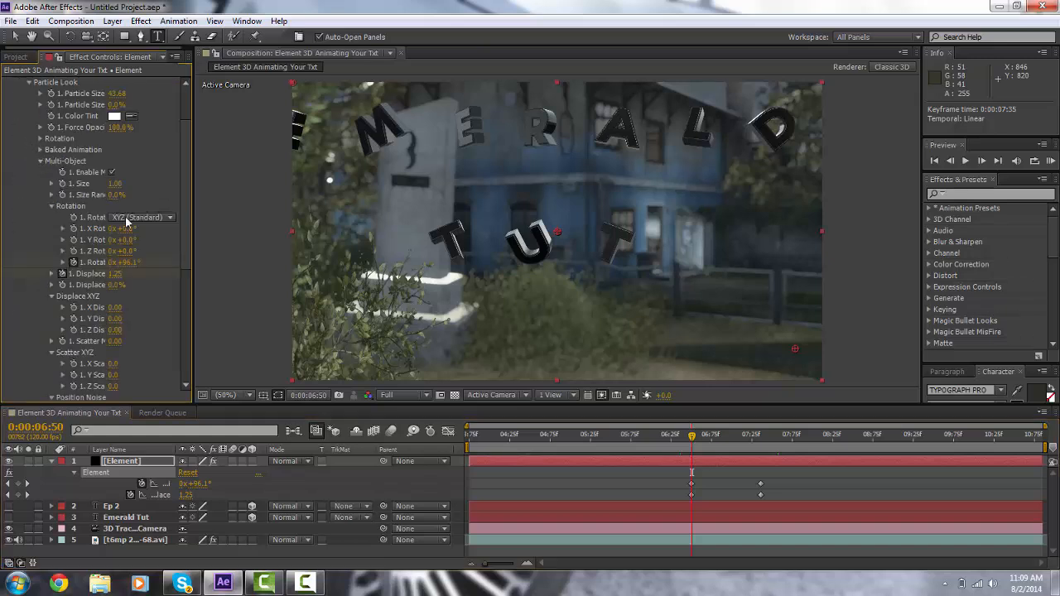
pyautogui.scroll(-5, 118, 217)
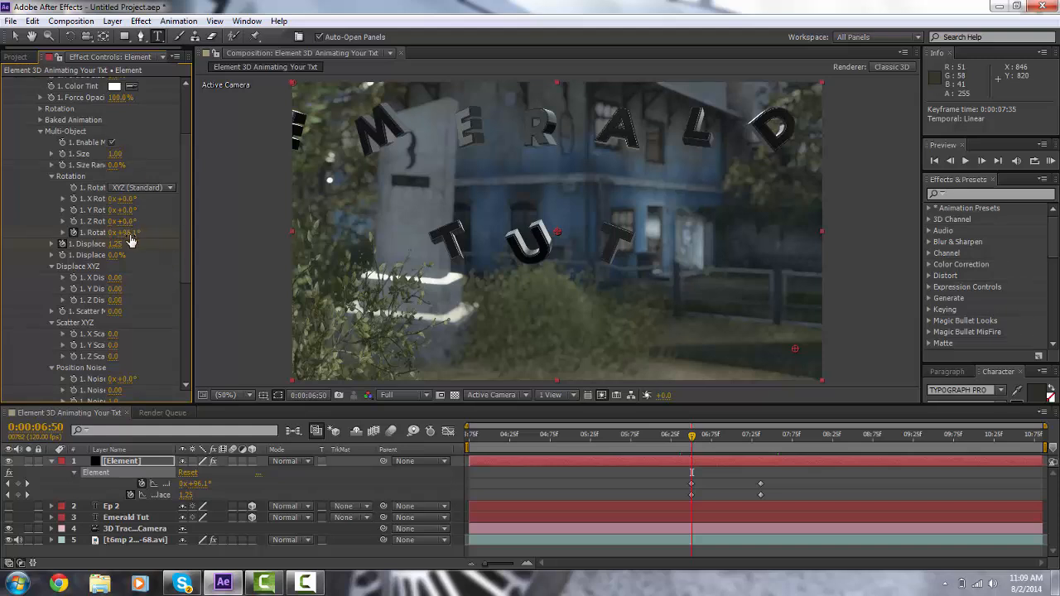
pyautogui.moveTo(114, 233); pyautogui.dragTo(352, 267)
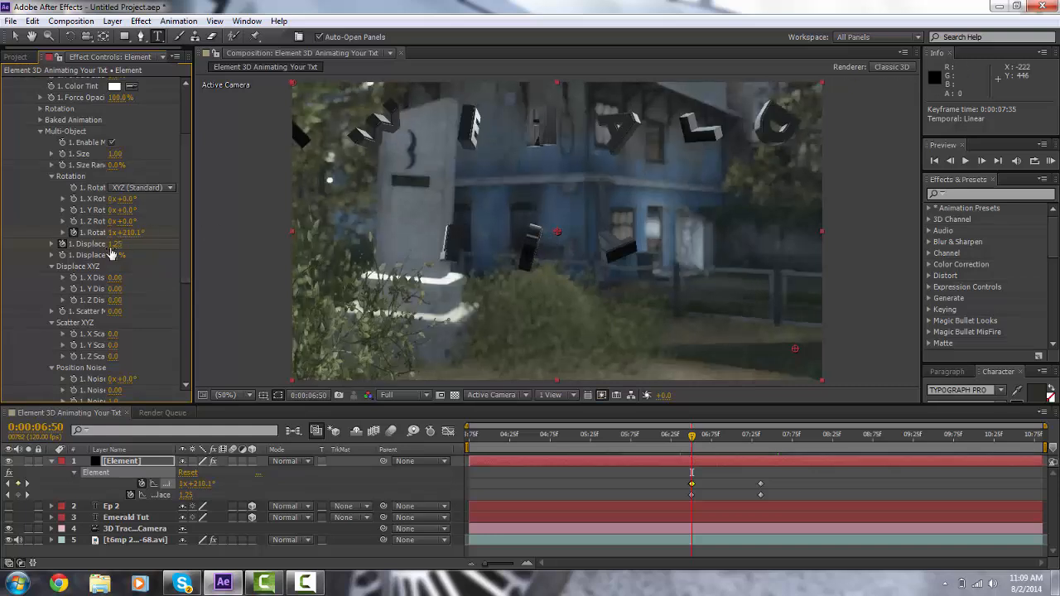
pyautogui.moveTo(112, 245); pyautogui.dragTo(47, 243)
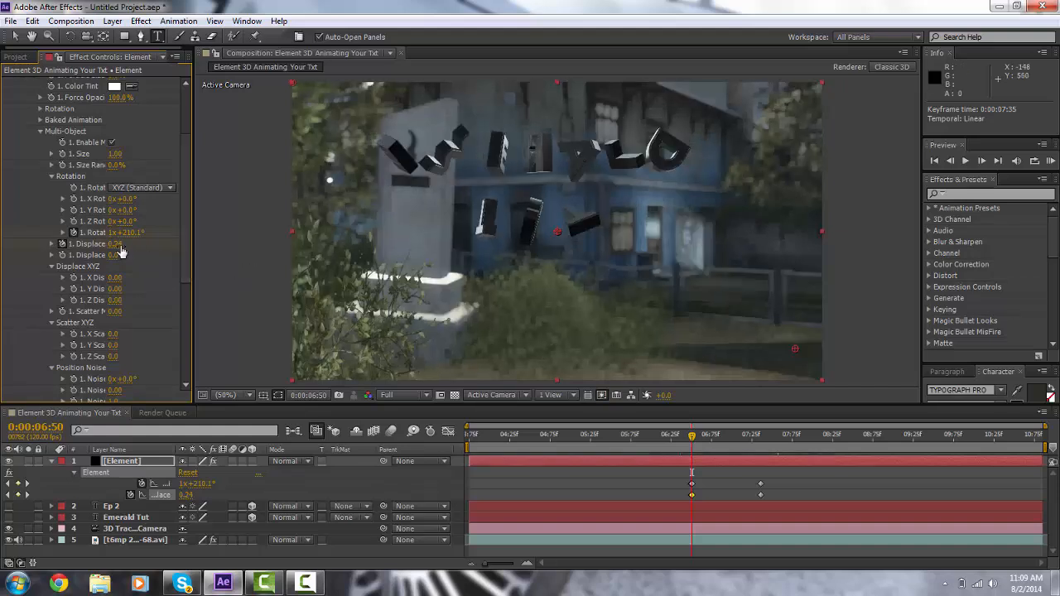
pyautogui.moveTo(113, 245); pyautogui.dragTo(111, 244)
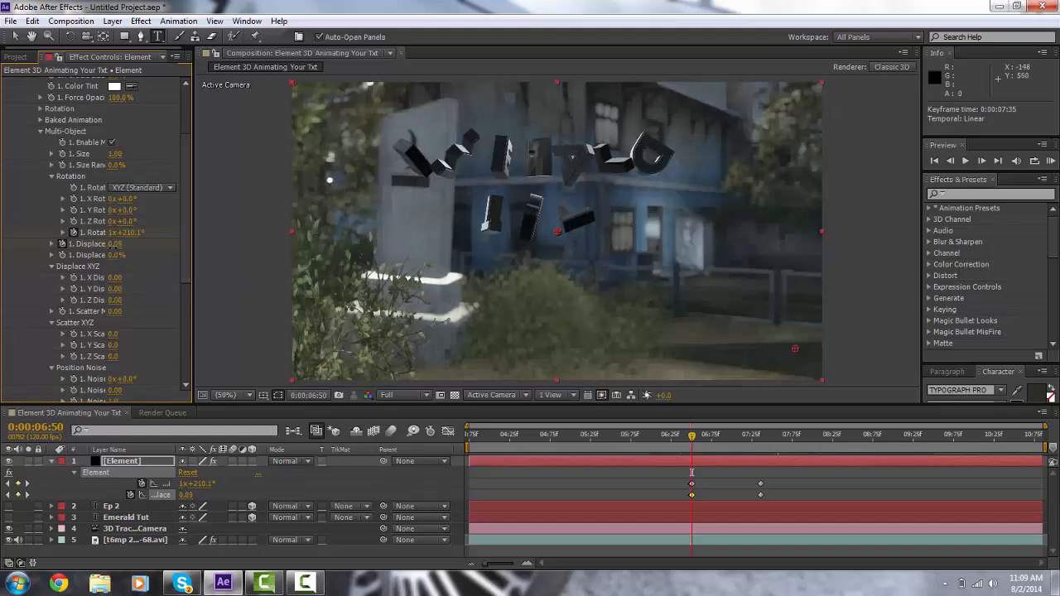
# Step: Paste the copied group settings into Group 2 and reopen the Animation Engine
pyautogui.click(50, 177)
pyautogui.click(39, 132)
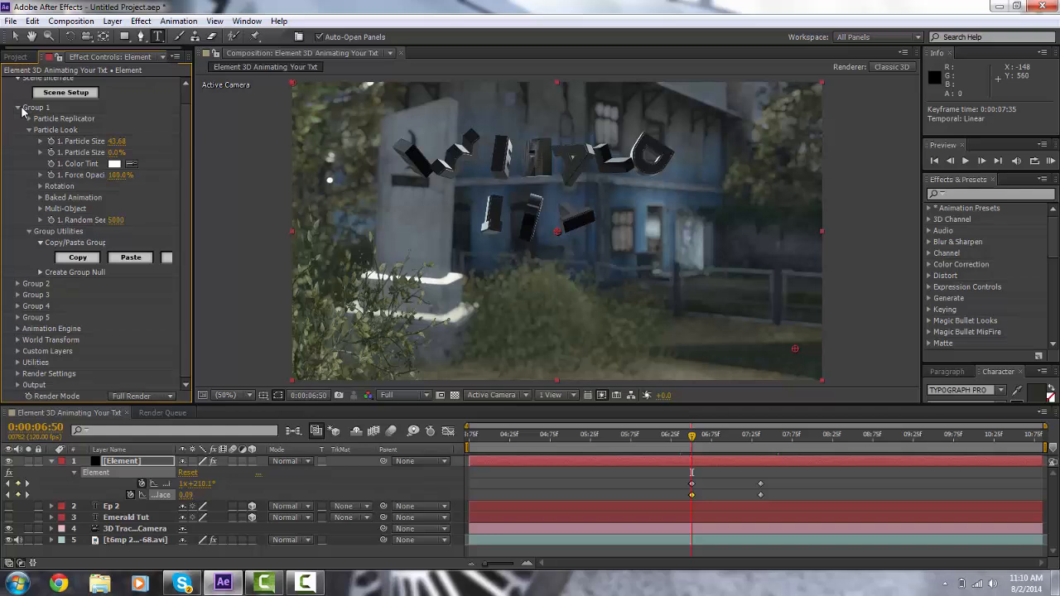
pyautogui.click(18, 109)
pyautogui.click(18, 135)
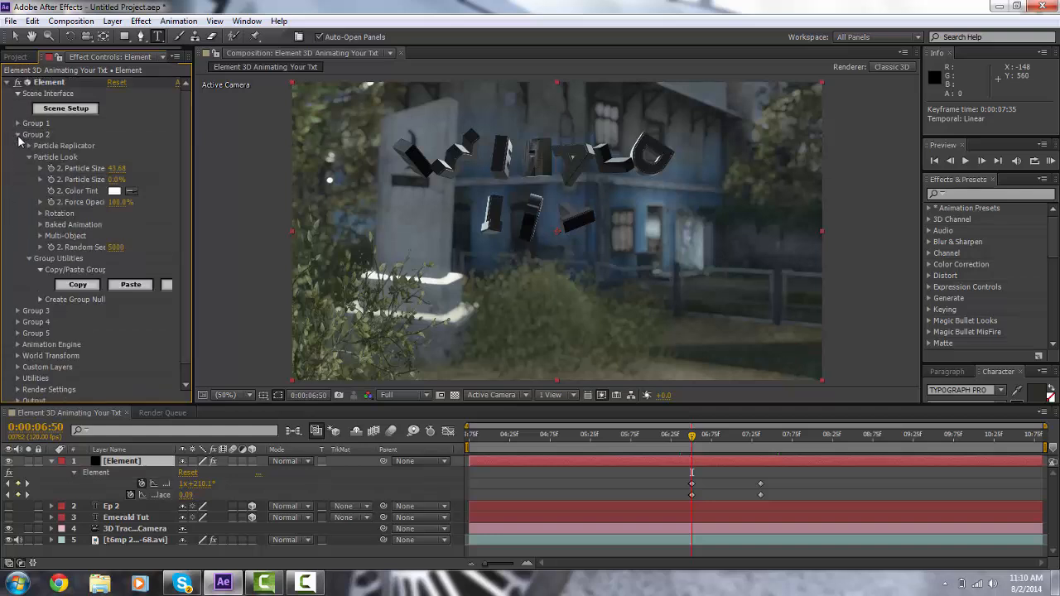
pyautogui.click(130, 285)
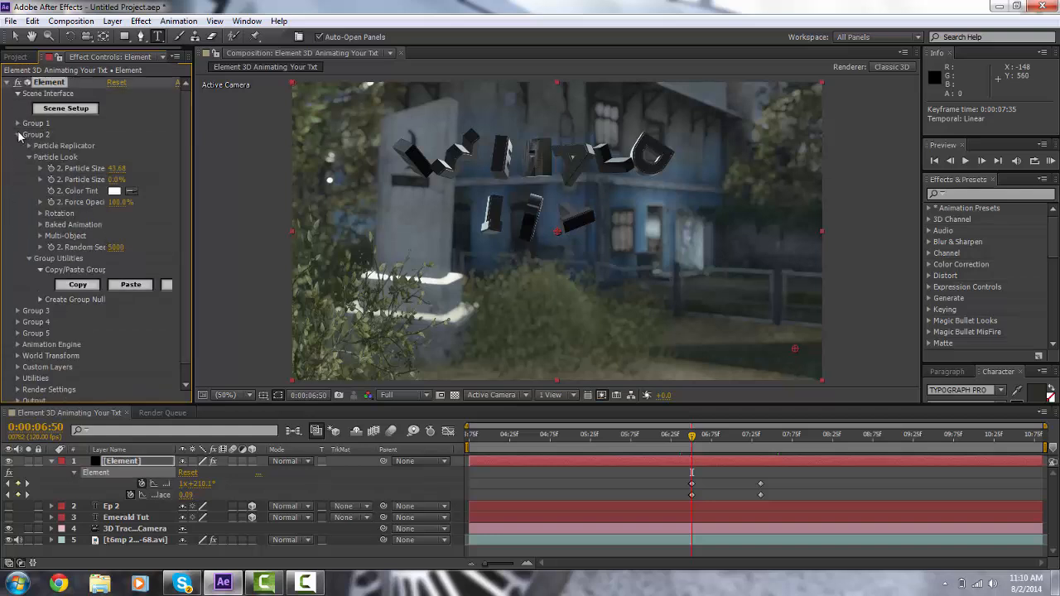
pyautogui.click(19, 134)
pyautogui.click(18, 179)
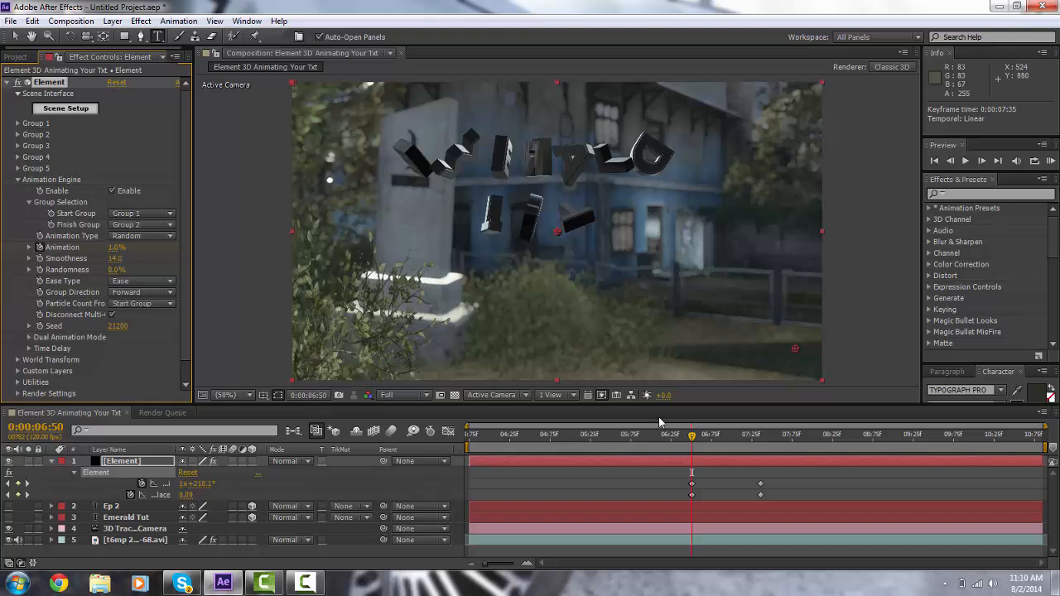
# Step: Preview the transition between the two text groups
pyautogui.moveTo(692, 440); pyautogui.dragTo(756, 447)
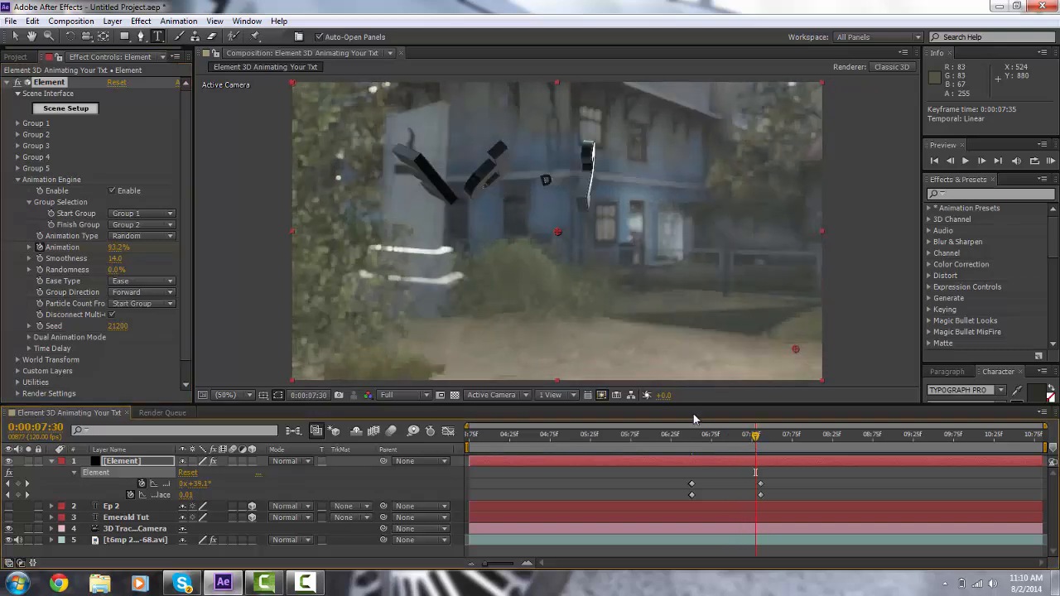
pyautogui.moveTo(691, 445)
pyautogui.mouseDown()
pyautogui.moveTo(710, 439)
pyautogui.moveTo(680, 437)
pyautogui.moveTo(691, 439)
pyautogui.mouseUp()
pyautogui.click(966, 161)
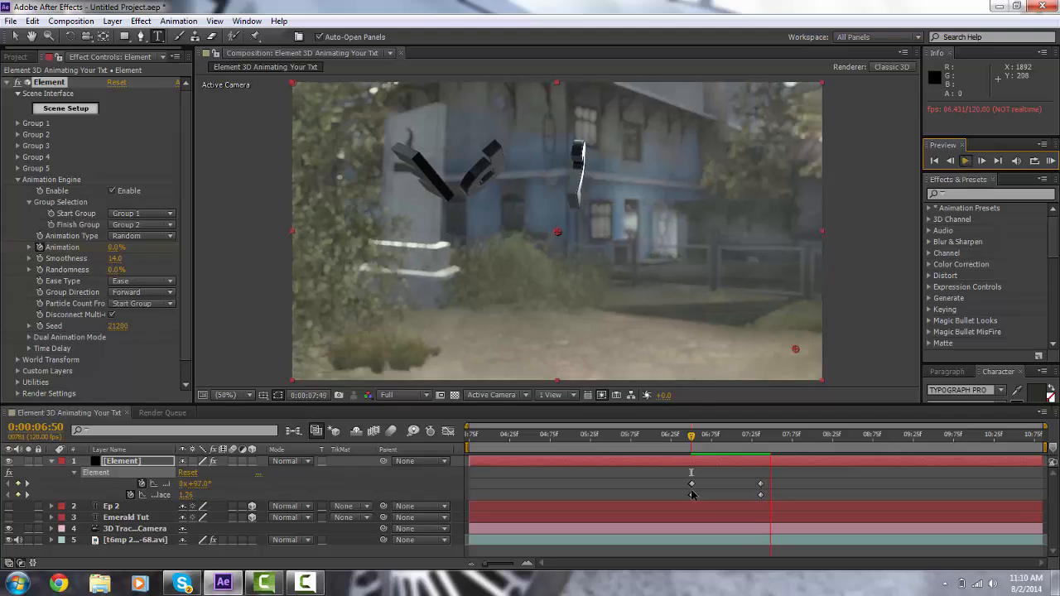
pyautogui.press('space')
pyautogui.click(698, 442)
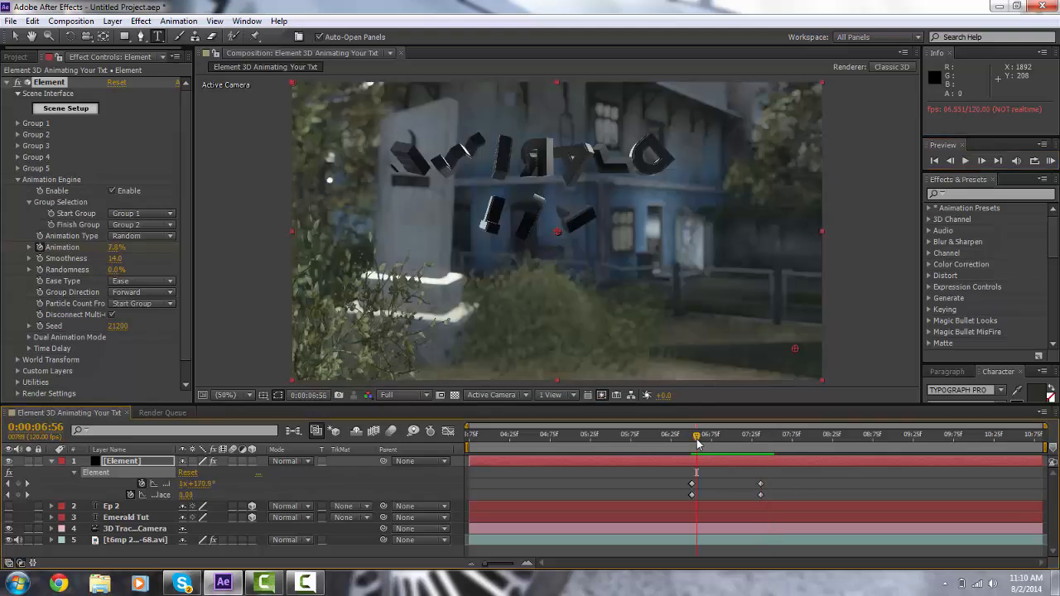
# Step: Shift the Animation keyframes in the timeline to about 0:00:06:55 and 0:00:07:57
pyautogui.press('u')
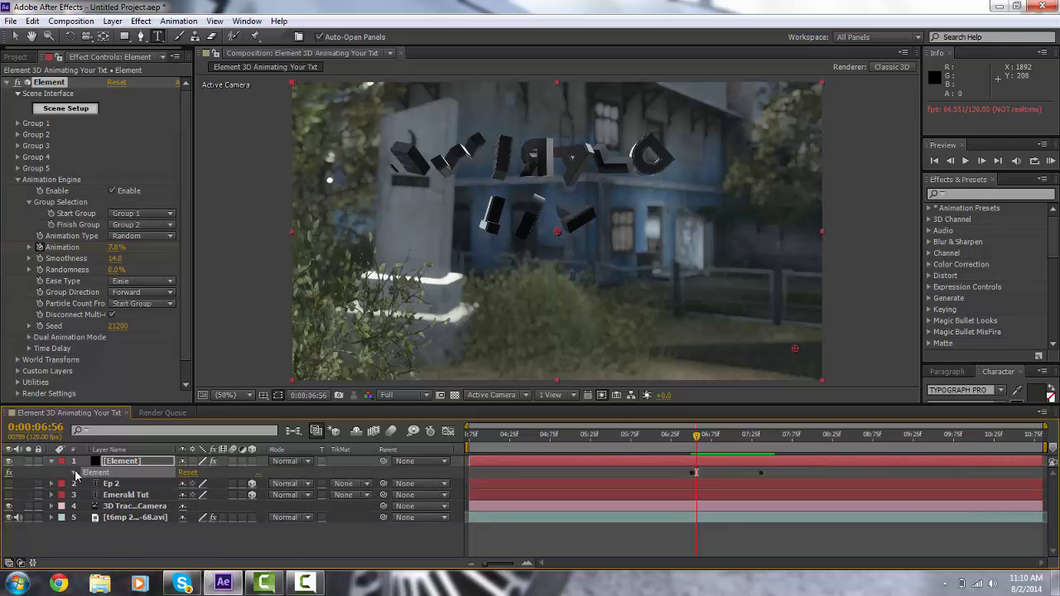
pyautogui.click(75, 473)
pyautogui.click(87, 484)
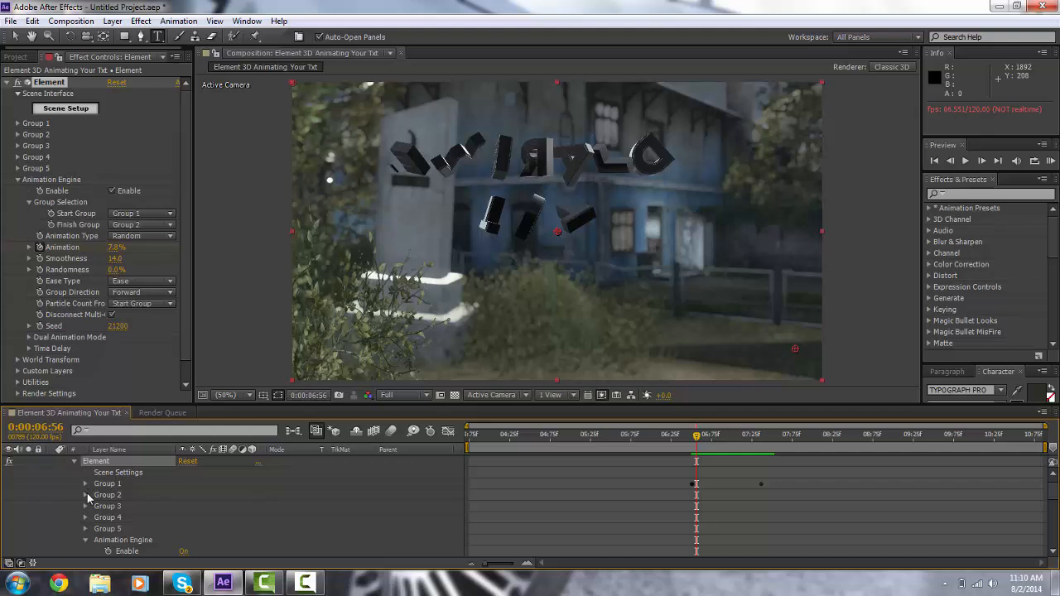
pyautogui.click(87, 495)
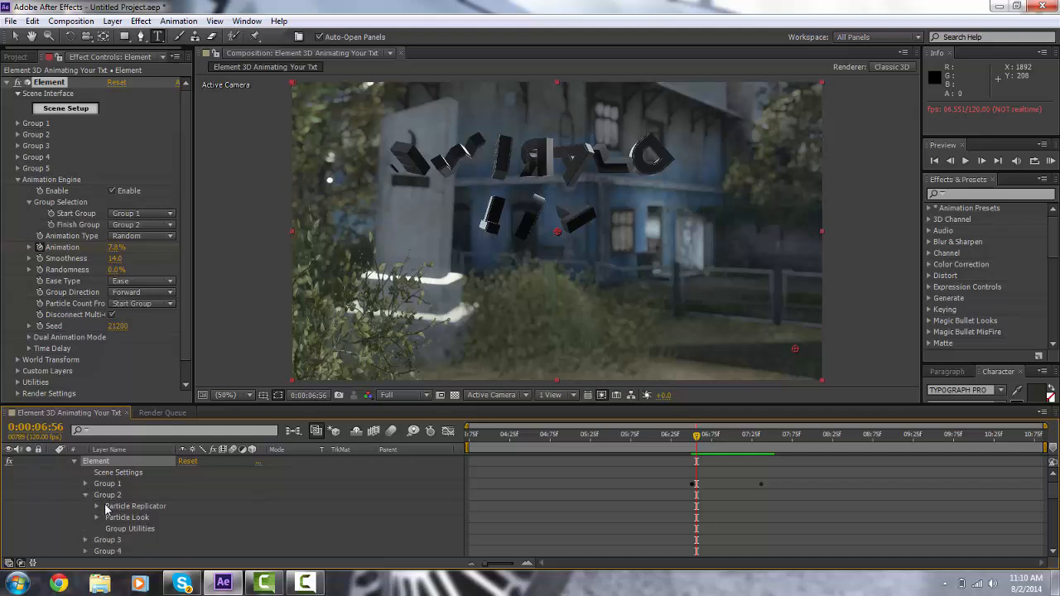
pyautogui.click(97, 517)
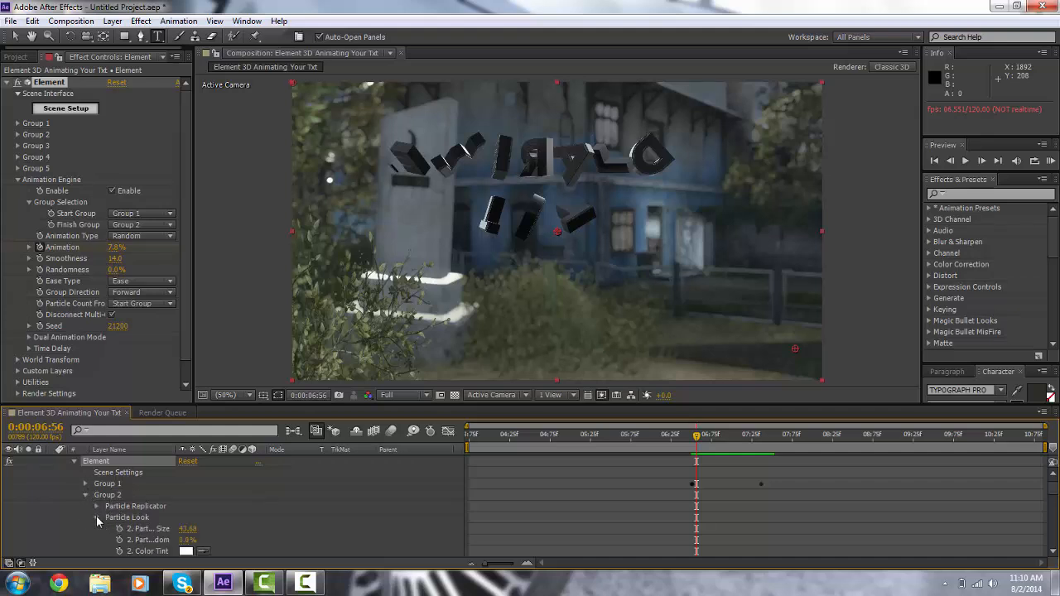
pyautogui.scroll(-2, 125, 509)
pyautogui.scroll(-3, 171, 527)
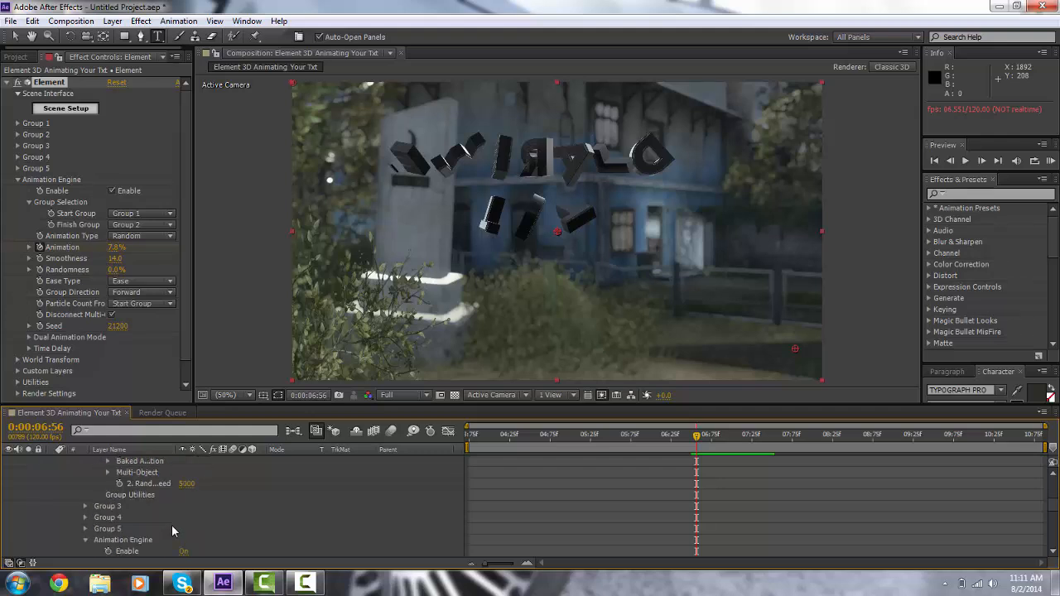
pyautogui.scroll(-4, 172, 530)
pyautogui.scroll(-1, 172, 531)
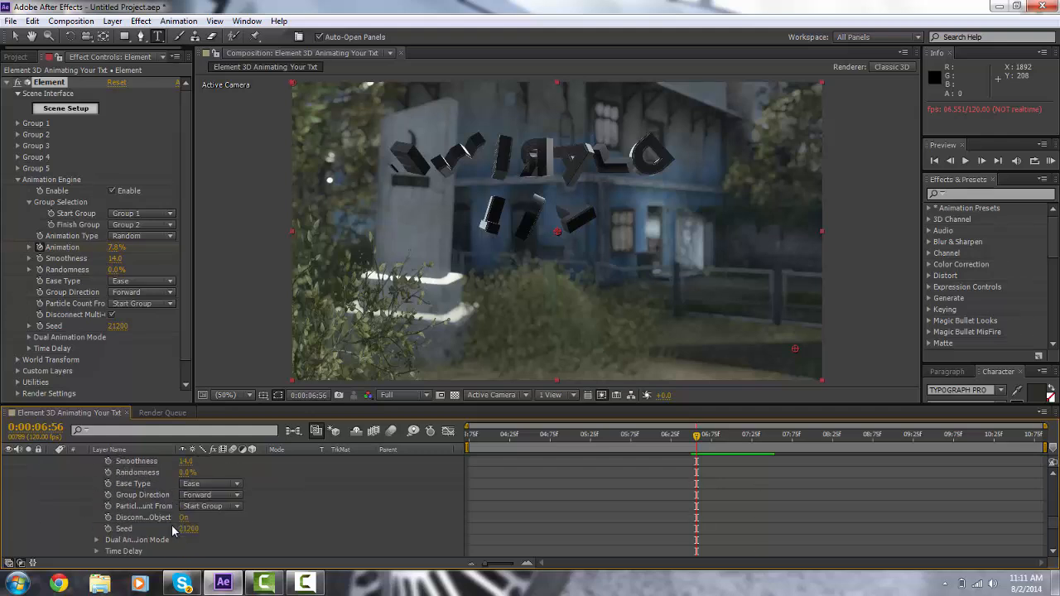
pyautogui.scroll(1, 173, 531)
pyautogui.scroll(-1, 172, 531)
pyautogui.scroll(1, 172, 531)
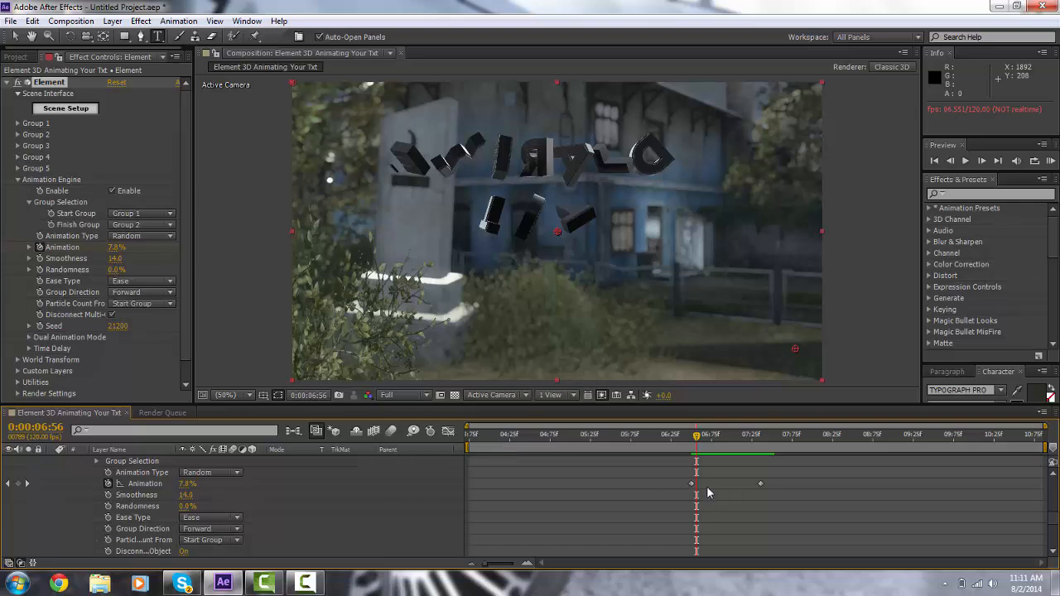
pyautogui.moveTo(759, 486); pyautogui.dragTo(787, 488)
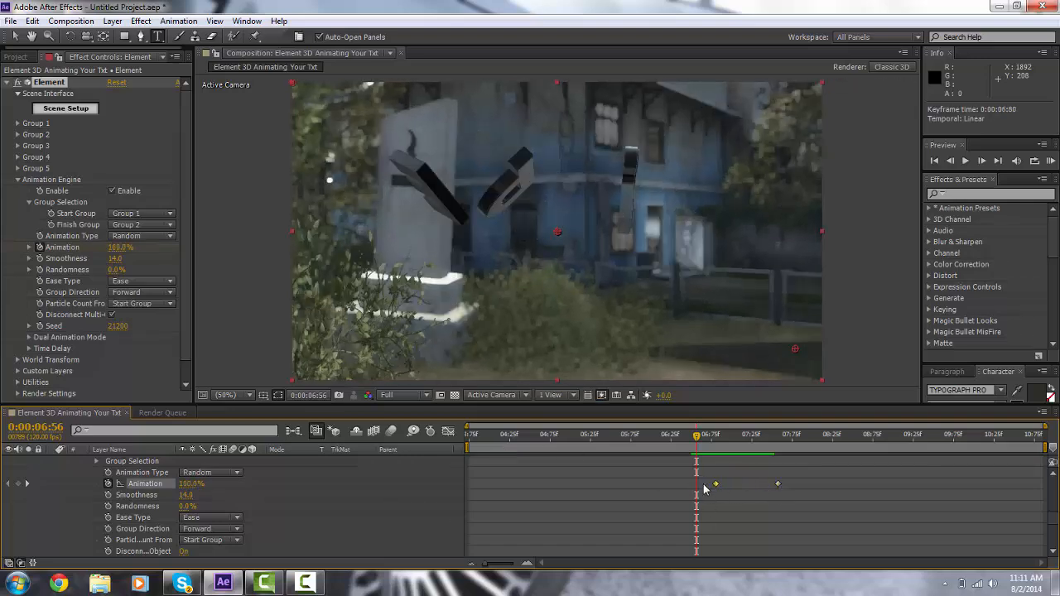
pyautogui.moveTo(704, 489); pyautogui.dragTo(686, 489)
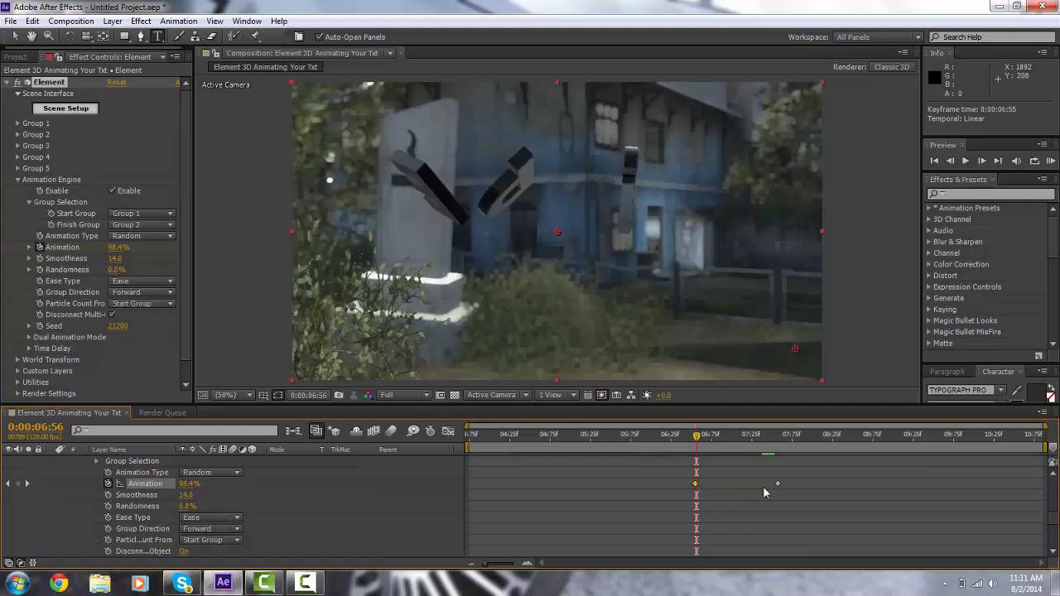
pyautogui.scroll(-5, 763, 486)
pyautogui.scroll(3, 763, 486)
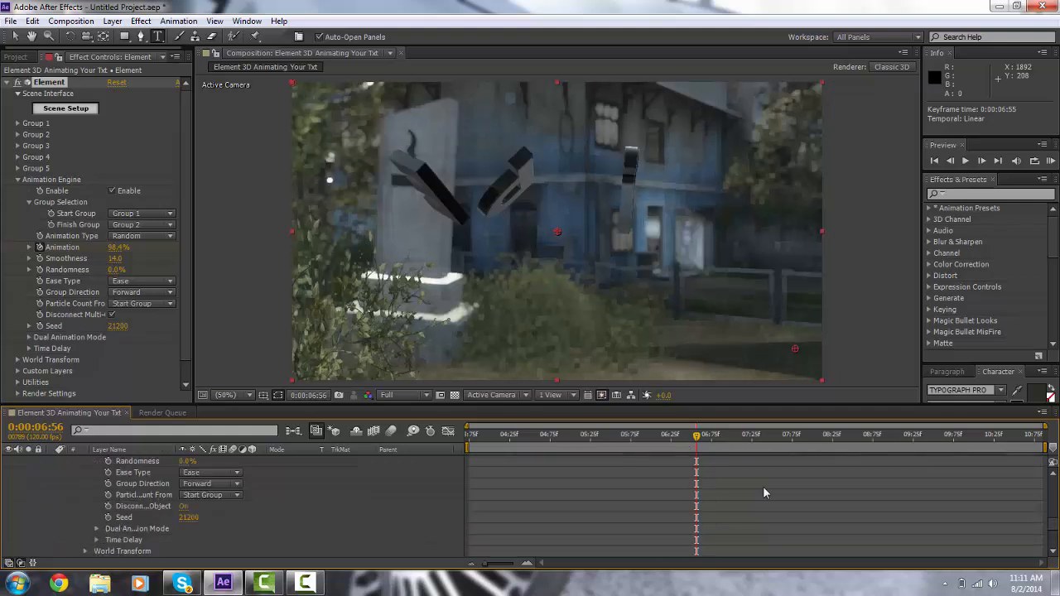
pyautogui.scroll(8, 763, 486)
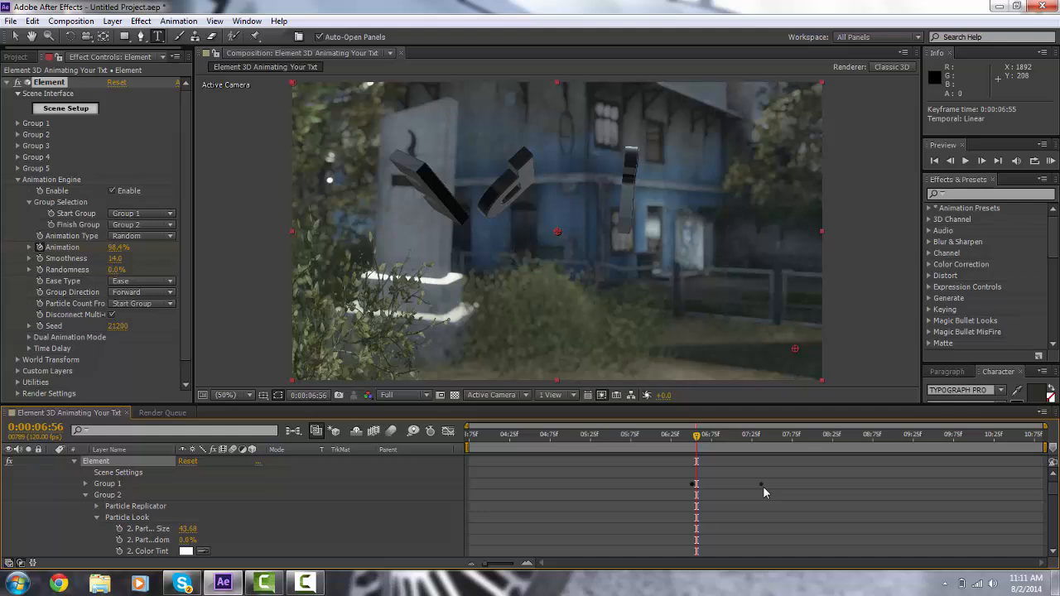
pyautogui.scroll(1, 763, 486)
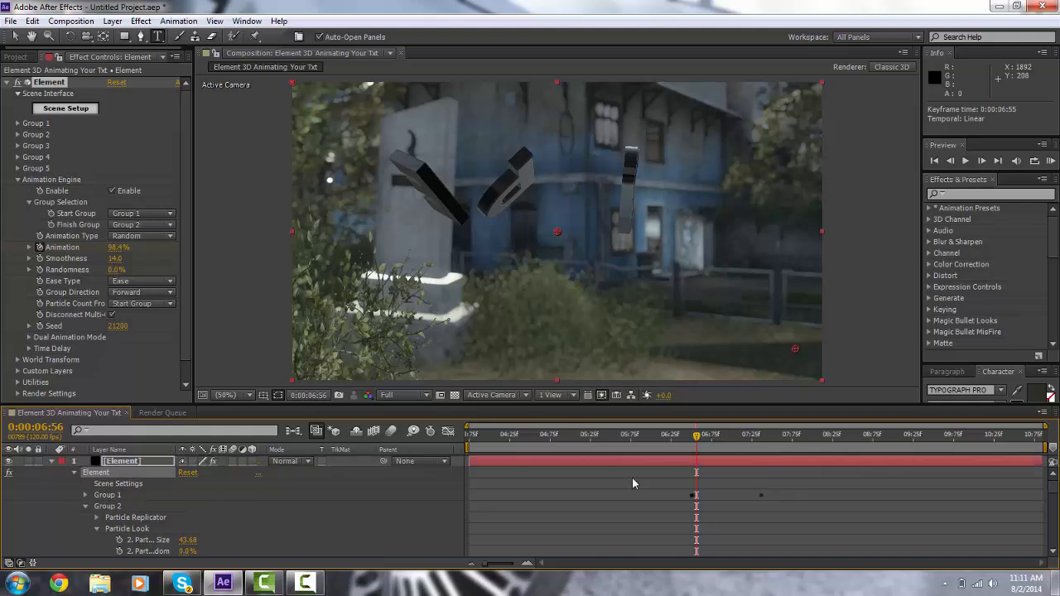
pyautogui.click(96, 518)
pyautogui.scroll(-5, 95, 523)
pyautogui.scroll(-8, 342, 543)
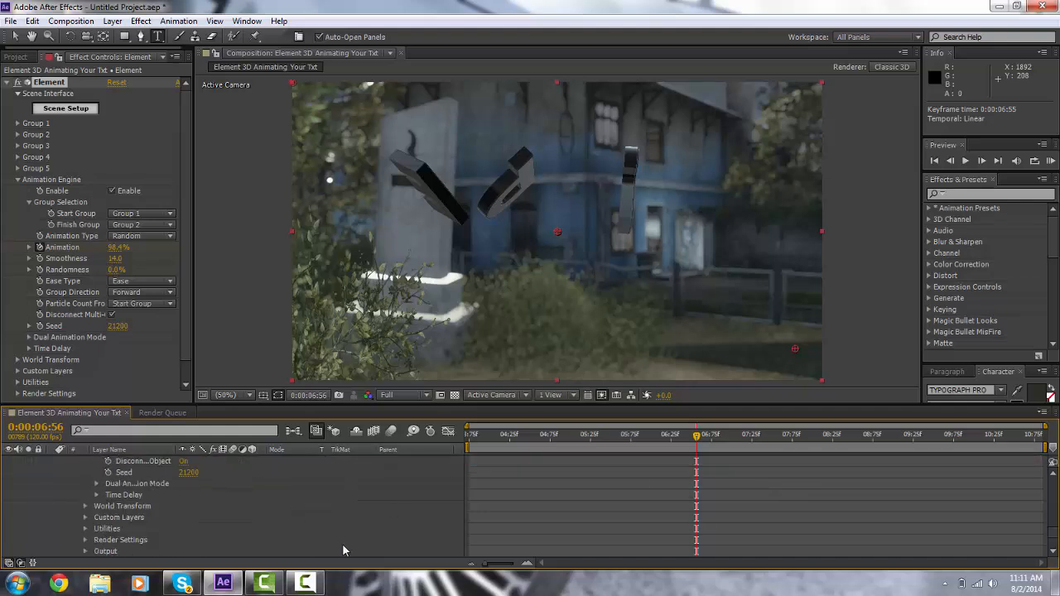
# Step: Examine the Element layer's properties in the timeline and scrub to 0:00:07:95
pyautogui.scroll(3, 342, 545)
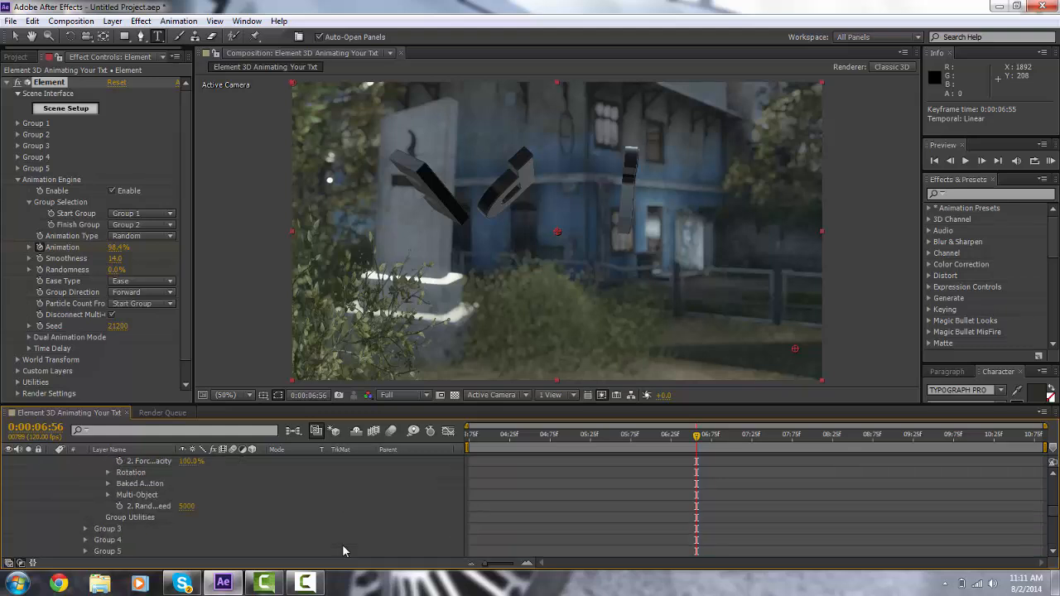
pyautogui.click(107, 495)
pyautogui.scroll(-6, 243, 503)
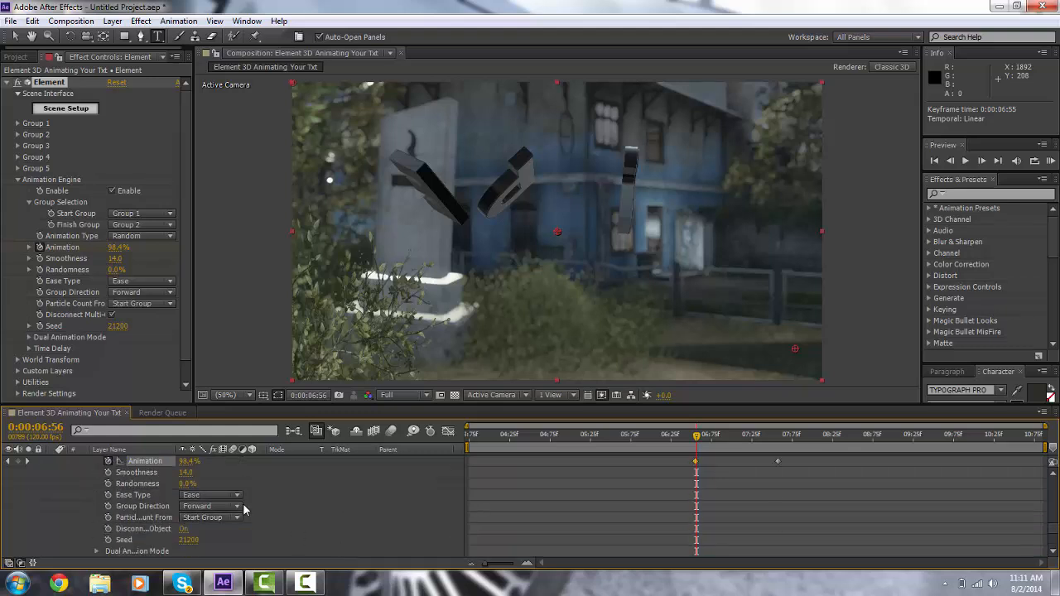
pyautogui.scroll(4, 242, 502)
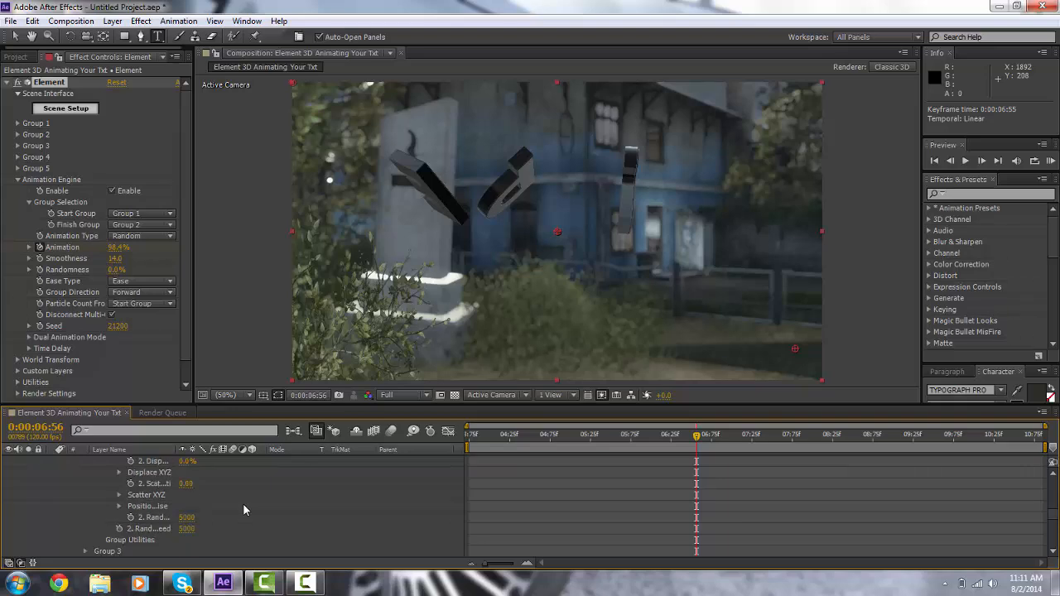
pyautogui.scroll(-2, 243, 503)
pyautogui.scroll(-8, 243, 502)
pyautogui.scroll(5, 310, 468)
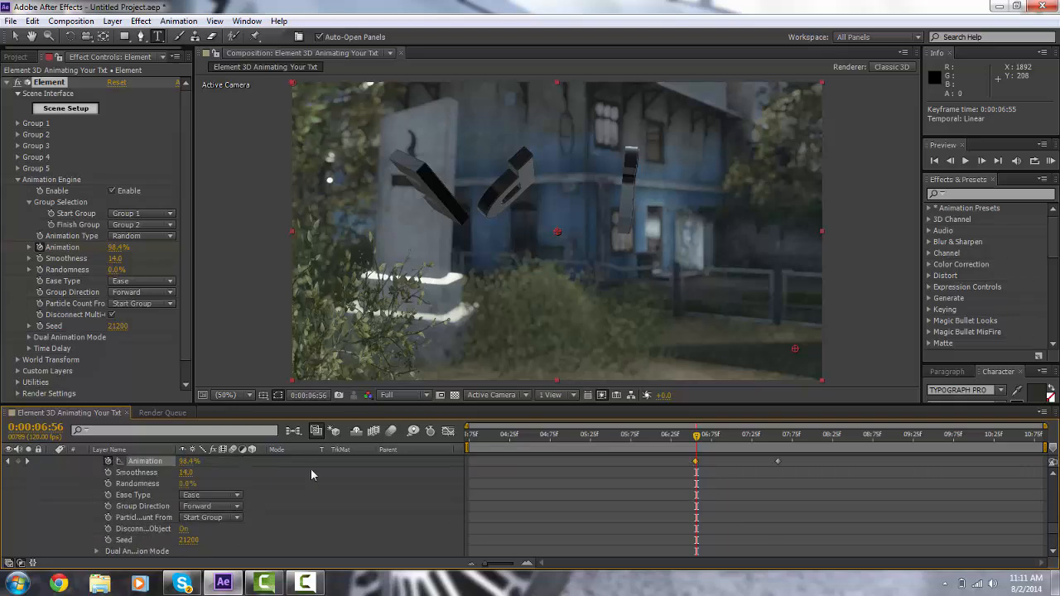
pyautogui.moveTo(692, 447); pyautogui.dragTo(810, 461)
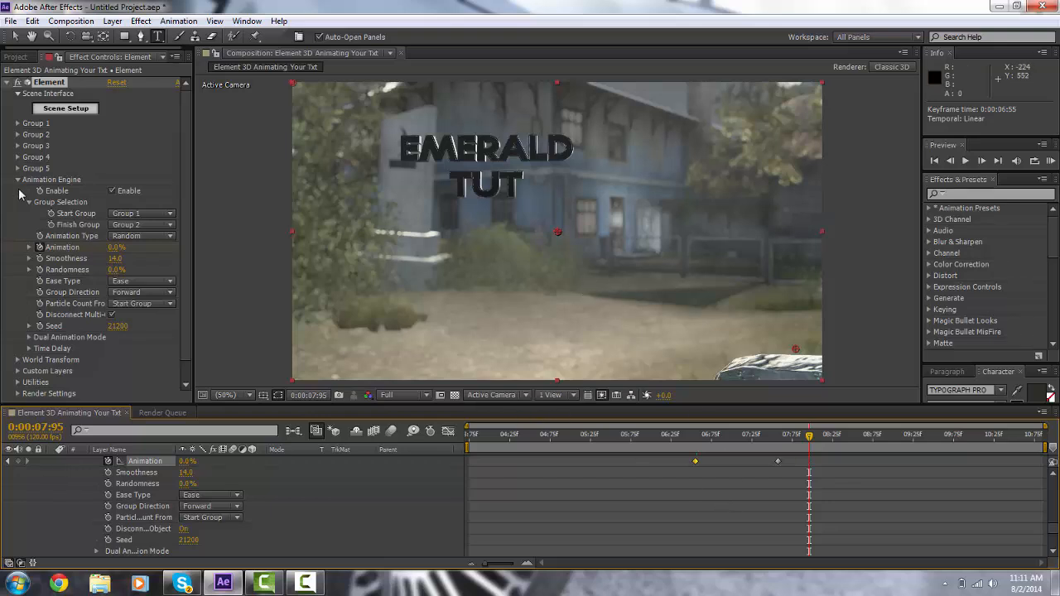
# Step: Open Scene Setup and apply the Studio_blurred environment map
pyautogui.click(17, 181)
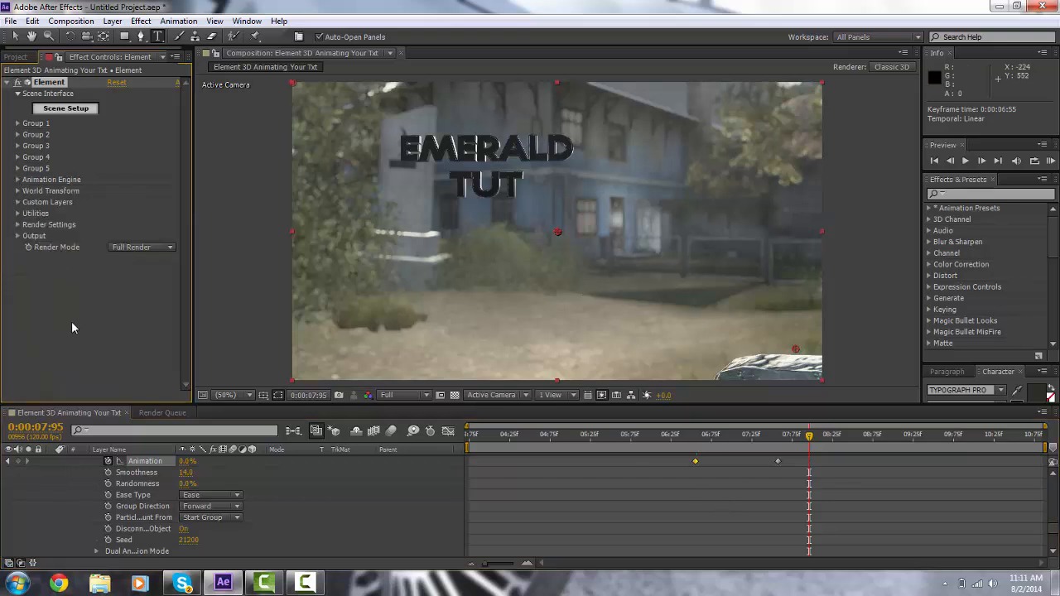
pyautogui.click(18, 226)
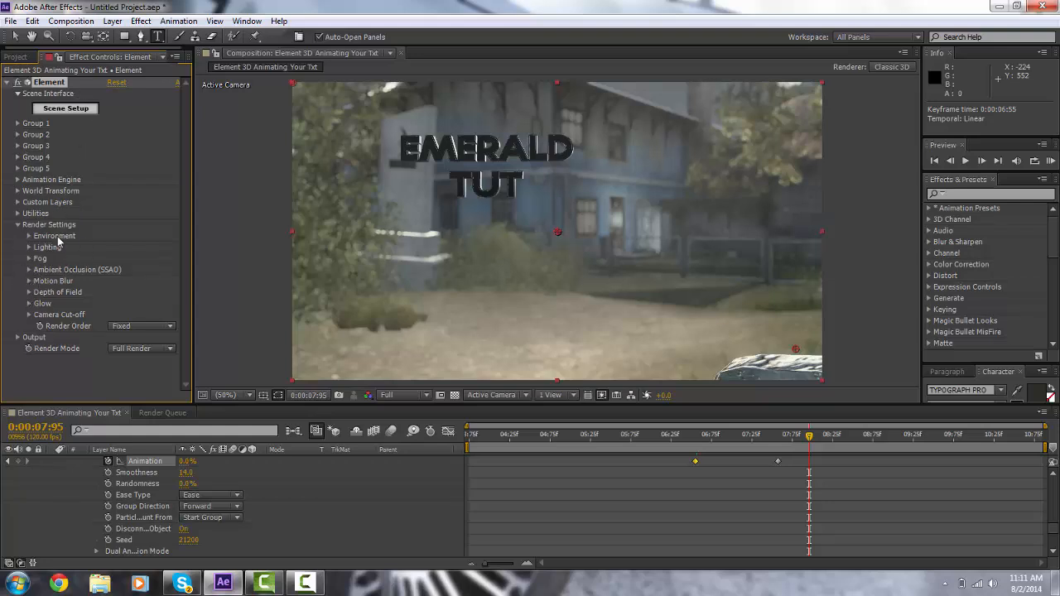
pyautogui.click(86, 108)
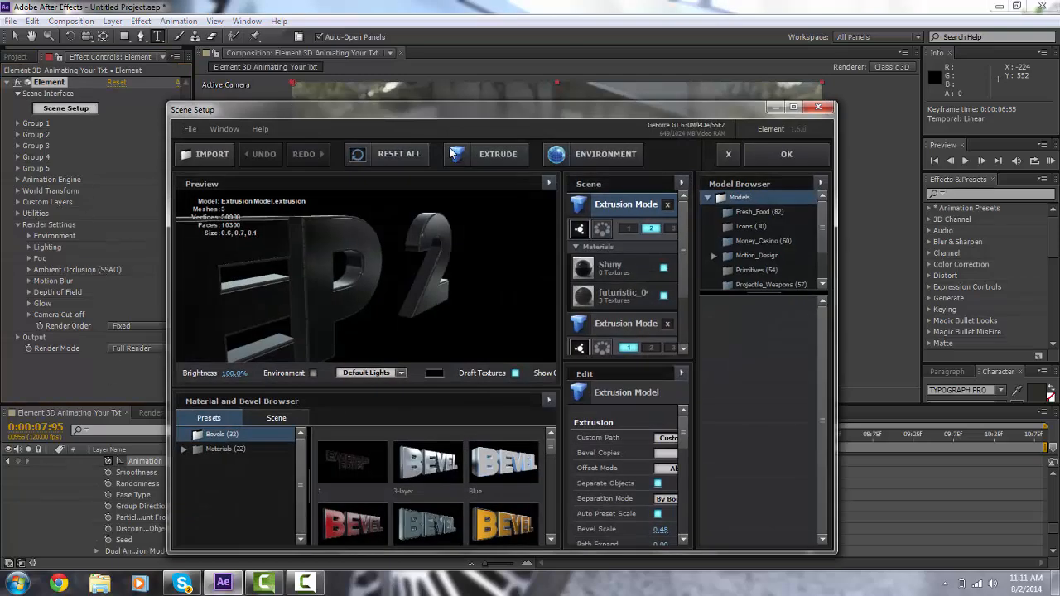
pyautogui.click(595, 154)
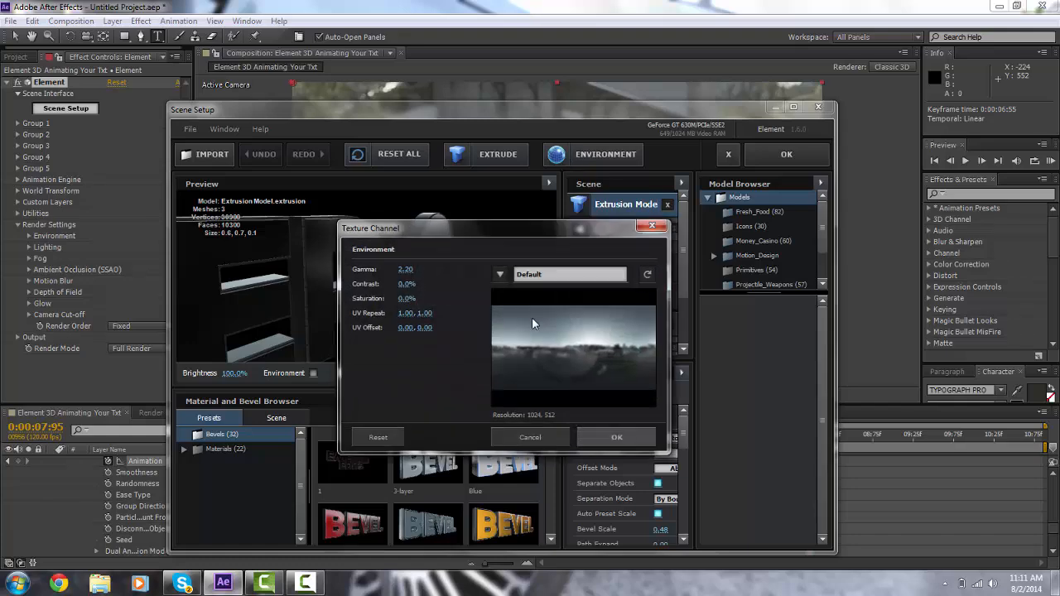
pyautogui.click(500, 274)
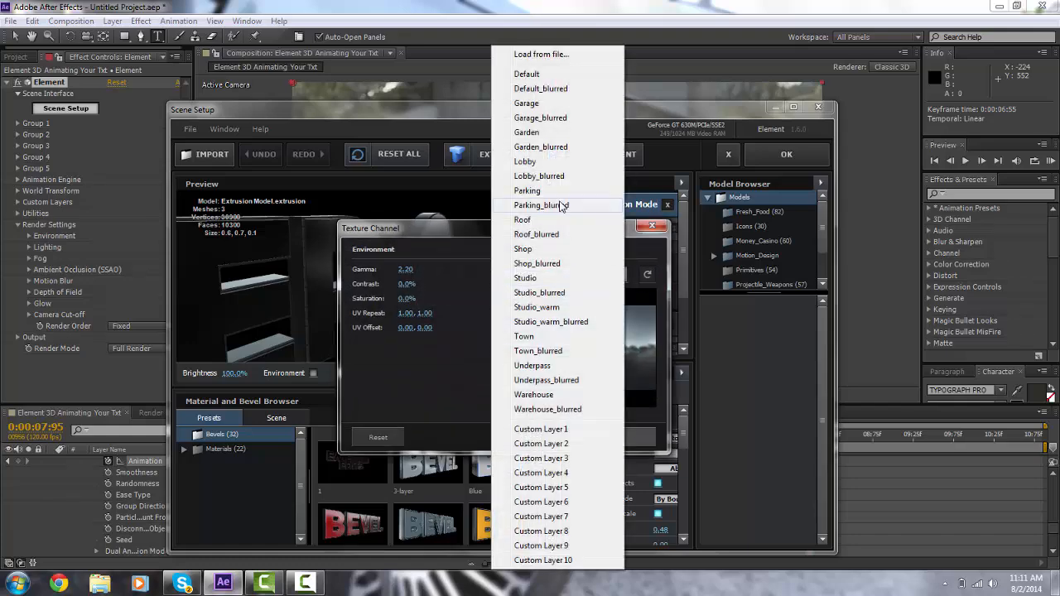
pyautogui.click(540, 292)
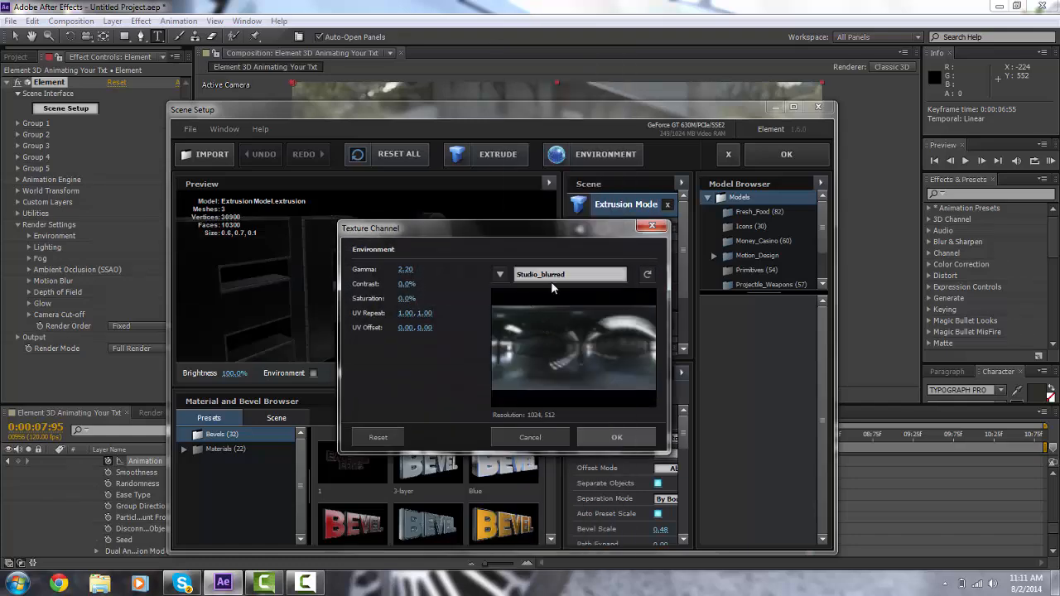
pyautogui.click(639, 439)
pyautogui.moveTo(453, 289); pyautogui.dragTo(372, 289)
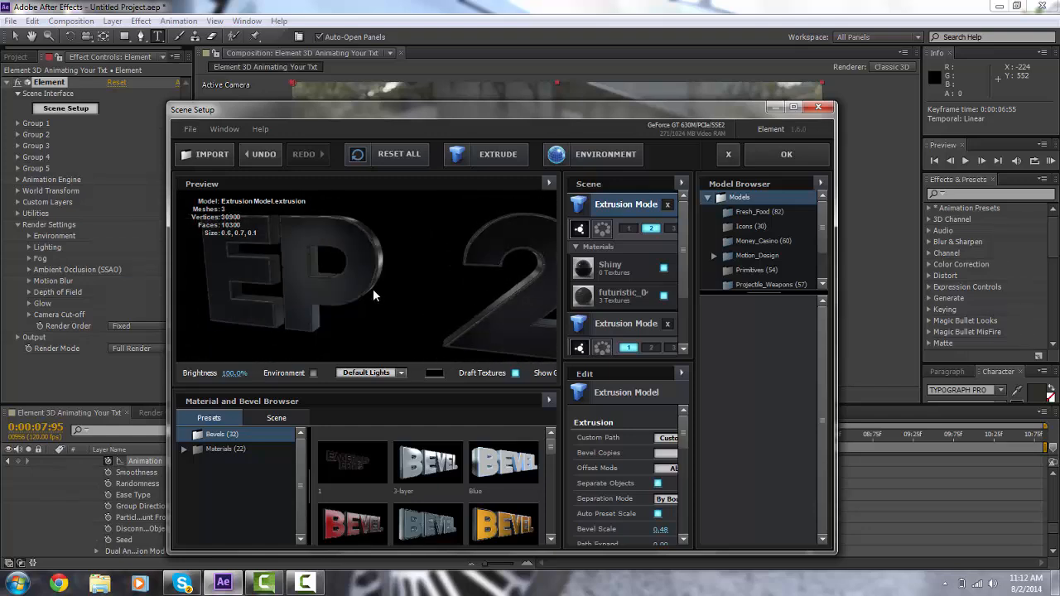
# Step: Switch the environment map to Studio_warm_blurred and close Scene Setup
pyautogui.click(584, 155)
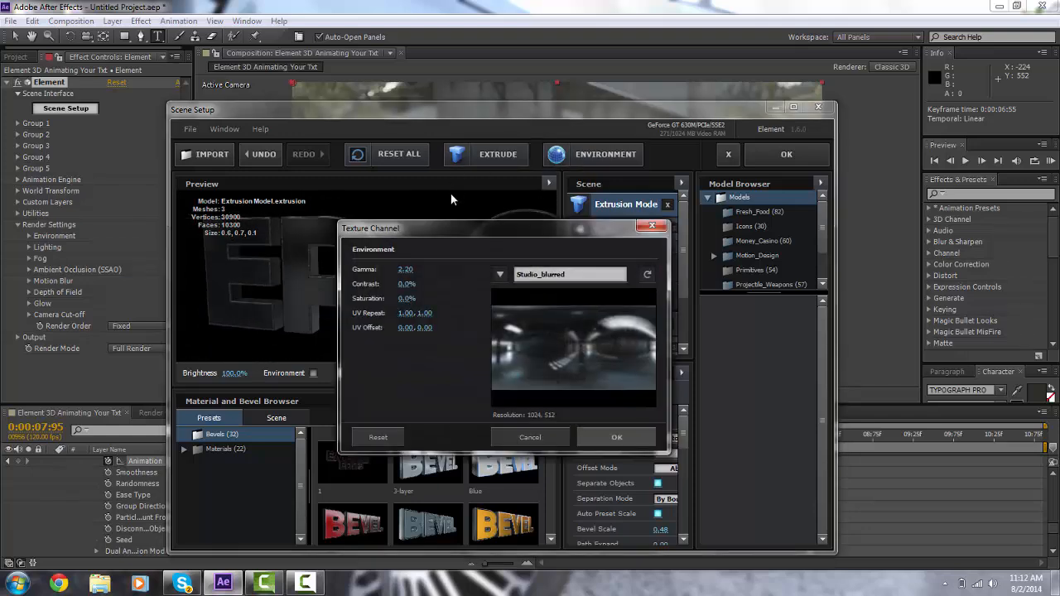
pyautogui.click(501, 272)
pyautogui.click(536, 322)
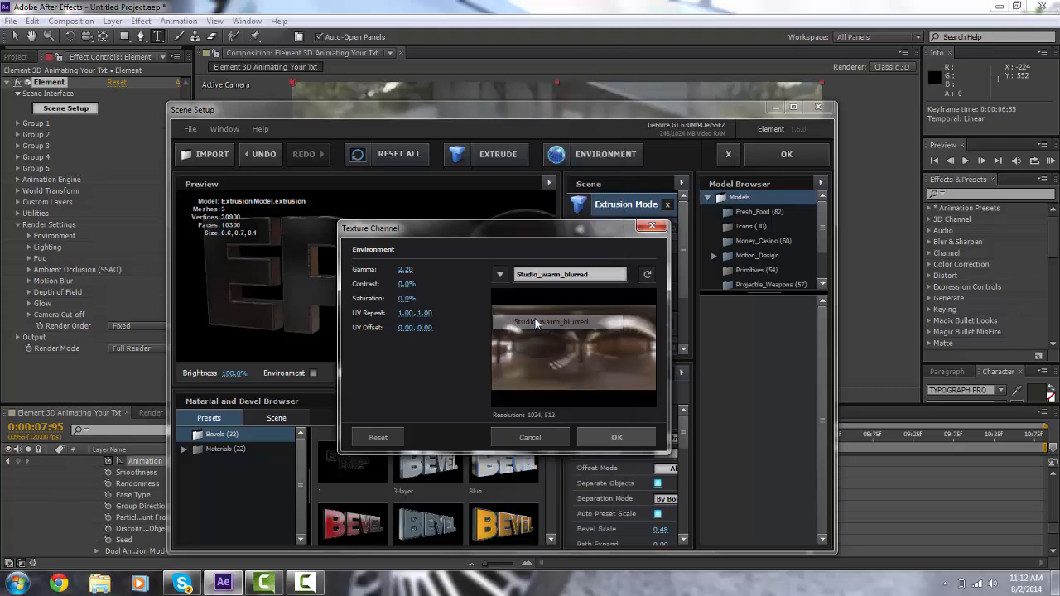
pyautogui.click(612, 434)
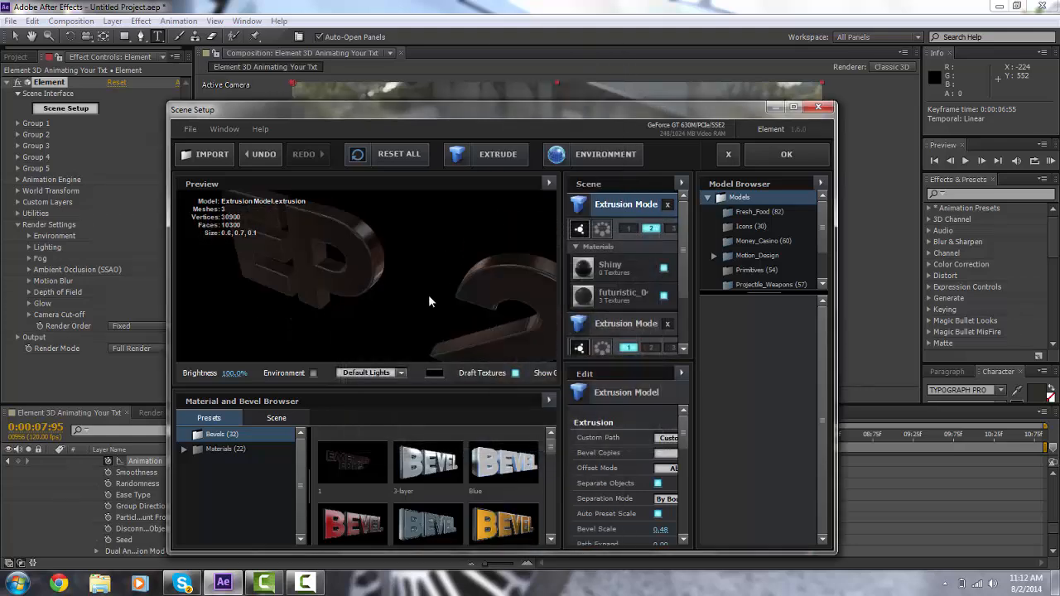
pyautogui.moveTo(429, 295); pyautogui.dragTo(513, 218)
pyautogui.click(761, 160)
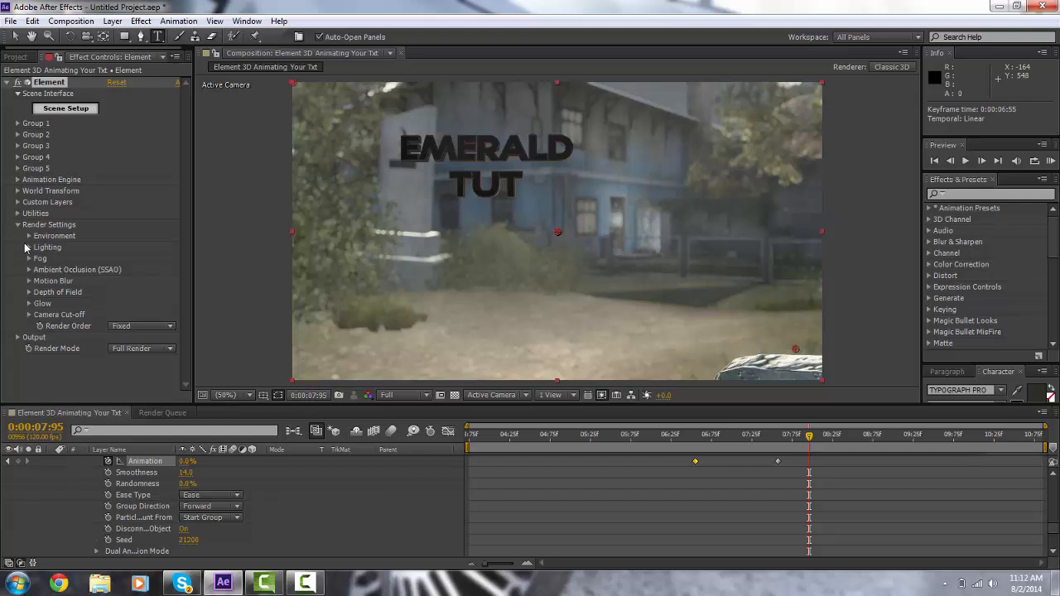
# Step: Enable Glow in the render settings and set Glow From to Luminance
pyautogui.click(30, 307)
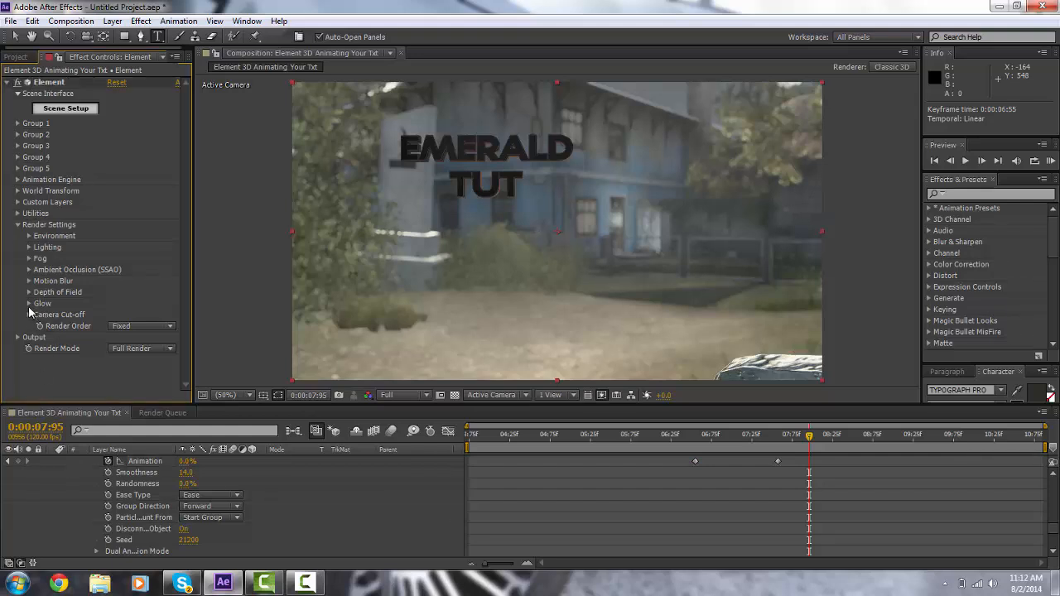
pyautogui.scroll(-2, 31, 313)
pyautogui.click(112, 239)
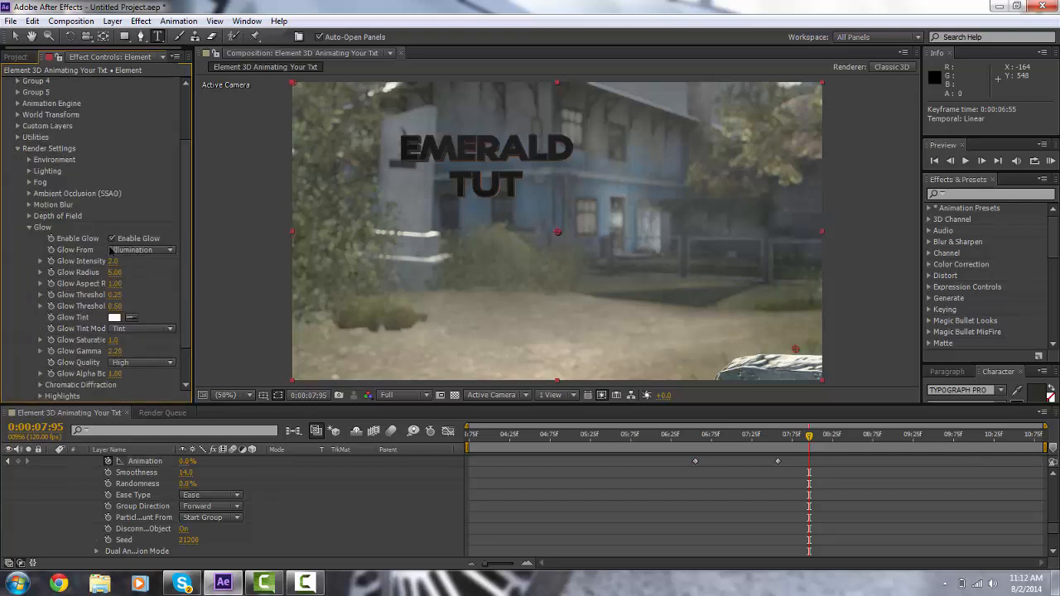
pyautogui.click(130, 250)
pyautogui.click(141, 262)
# Step: Try raising Glow Intensity to 17.0, then undo the change
pyautogui.moveTo(114, 262); pyautogui.dragTo(124, 261)
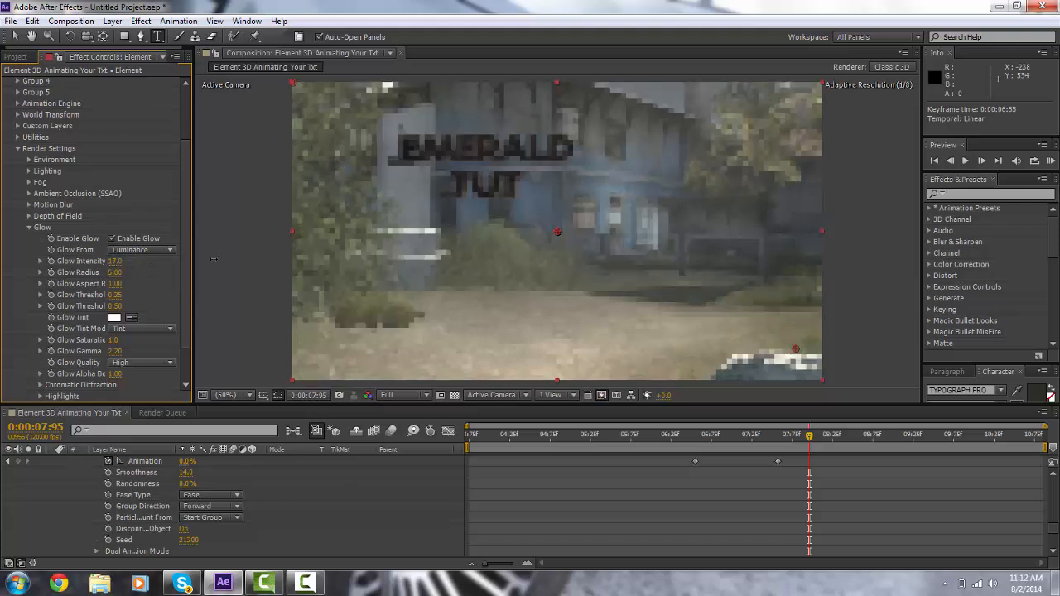
pyautogui.hotkey('ctrl', 'z')
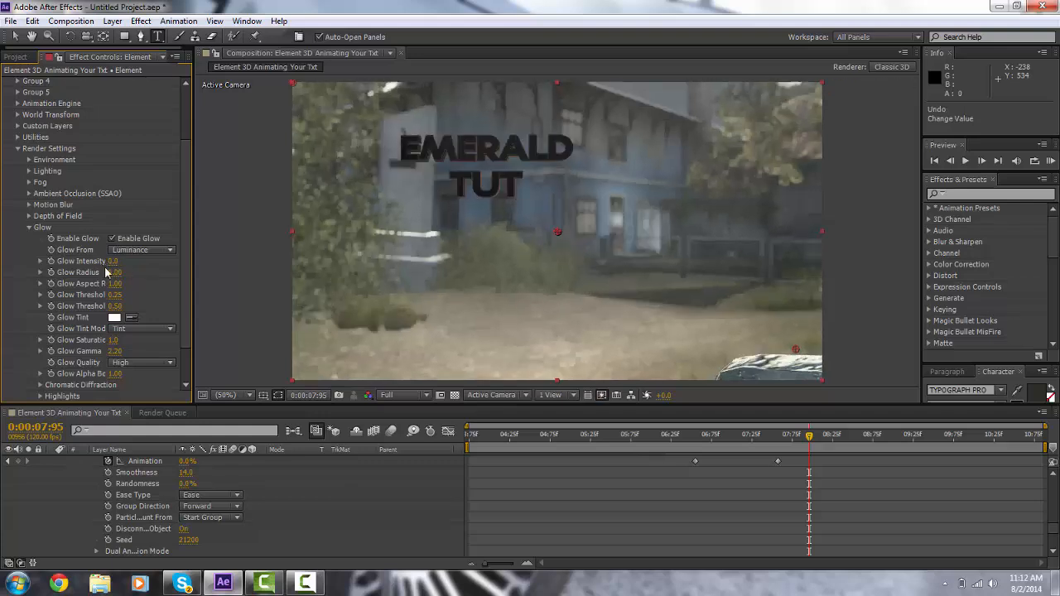
pyautogui.hotkey('ctrl', 'z')
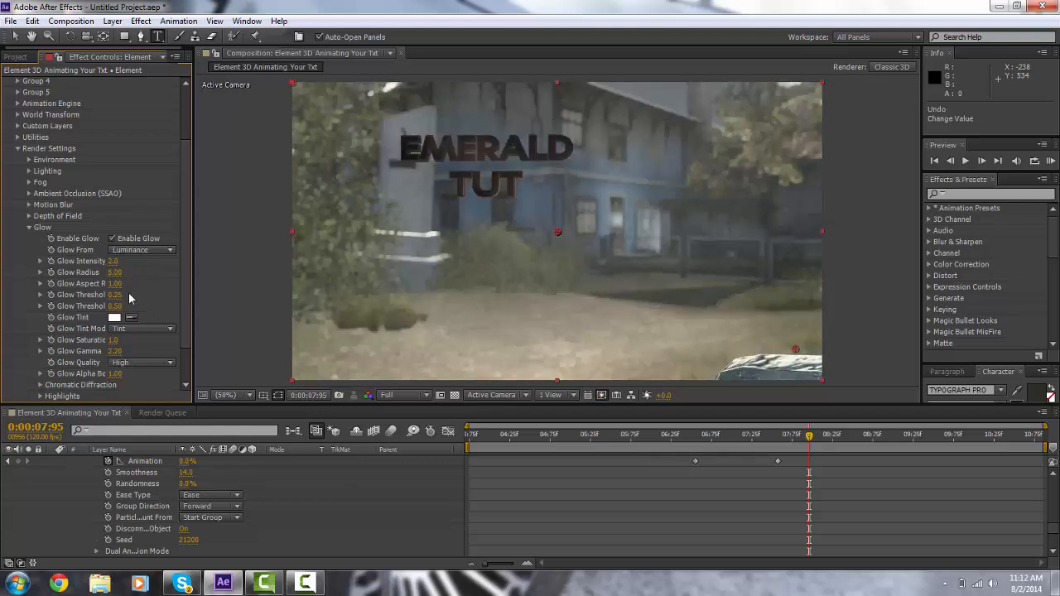
# Step: Set Chromatic Diffraction intensity to 100.0, spread to about 87.28 and soften to 1.0
pyautogui.scroll(-2, 54, 274)
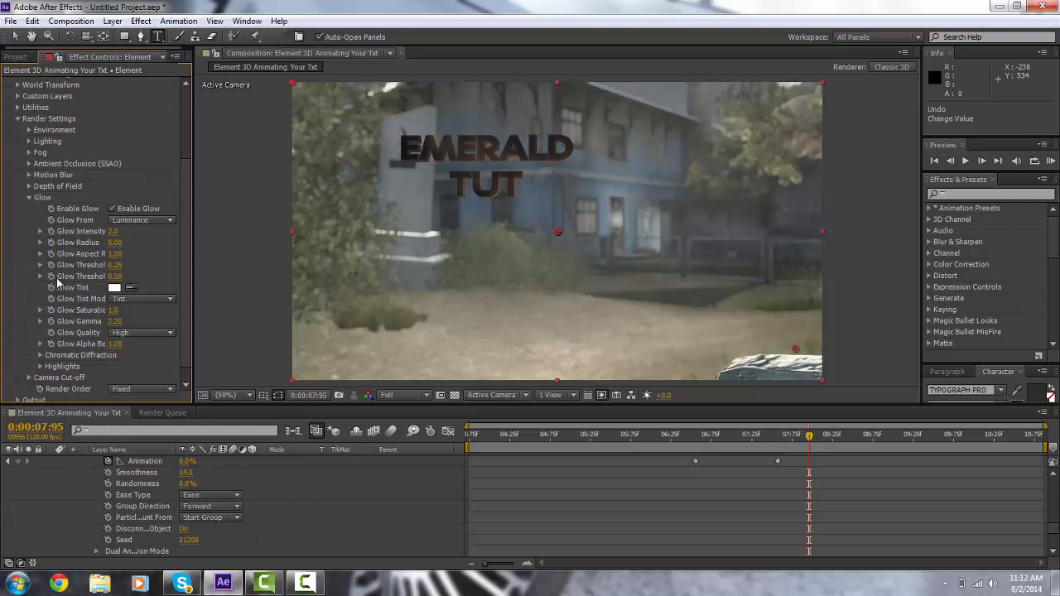
pyautogui.click(40, 340)
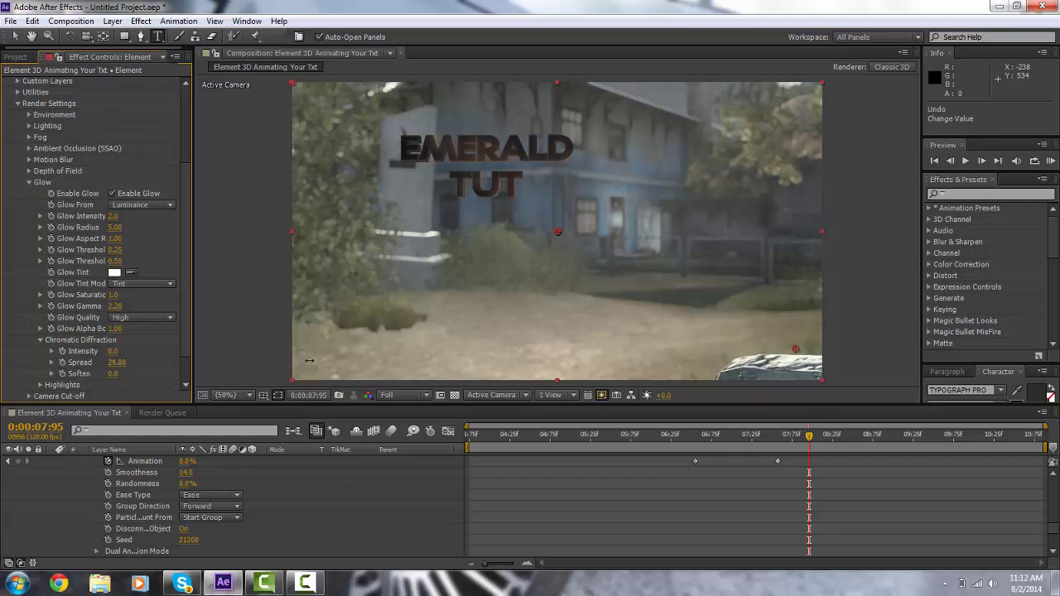
pyautogui.moveTo(116, 363); pyautogui.dragTo(311, 372)
pyautogui.moveTo(114, 351); pyautogui.dragTo(356, 361)
pyautogui.moveTo(553, 336); pyautogui.dragTo(560, 337)
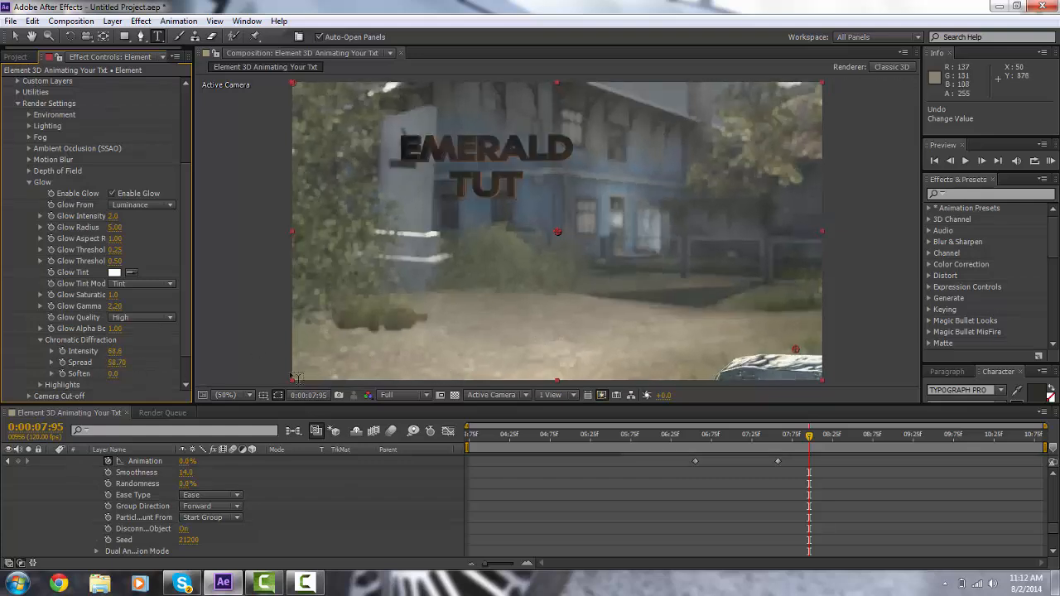
pyautogui.moveTo(113, 374); pyautogui.dragTo(210, 368)
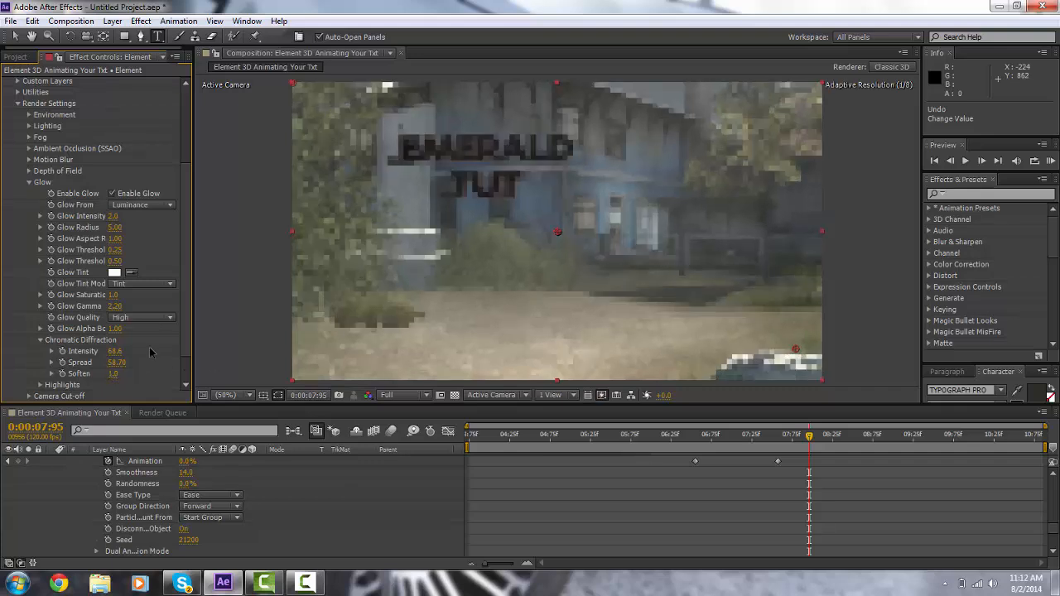
pyautogui.moveTo(113, 352); pyautogui.dragTo(288, 320)
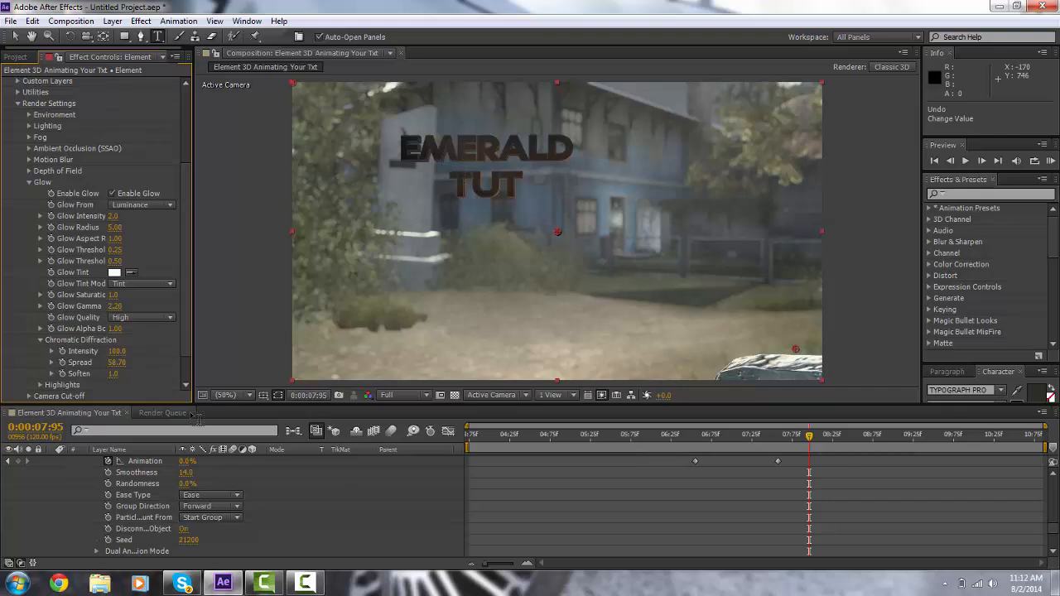
pyautogui.moveTo(116, 362); pyautogui.dragTo(277, 374)
# Step: At 0:00:07:03, set the Output polygon mode to Wireframe
pyautogui.moveTo(723, 434)
pyautogui.mouseDown()
pyautogui.moveTo(748, 437)
pyautogui.moveTo(735, 439)
pyautogui.mouseUp()
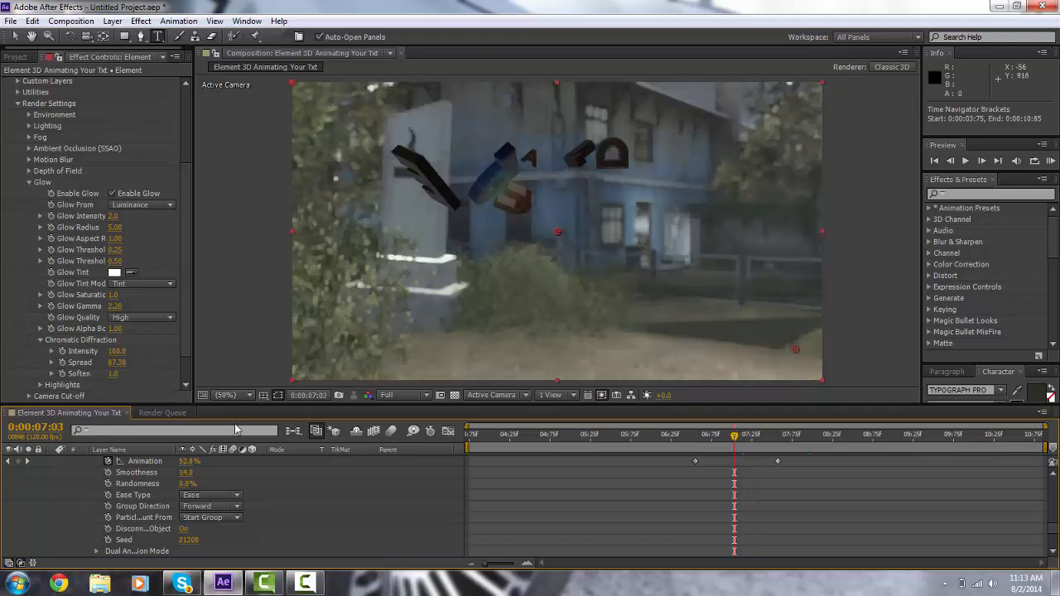
pyautogui.click(29, 182)
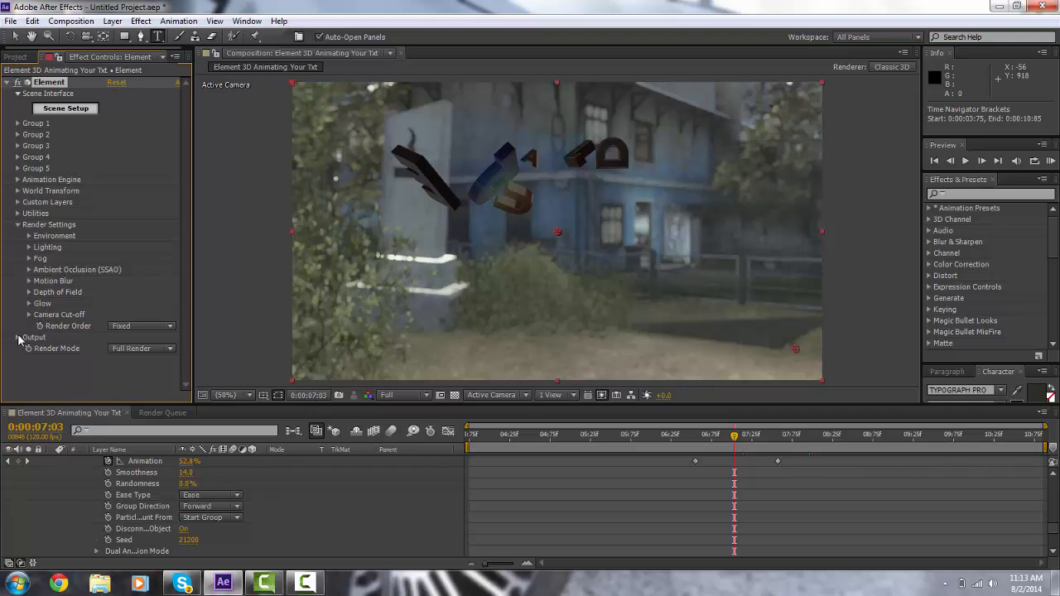
pyautogui.click(20, 338)
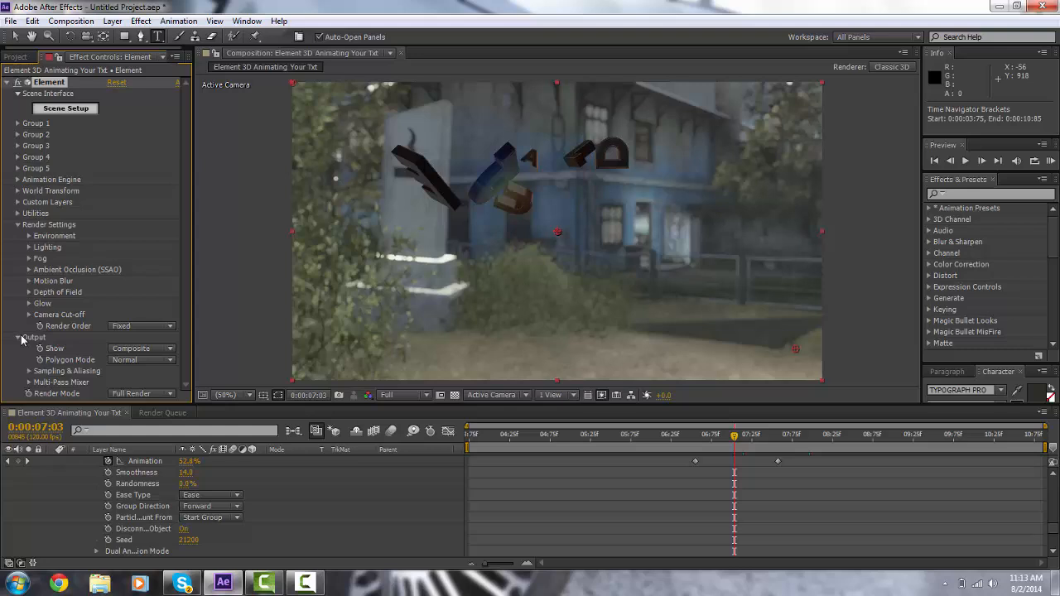
pyautogui.click(131, 361)
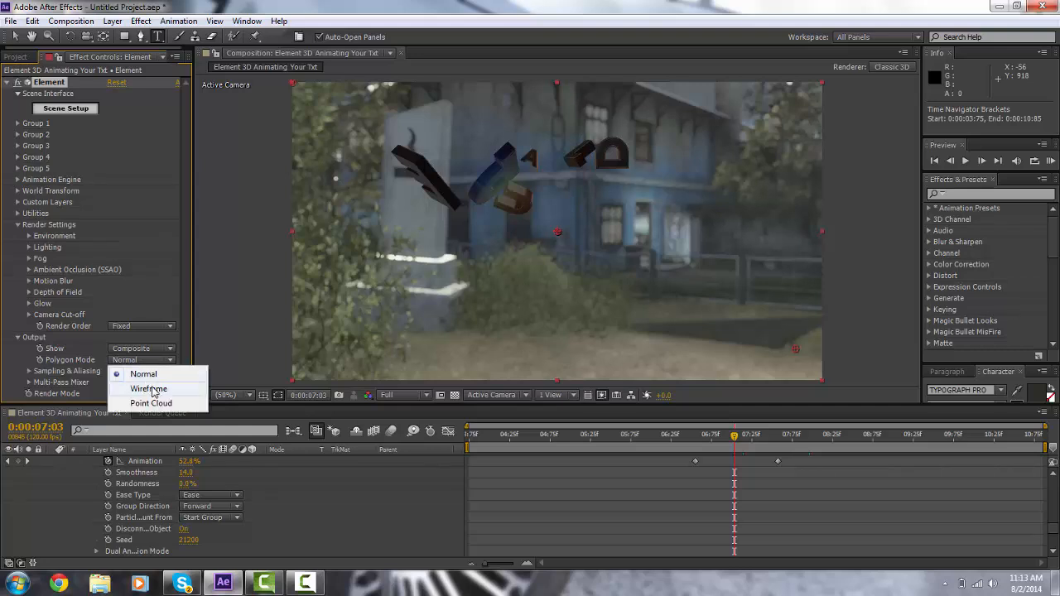
pyautogui.click(151, 390)
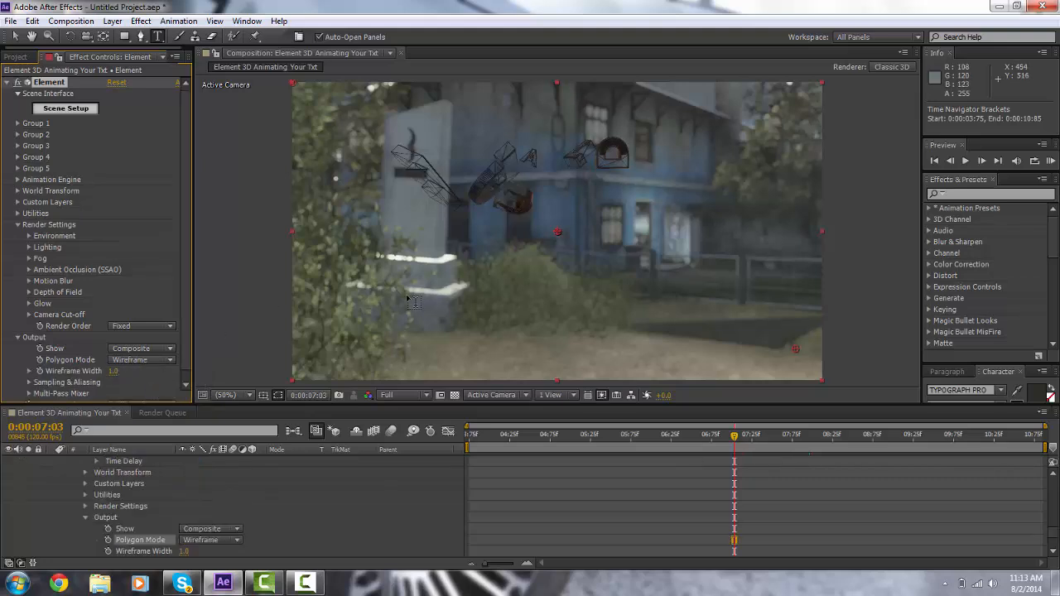
# Step: Try raising the wireframe width to 1.3, then set it back to 1.0 at 0:00:07:60
pyautogui.click(116, 372)
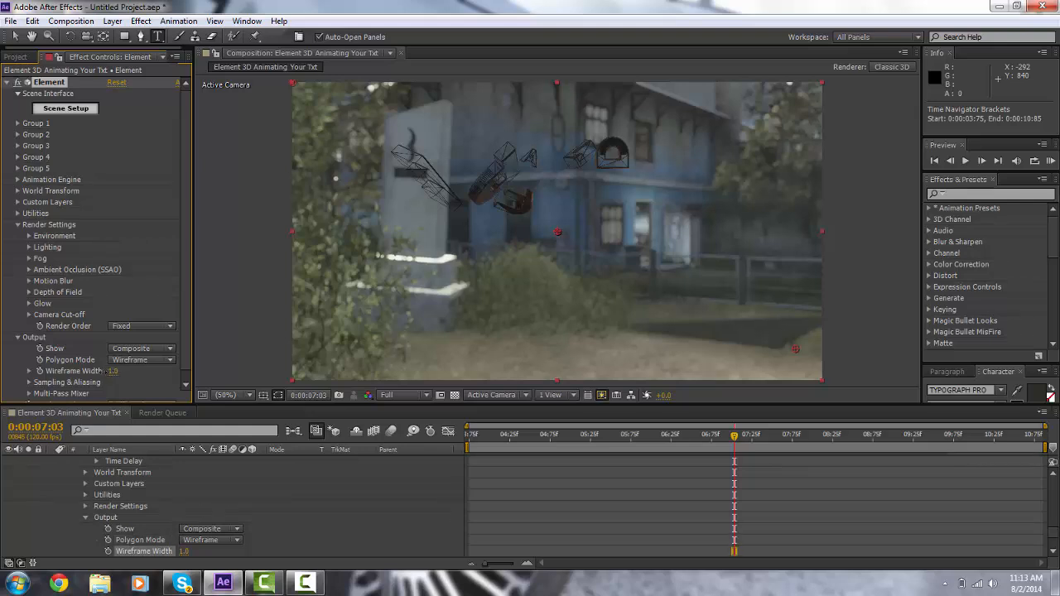
pyautogui.moveTo(110, 379); pyautogui.dragTo(130, 379)
pyautogui.moveTo(752, 454); pyautogui.dragTo(781, 442)
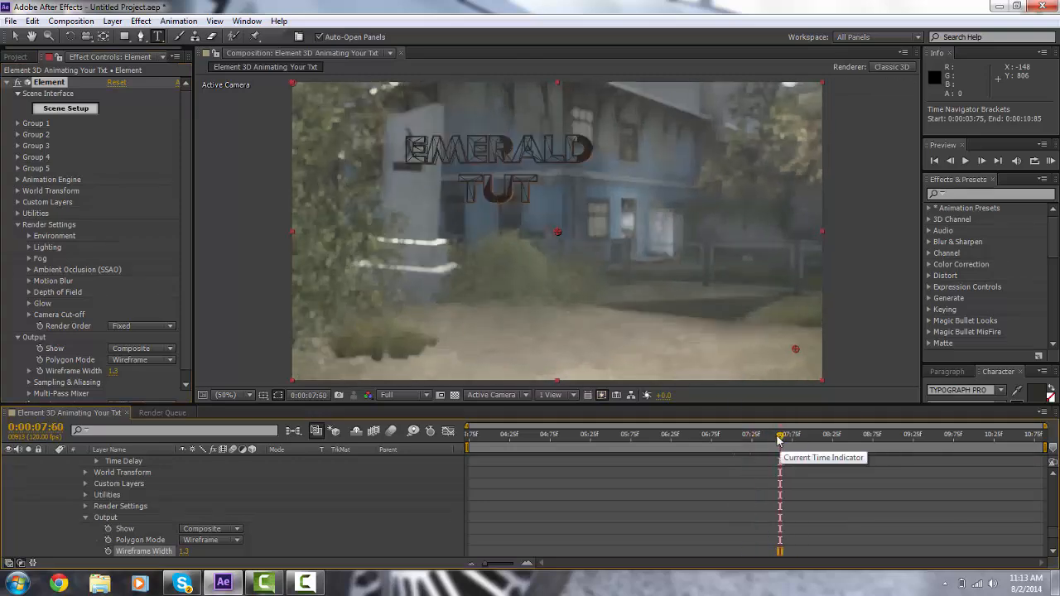
pyautogui.moveTo(115, 372); pyautogui.dragTo(40, 396)
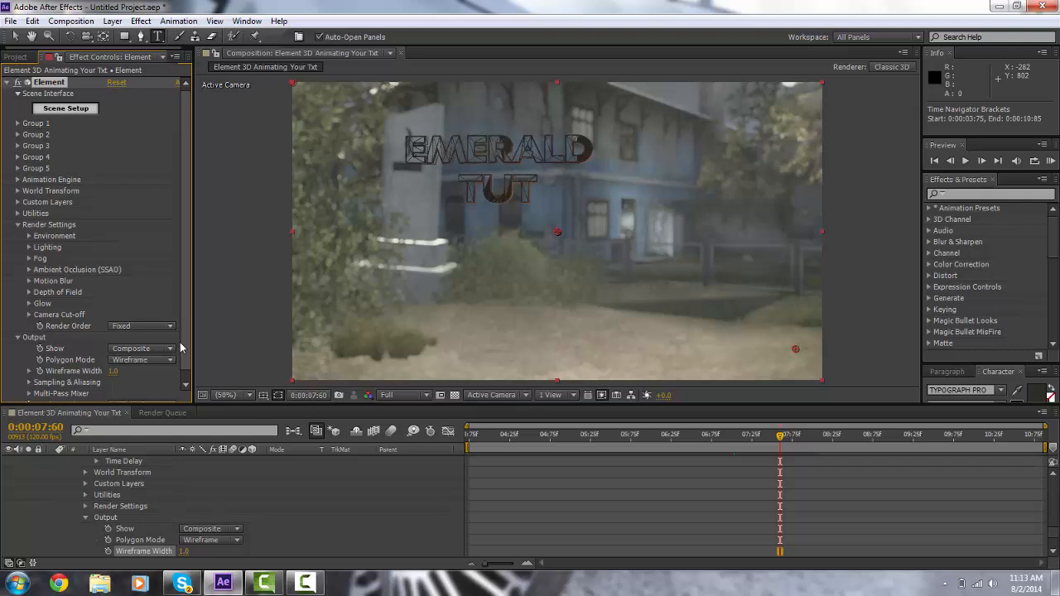
pyautogui.moveTo(186, 342); pyautogui.dragTo(187, 350)
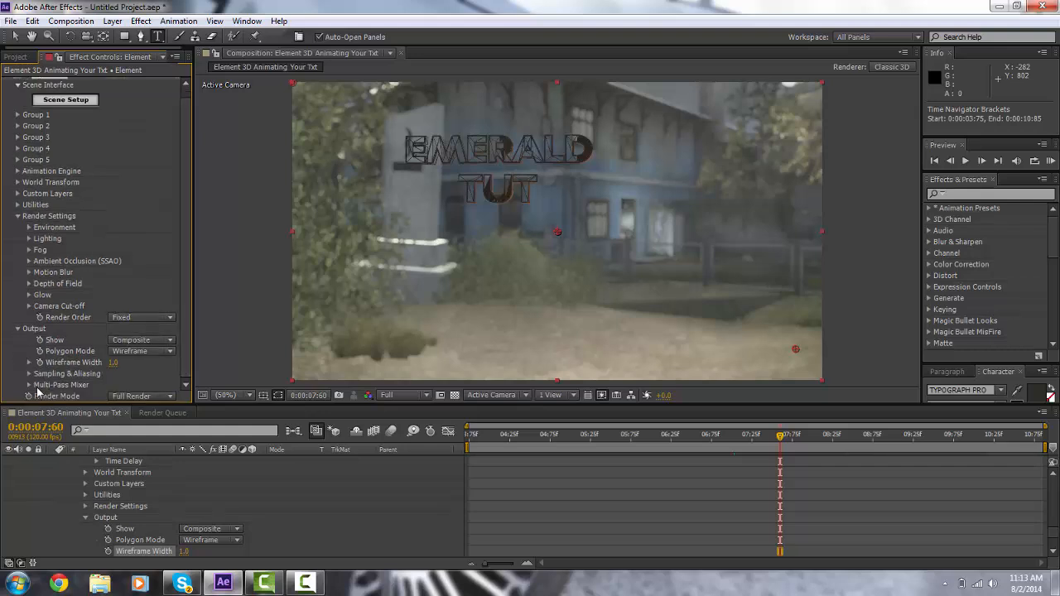
# Step: Set the Multi-Pass Mixer Diffuse to 1.80 and Specular to 1.72, then collapse the render settings
pyautogui.click(28, 385)
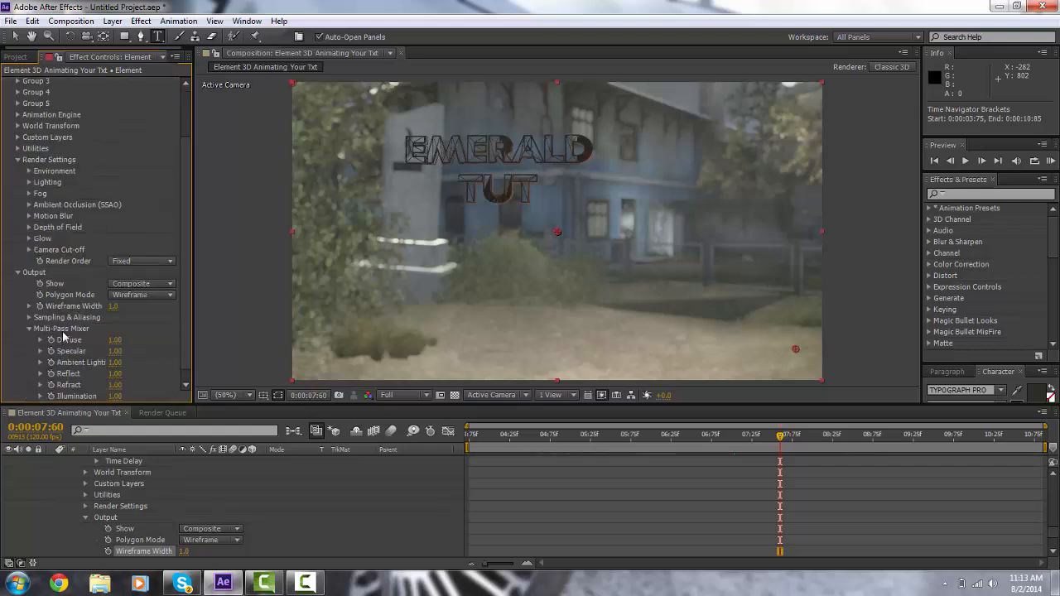
pyautogui.moveTo(116, 341); pyautogui.dragTo(155, 352)
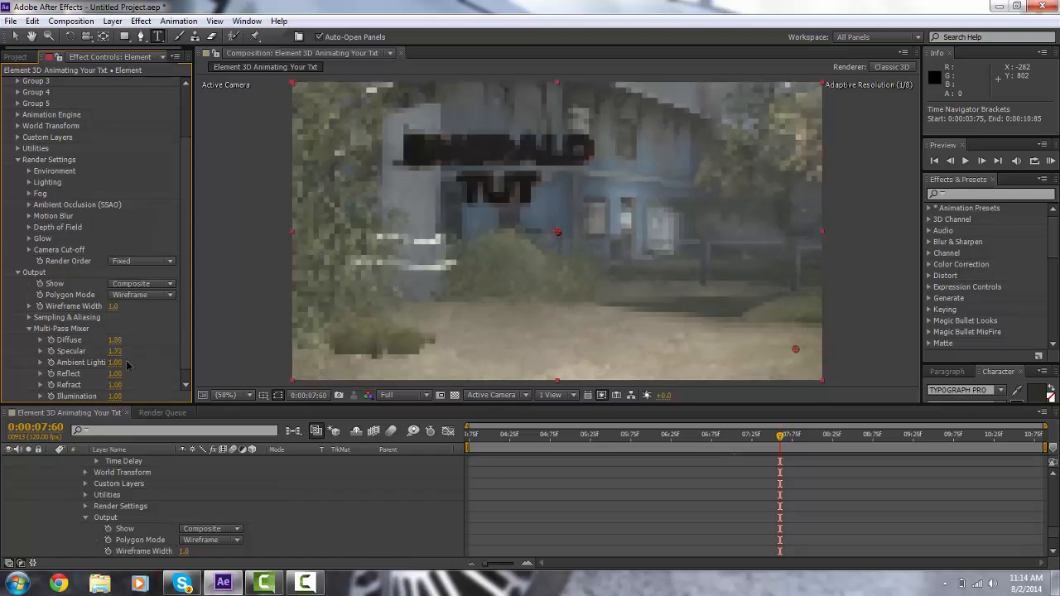
pyautogui.click(29, 329)
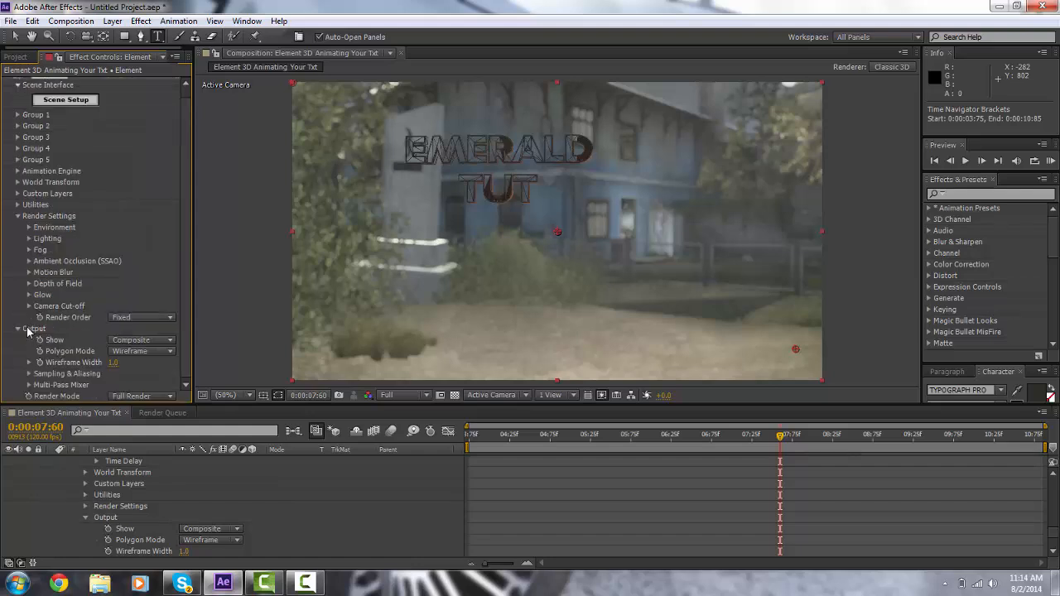
pyautogui.click(18, 216)
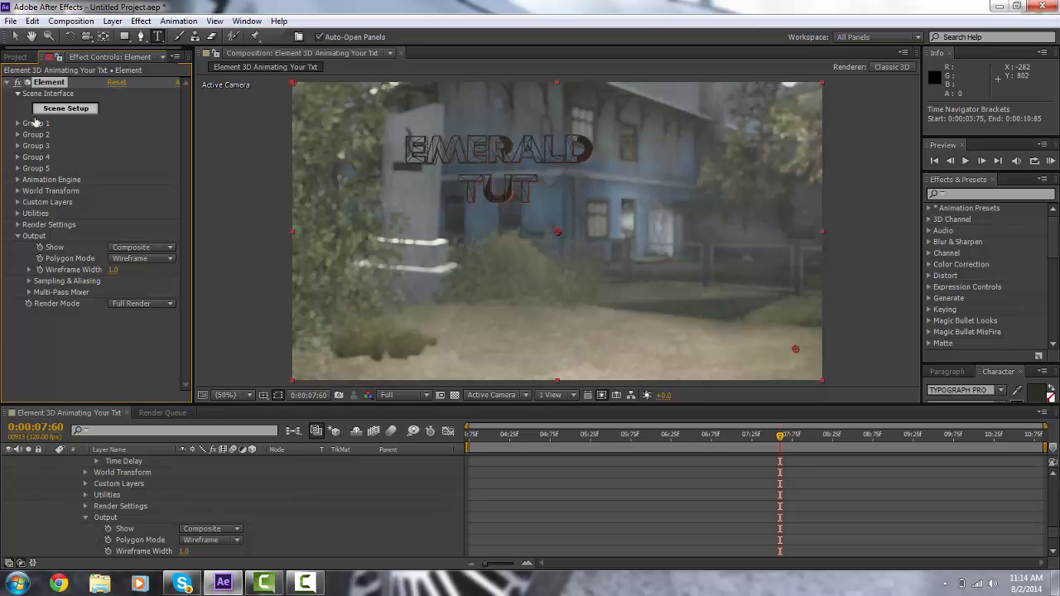
# Step: In Scene Setup, add the 25mm_group bullet model from the Projectile_Weapons folder to the scene
pyautogui.click(60, 114)
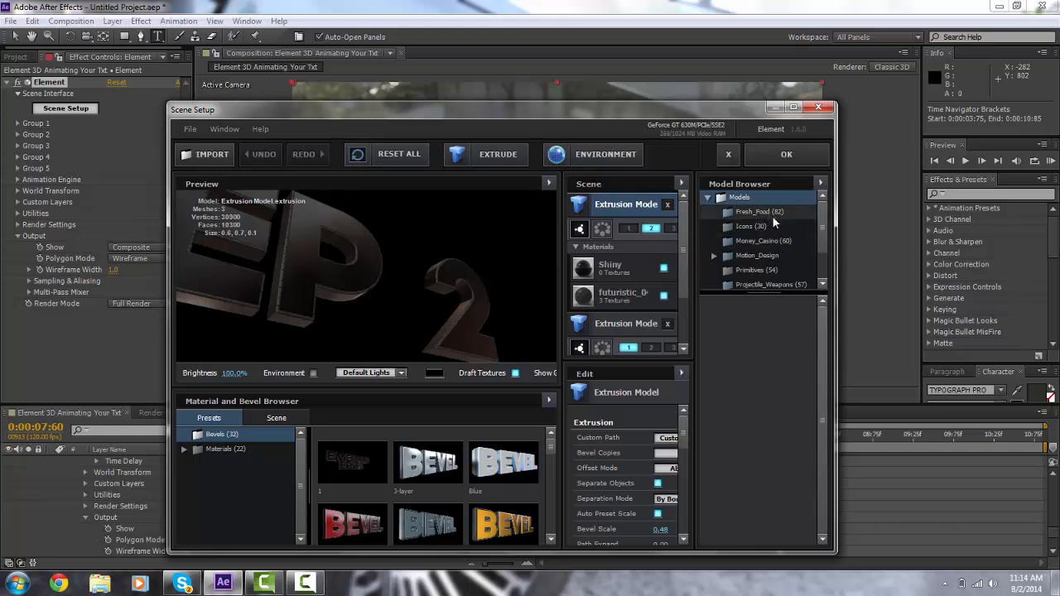
pyautogui.scroll(-3, 762, 224)
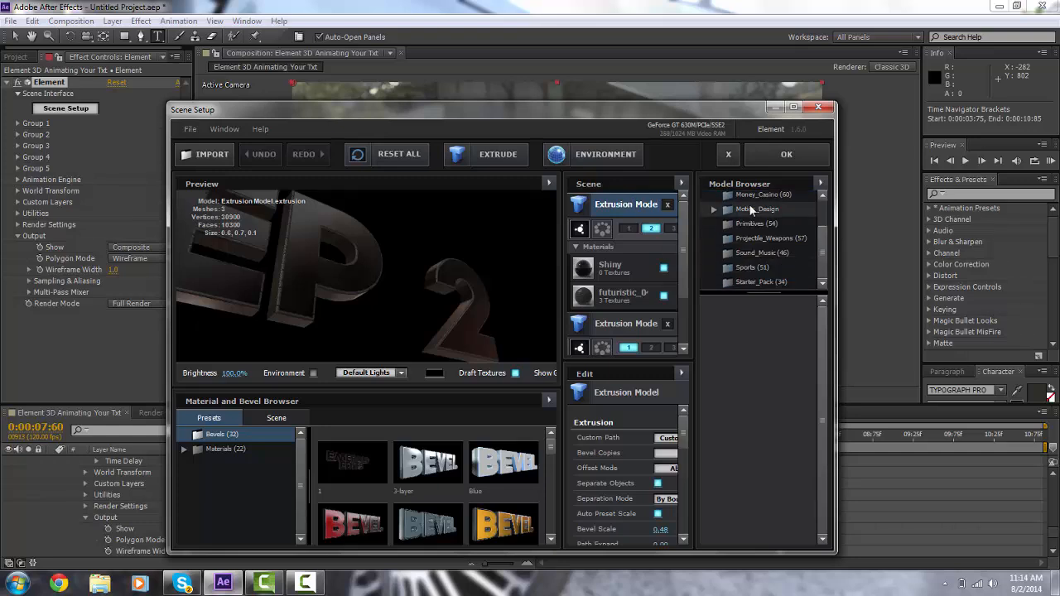
pyautogui.click(777, 237)
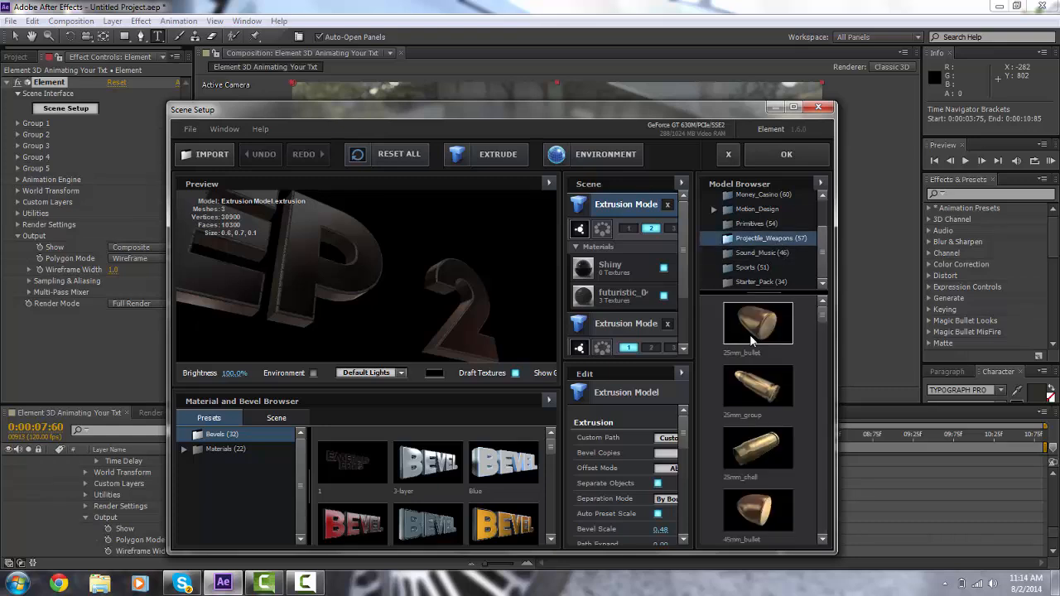
pyautogui.click(771, 396)
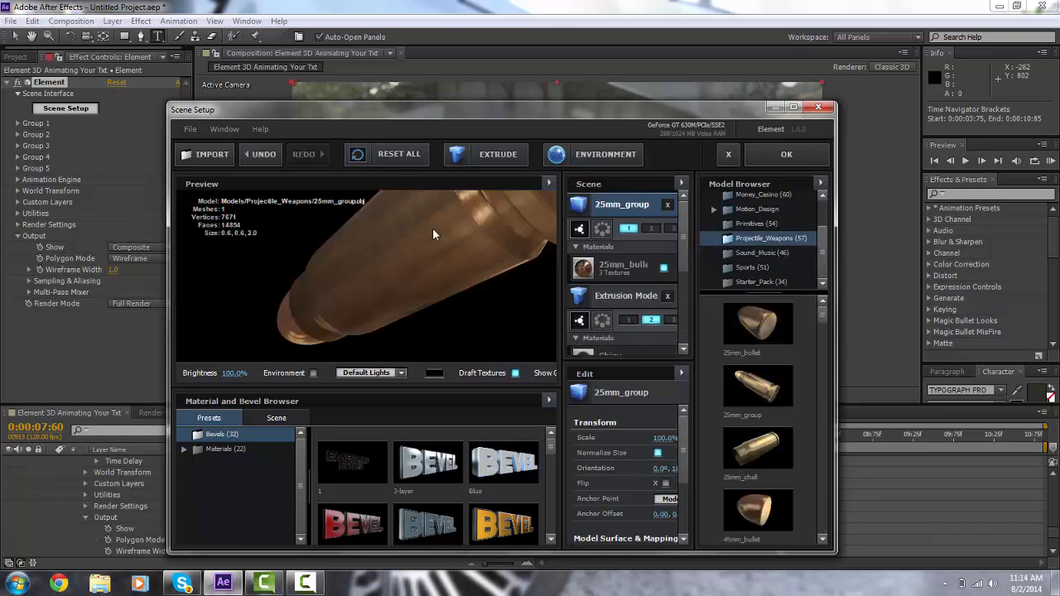
pyautogui.moveTo(453, 247); pyautogui.dragTo(483, 271)
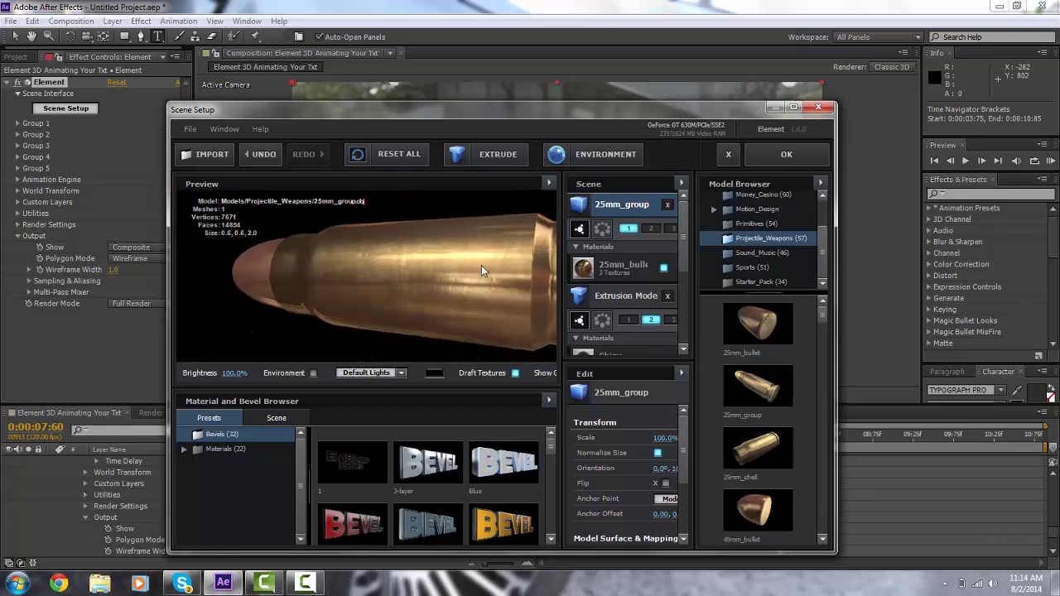
pyautogui.click(787, 154)
# Step: At 0:00:06:40, assign the 25mm_group bullet model to group 3 in Scene Setup
pyautogui.moveTo(705, 435); pyautogui.dragTo(684, 461)
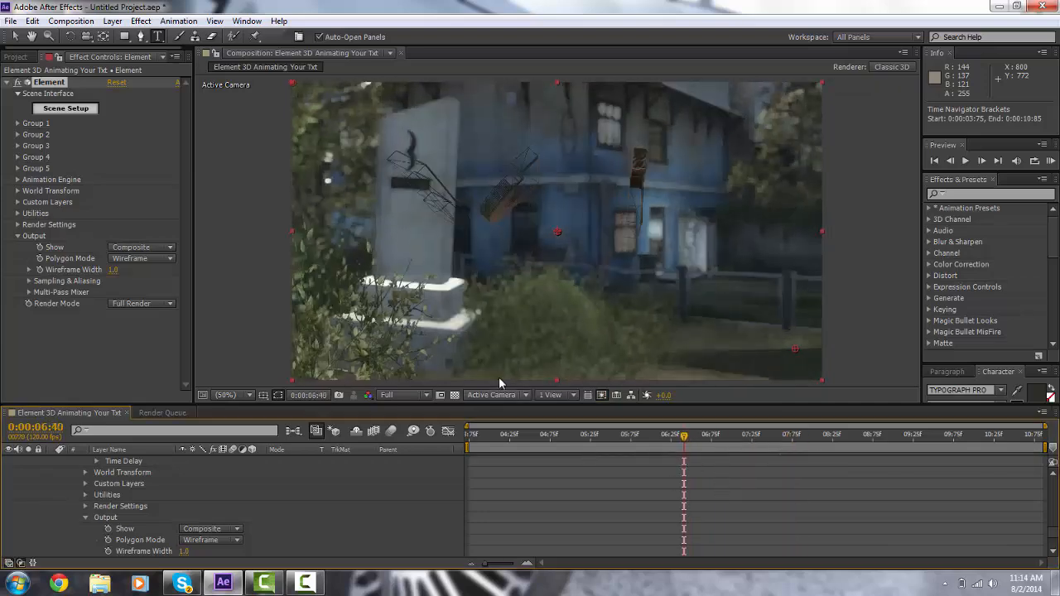
pyautogui.click(94, 109)
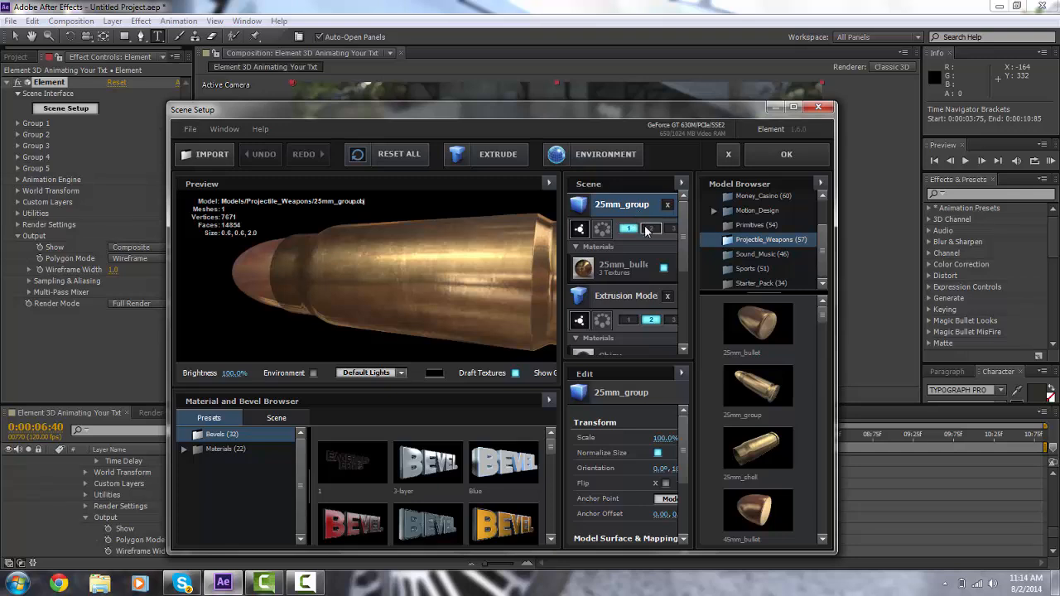
pyautogui.click(665, 228)
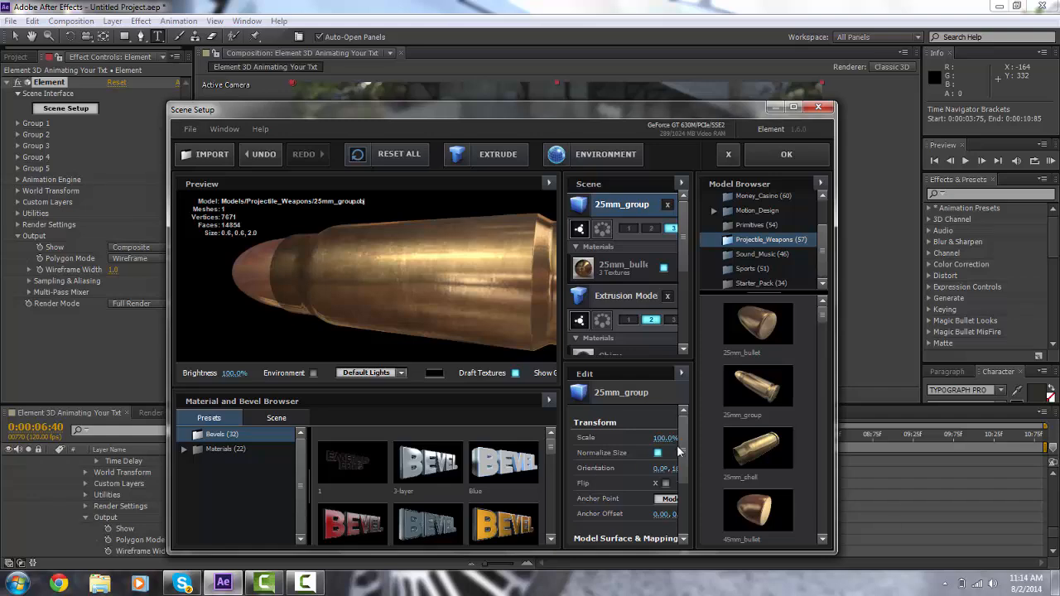
pyautogui.click(786, 154)
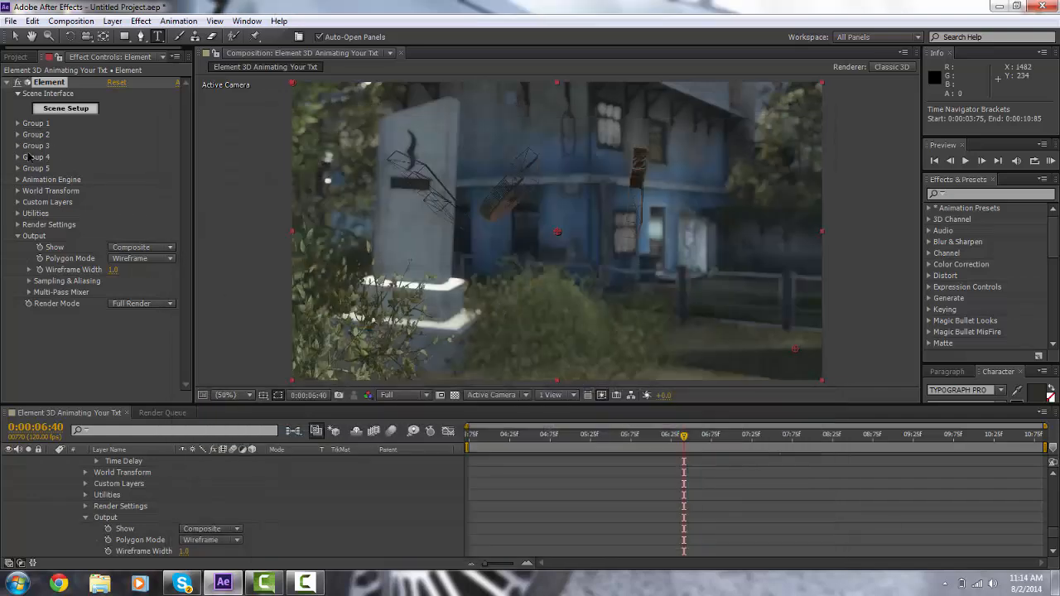
# Step: Set Group 3's Particle Look particle size to 14.56
pyautogui.click(17, 146)
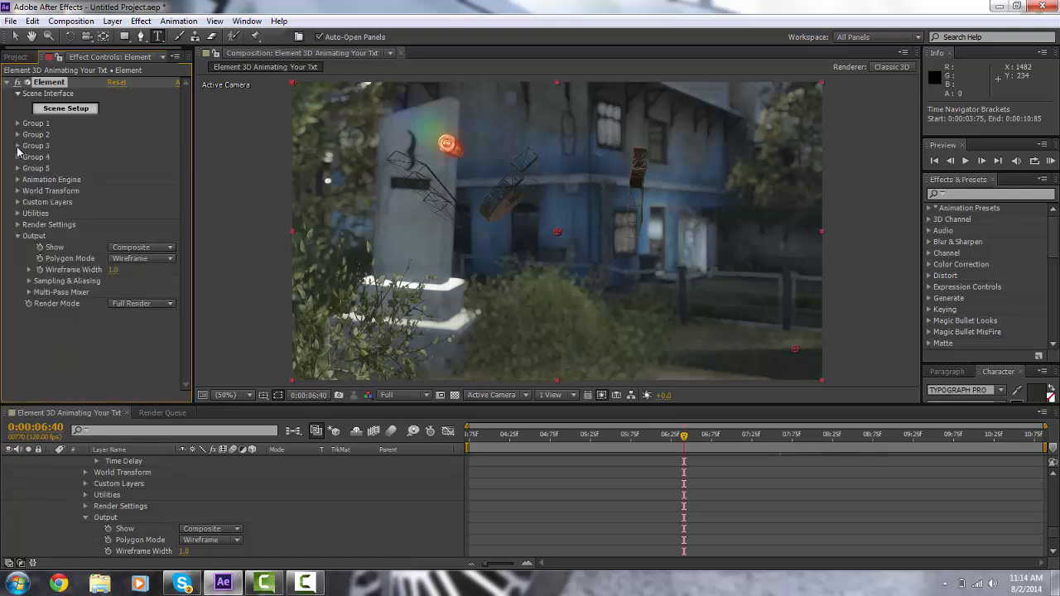
pyautogui.click(30, 169)
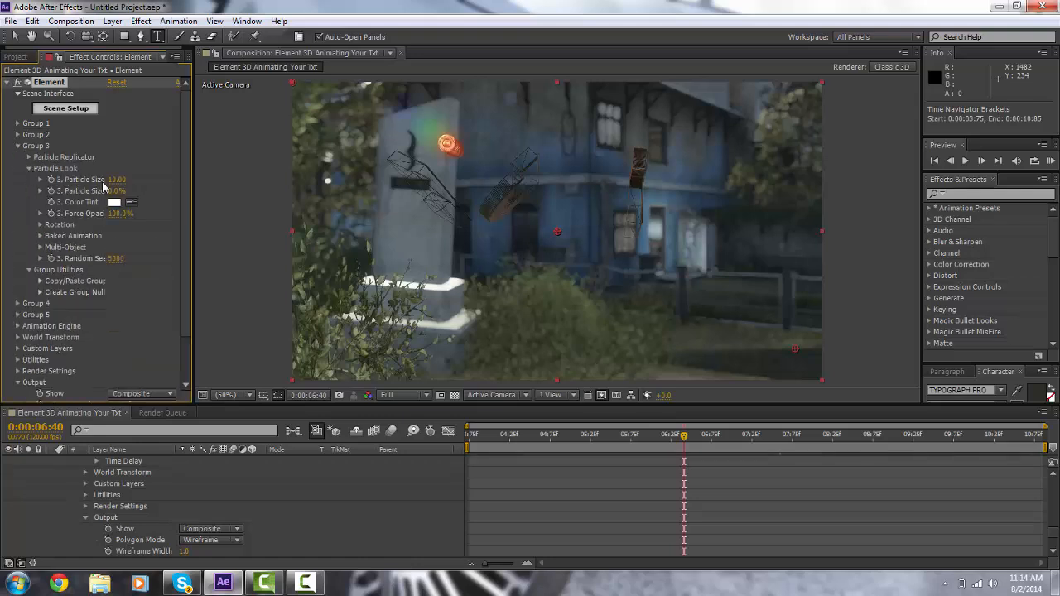
pyautogui.moveTo(116, 182); pyautogui.dragTo(262, 164)
pyautogui.moveTo(382, 146); pyautogui.dragTo(390, 147)
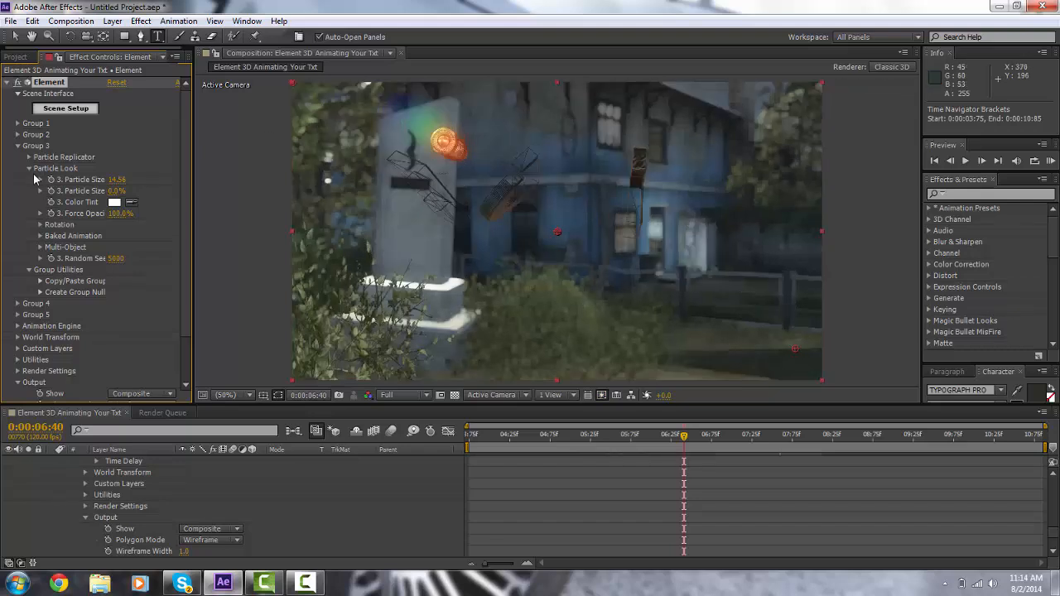
# Step: Rotate Group 3's replicated bullet to a Y rotation of +98.0°
pyautogui.click(29, 158)
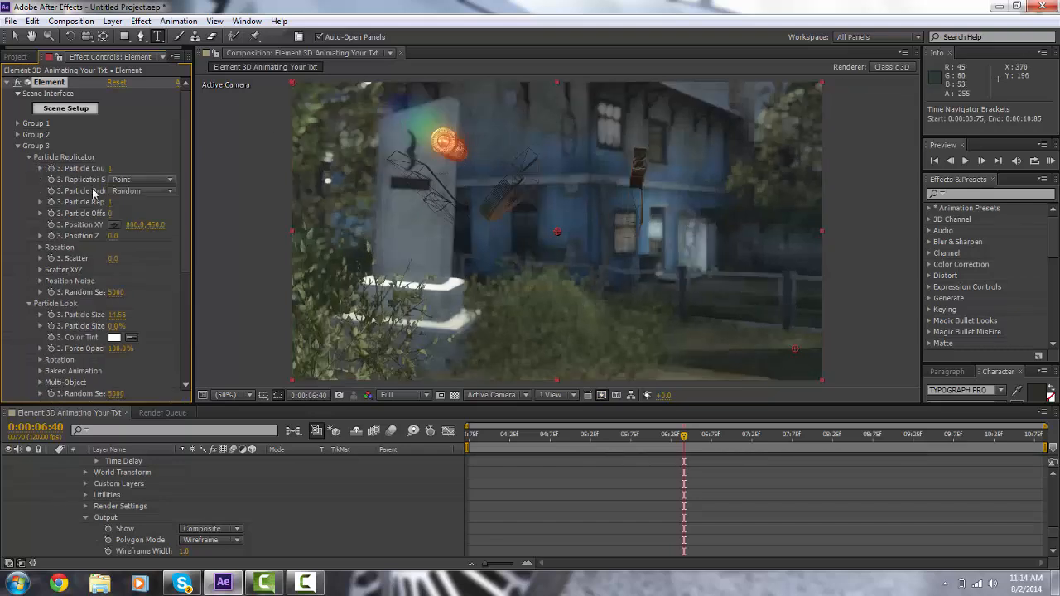
pyautogui.click(41, 248)
pyautogui.moveTo(131, 271); pyautogui.dragTo(200, 271)
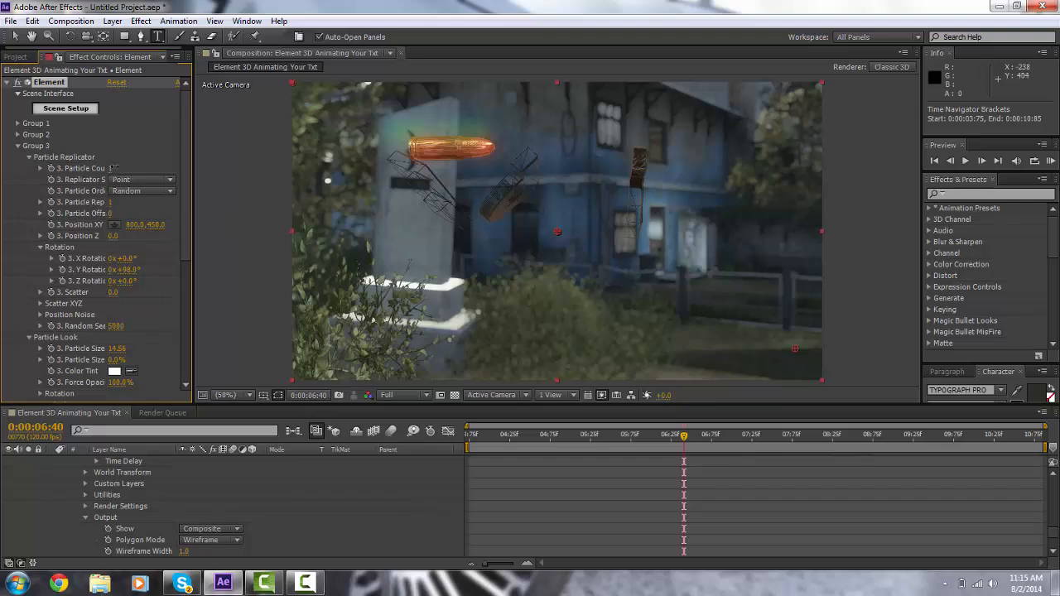
# Step: Adjust Group 3's particle count and move its Position XY to 839.0, 458.0, then collapse Group 3
pyautogui.moveTo(112, 168); pyautogui.dragTo(268, 181)
pyautogui.moveTo(131, 226); pyautogui.dragTo(197, 302)
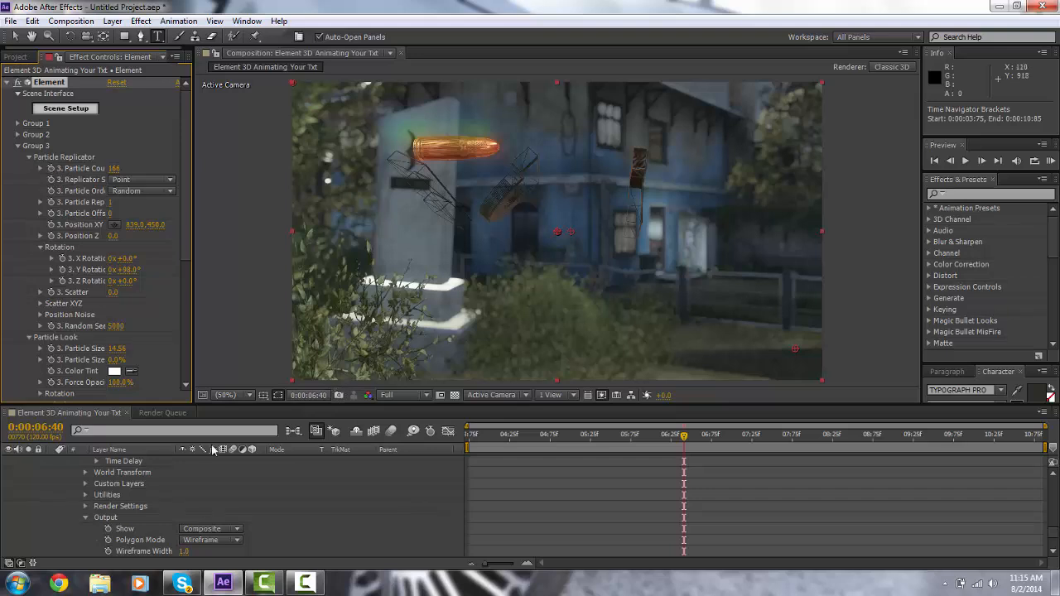
pyautogui.click(18, 146)
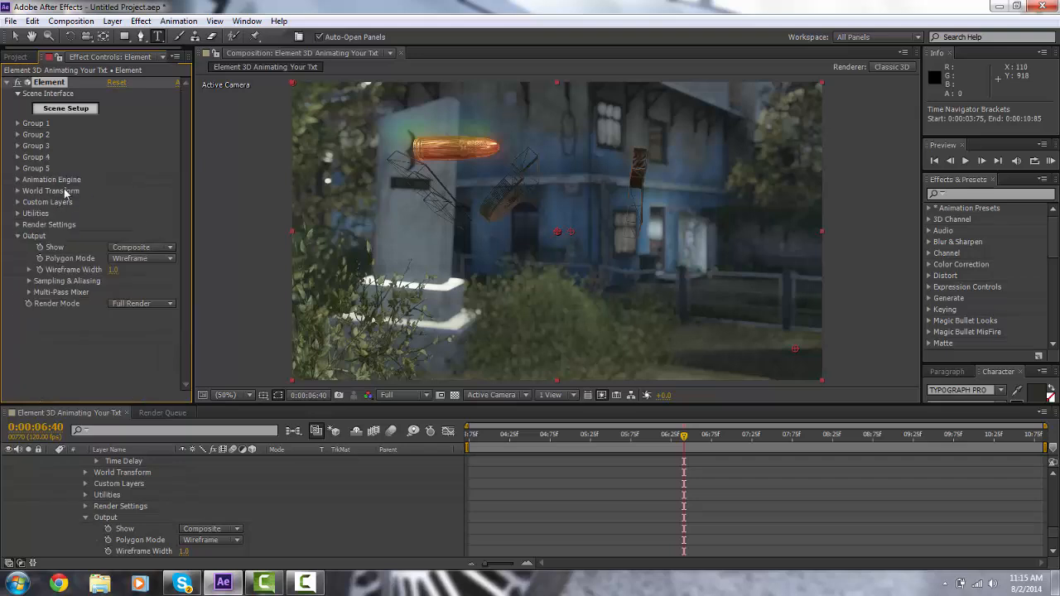
# Step: Try setting the World Position XY by picking a point in the viewer, then undo the change
pyautogui.click(17, 191)
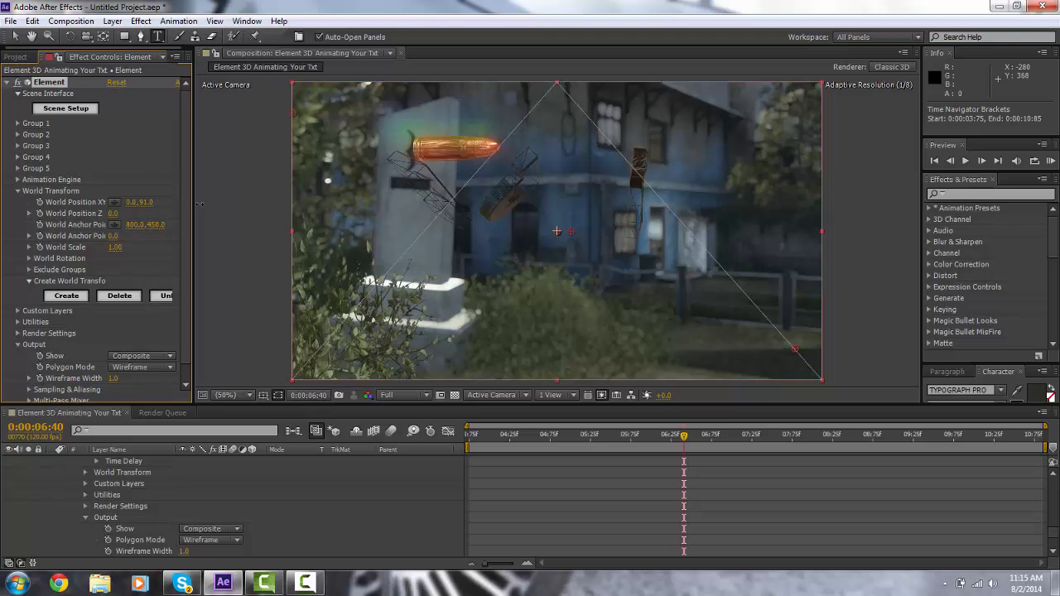
pyautogui.click(115, 202)
pyautogui.click(455, 251)
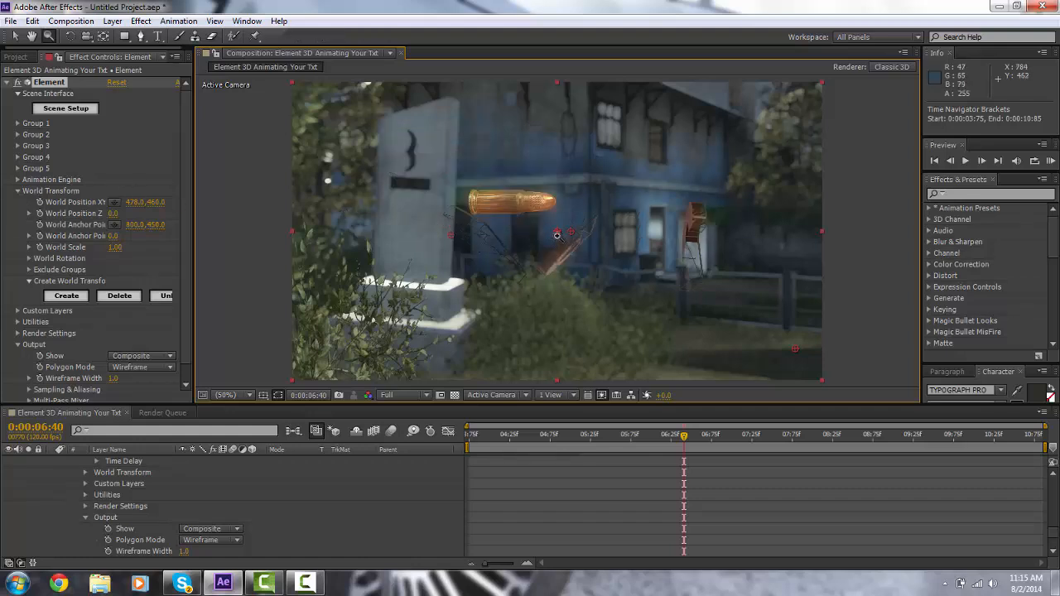
pyautogui.scroll(5, 580, 280)
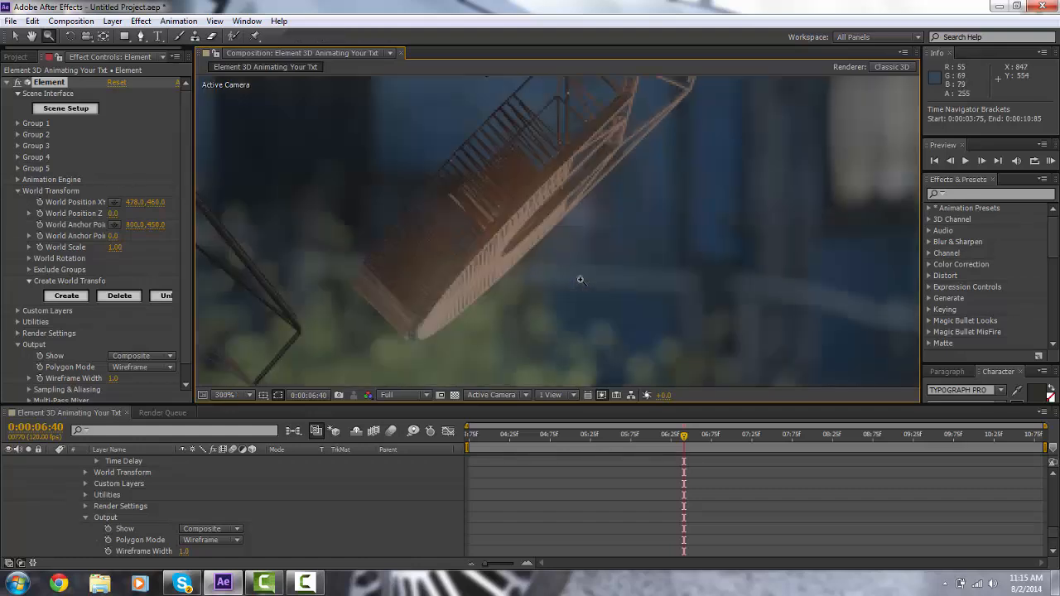
pyautogui.hotkey('ctrl', 'z')
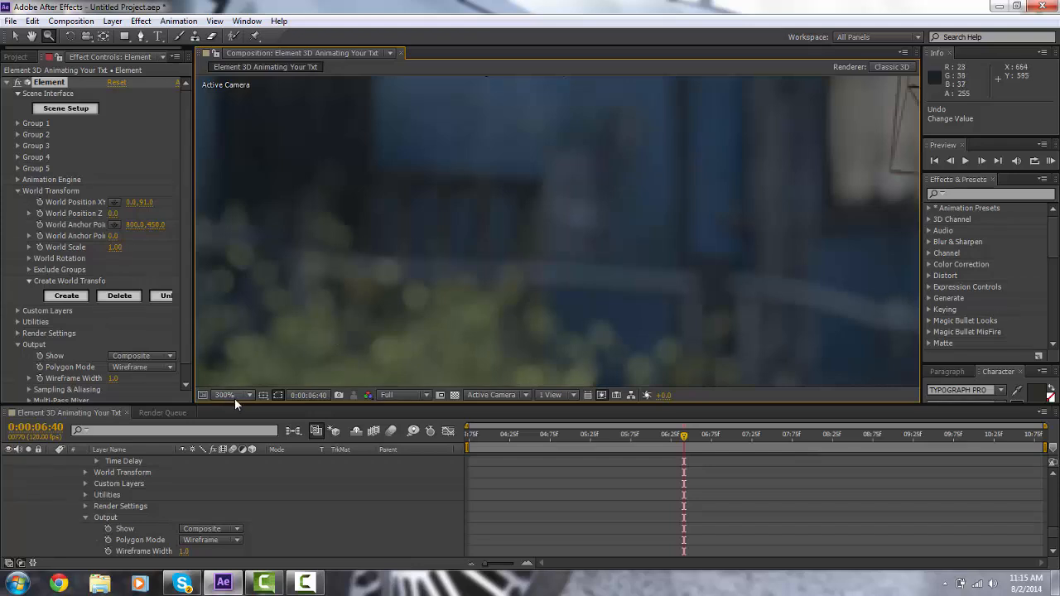
# Step: Zoom in on the viewer to examine the bullet and scene detail, then return to 50% magnification
pyautogui.scroll(5, 414, 305)
pyautogui.moveTo(453, 315); pyautogui.dragTo(313, 195)
pyautogui.moveTo(447, 293); pyautogui.dragTo(310, 161)
pyautogui.moveTo(419, 275); pyautogui.dragTo(332, 150)
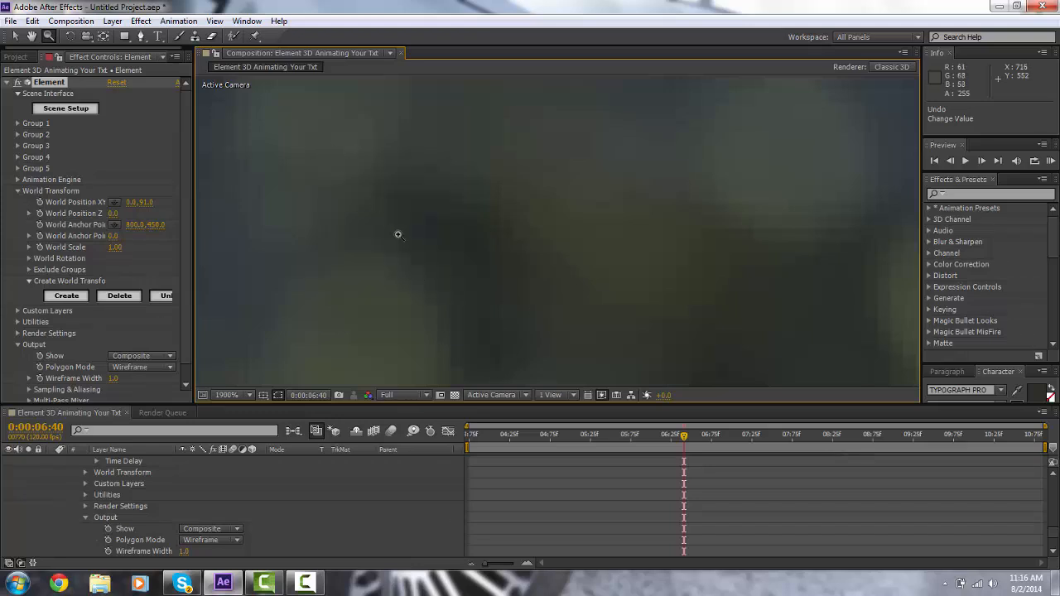
pyautogui.moveTo(416, 257); pyautogui.dragTo(282, 94)
pyautogui.moveTo(426, 275); pyautogui.dragTo(285, 238)
pyautogui.keyDown('alt'); pyautogui.click(312, 235); pyautogui.keyUp('alt')
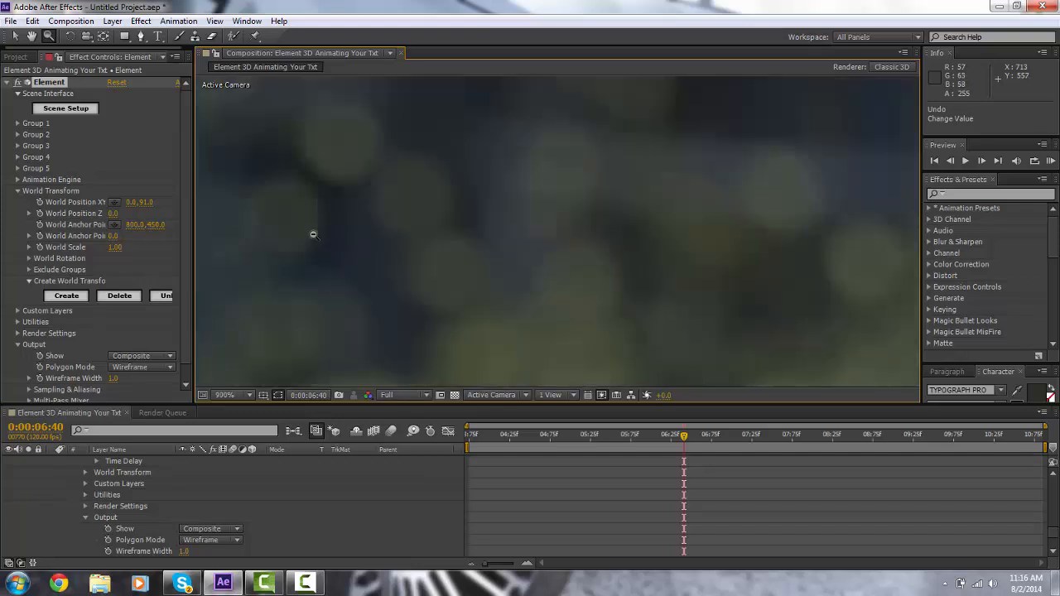
pyautogui.keyDown('alt'); pyautogui.click(388, 262); pyautogui.keyUp('alt')
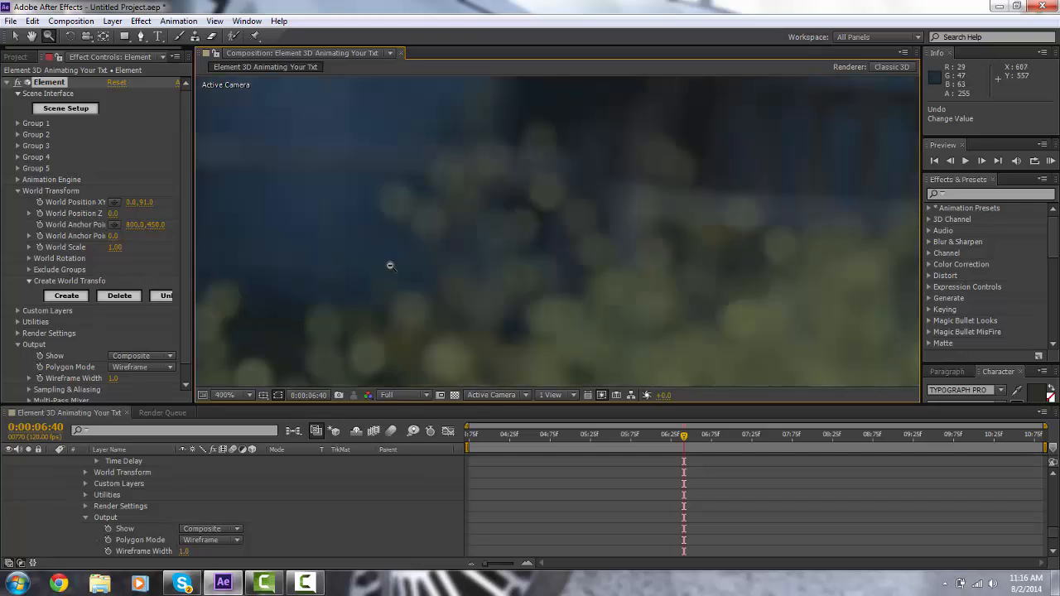
pyautogui.keyDown('alt'); pyautogui.click(429, 322); pyautogui.keyUp('alt')
pyautogui.keyDown('alt'); pyautogui.click(428, 322); pyautogui.keyUp('alt')
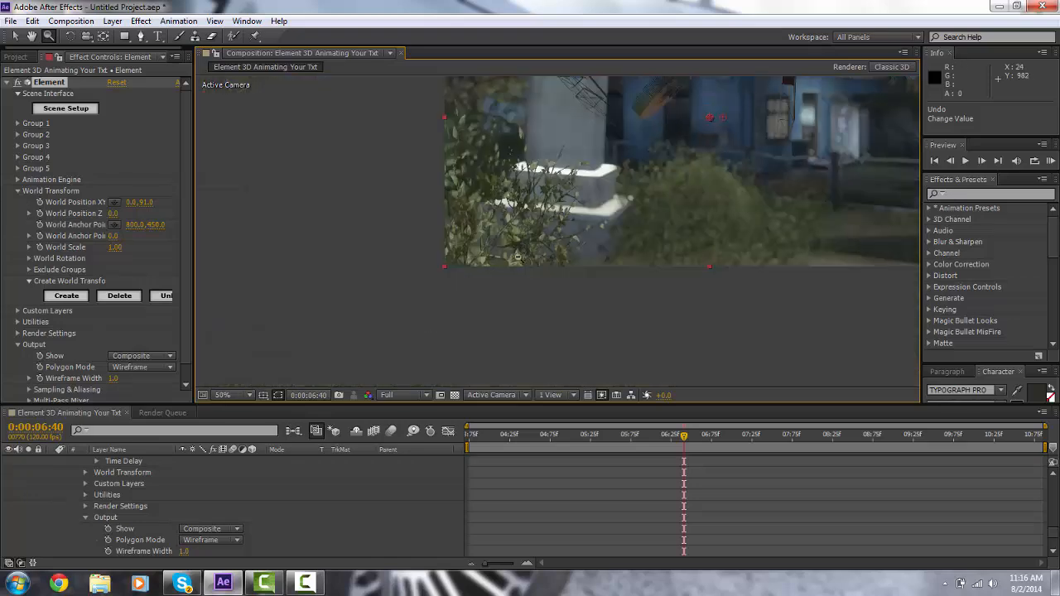
pyautogui.click(613, 194)
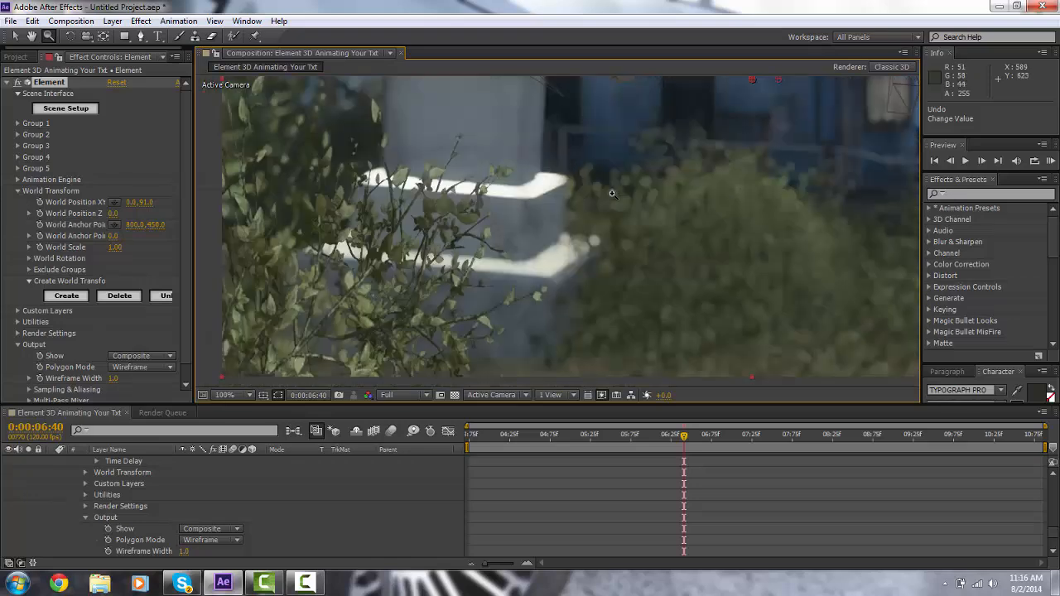
pyautogui.click(613, 194)
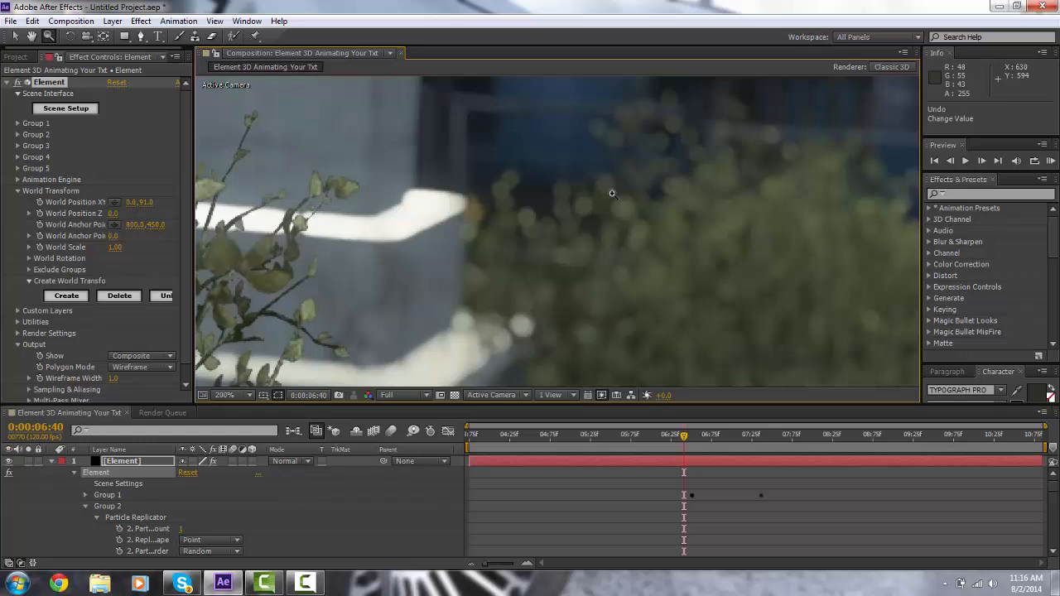
pyautogui.keyDown('alt'); pyautogui.click(613, 194); pyautogui.keyUp('alt')
pyautogui.keyDown('alt'); pyautogui.click(613, 194); pyautogui.keyUp('alt')
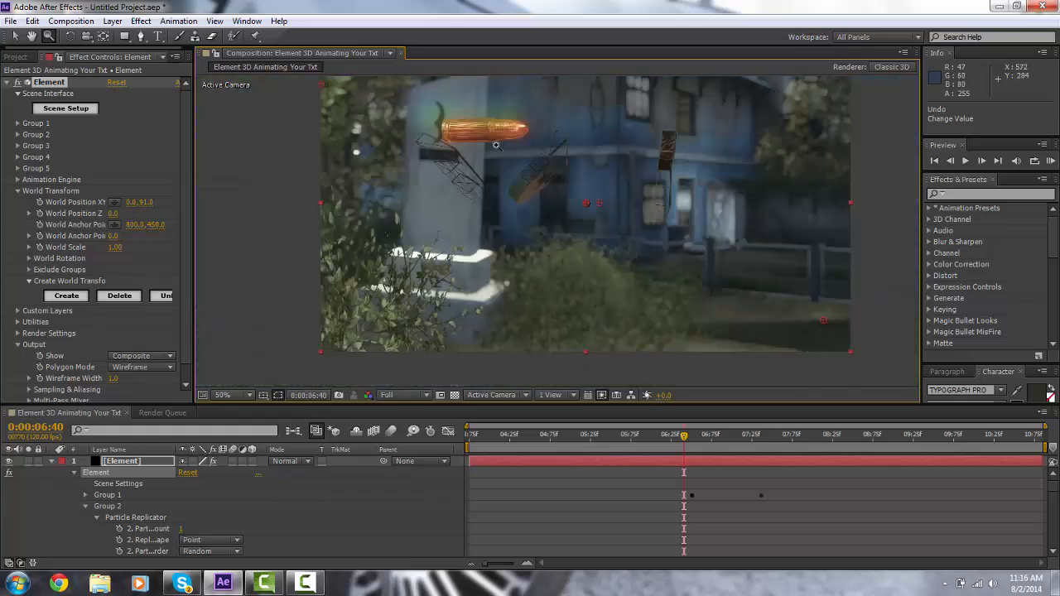
# Step: Rotate the Element layer slightly in the viewer with the Rotation tool
pyautogui.click(32, 38)
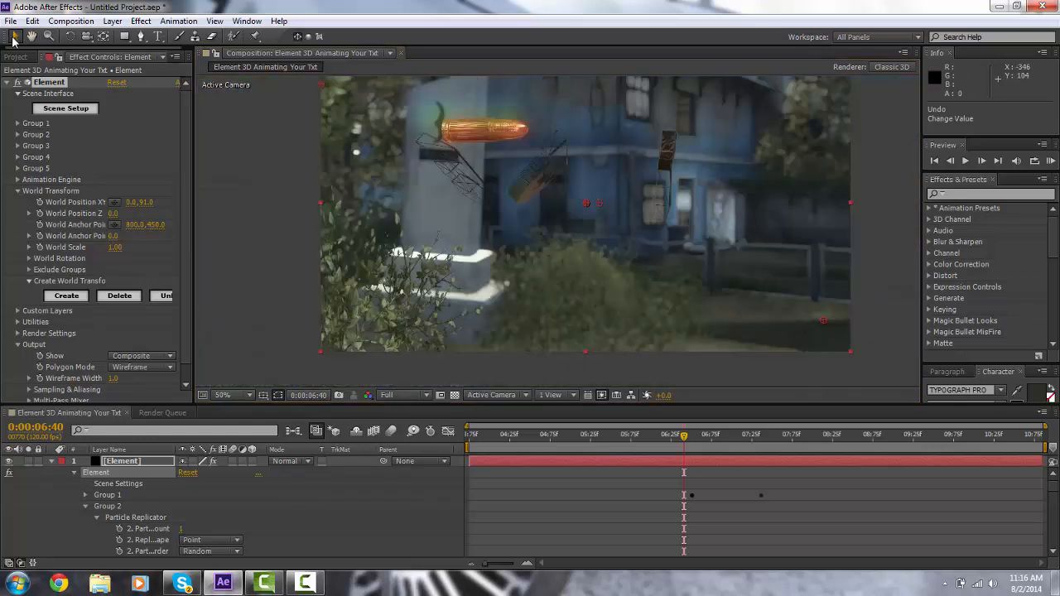
pyautogui.moveTo(515, 205); pyautogui.dragTo(453, 225)
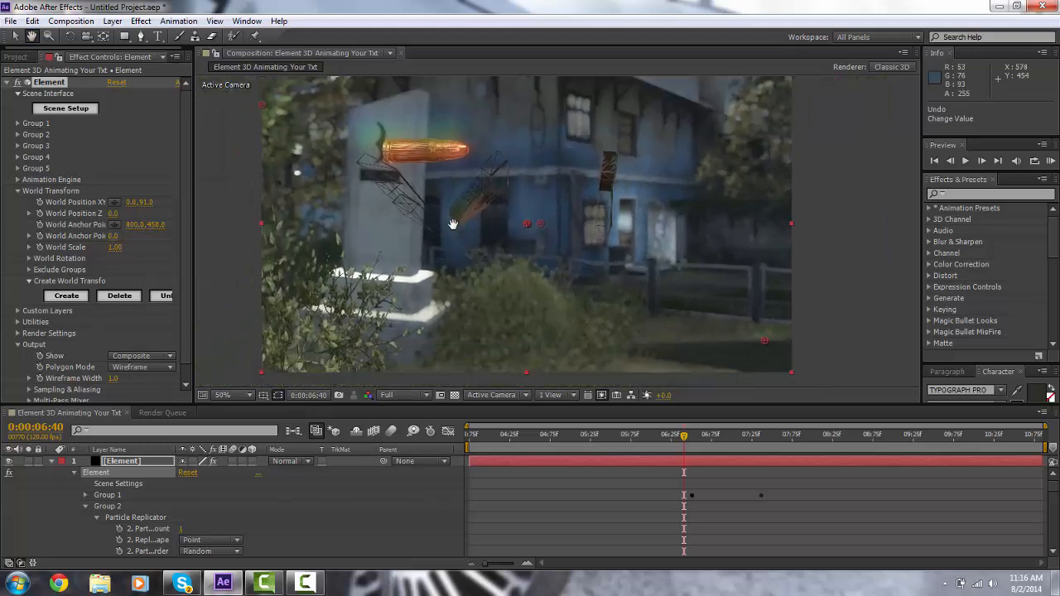
pyautogui.click(71, 36)
pyautogui.moveTo(421, 214); pyautogui.dragTo(433, 212)
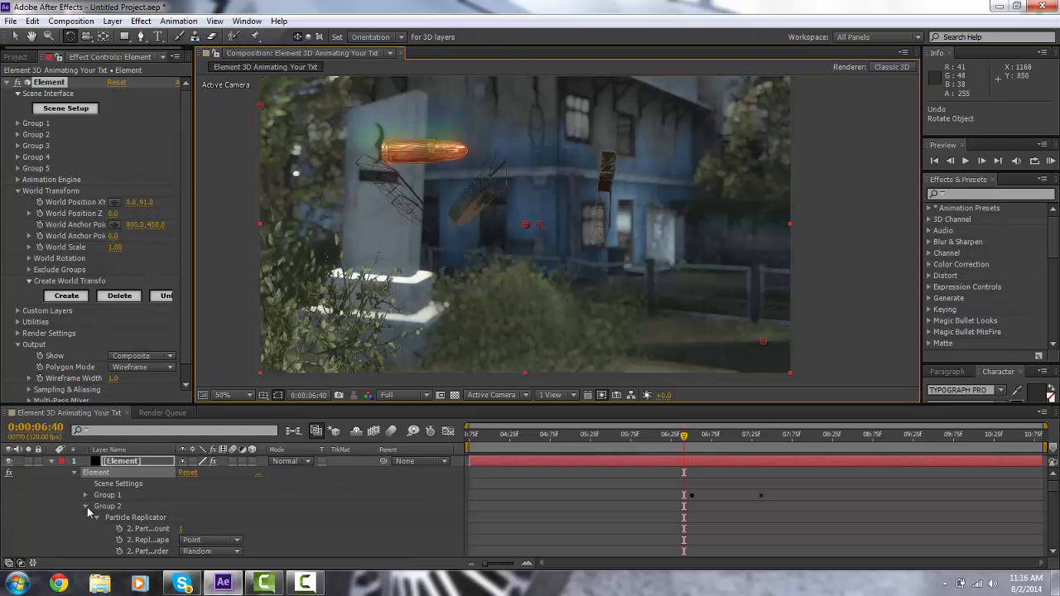
pyautogui.click(303, 585)
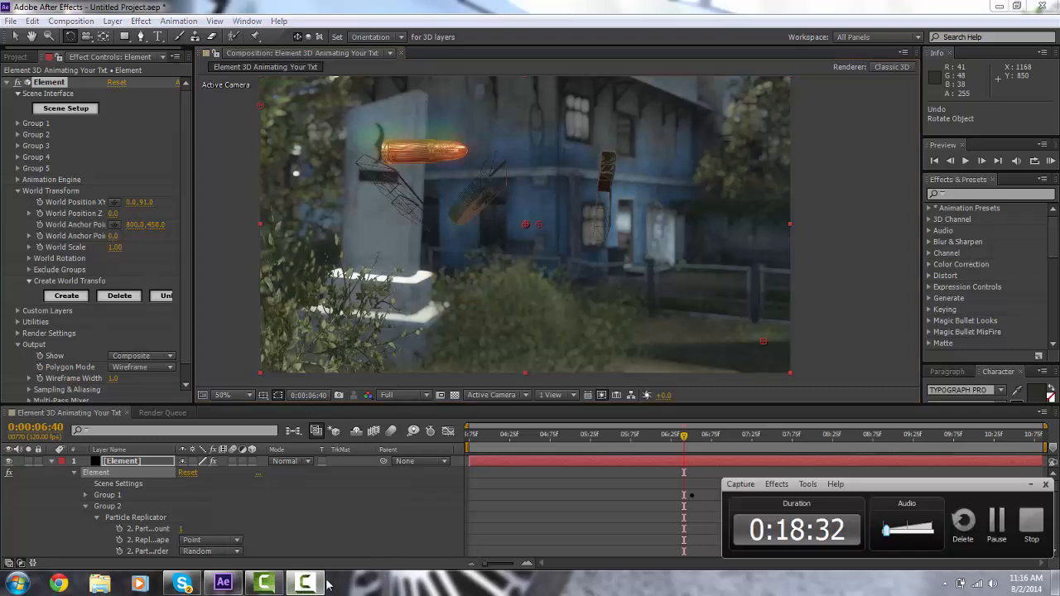